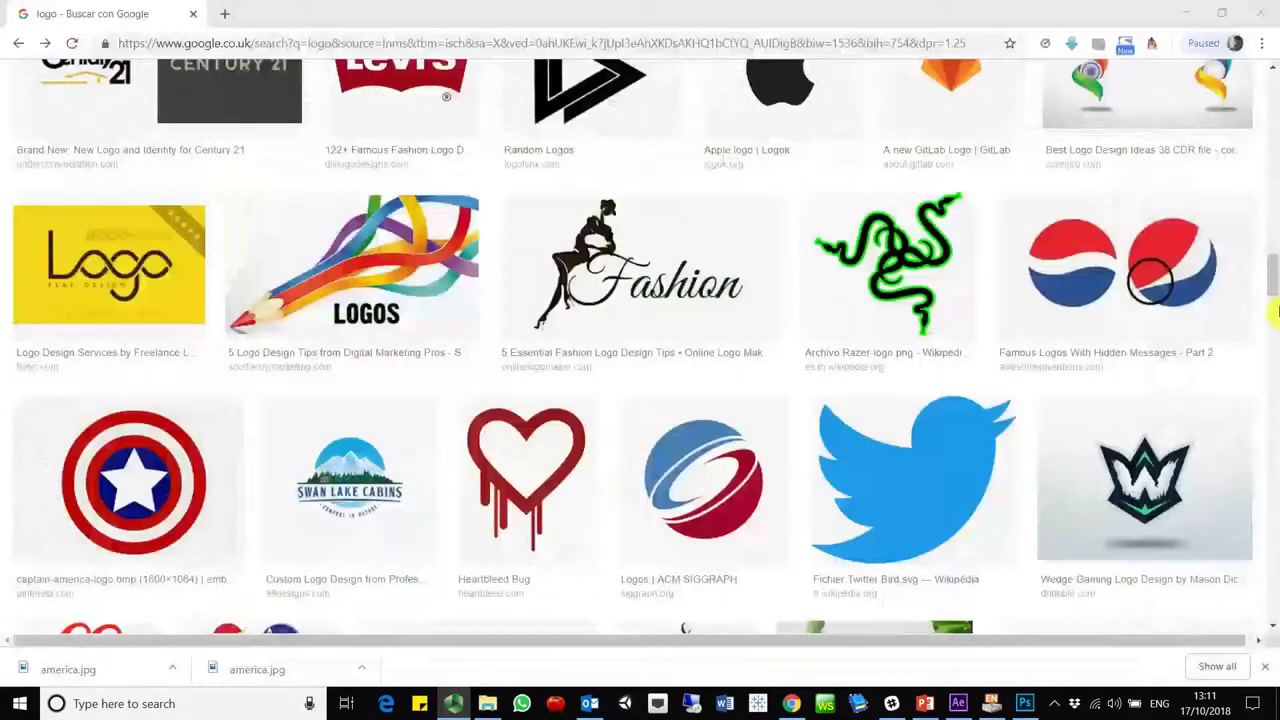
Scroll through the Google Images logo results to the Captain America shield logo.
{"action": "scroll", "coordinate": [706, 307], "scroll_direction": "down", "scroll_amount": 5}
{"action": "scroll", "coordinate": [706, 307], "scroll_direction": "up", "scroll_amount": 8}
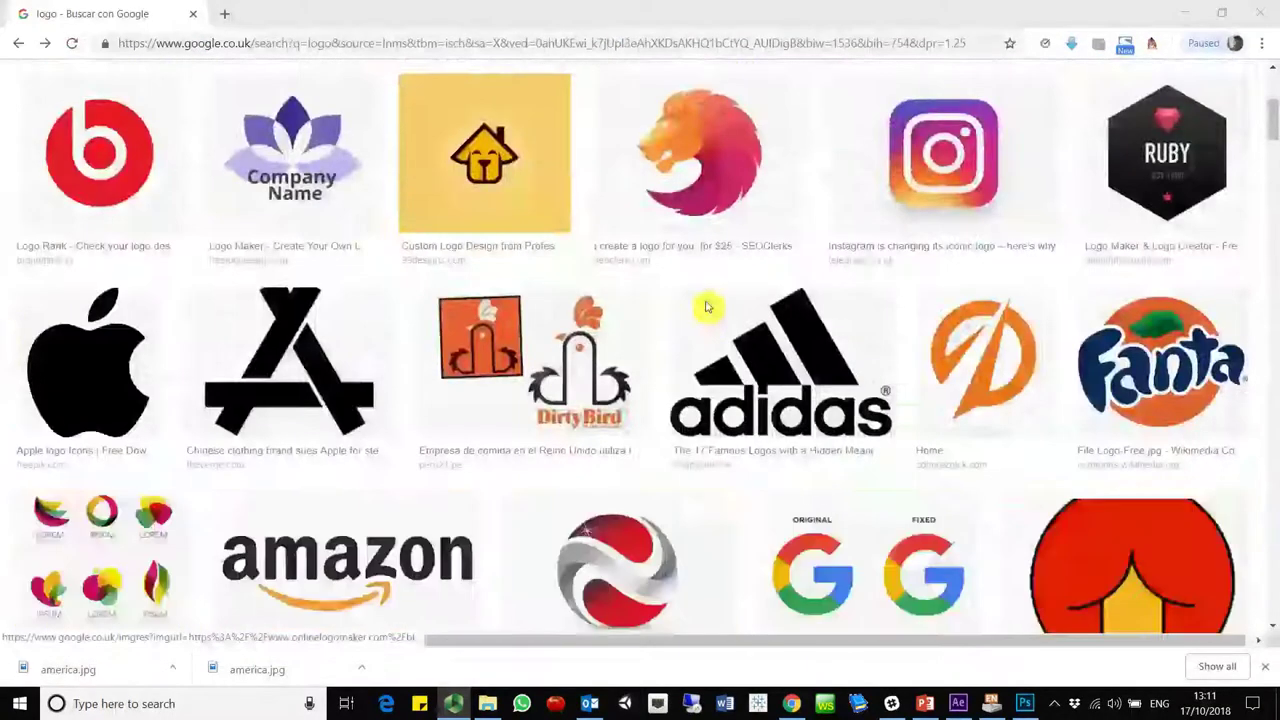
{"action": "scroll", "coordinate": [706, 305], "scroll_direction": "down", "scroll_amount": 4}
{"action": "scroll", "coordinate": [710, 306], "scroll_direction": "down", "scroll_amount": 6}
{"action": "scroll", "coordinate": [711, 303], "scroll_direction": "down", "scroll_amount": 6}
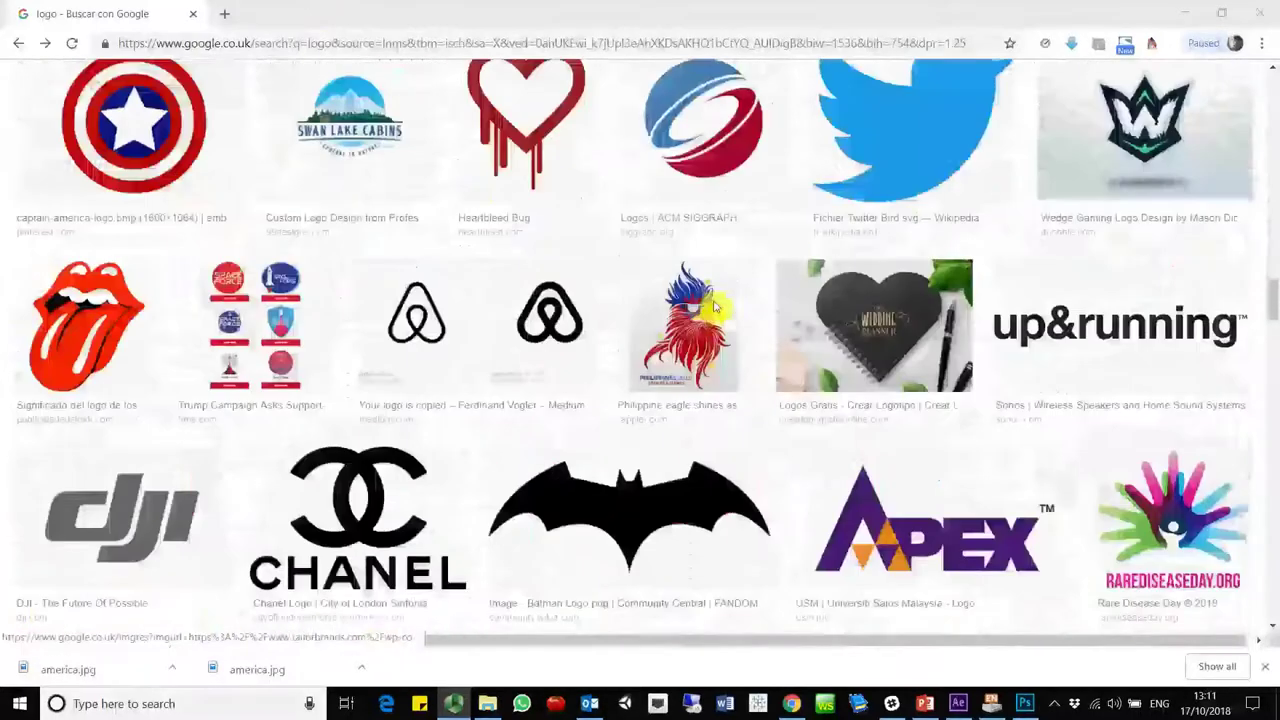
{"action": "scroll", "coordinate": [290, 73], "scroll_direction": "up", "scroll_amount": 3}
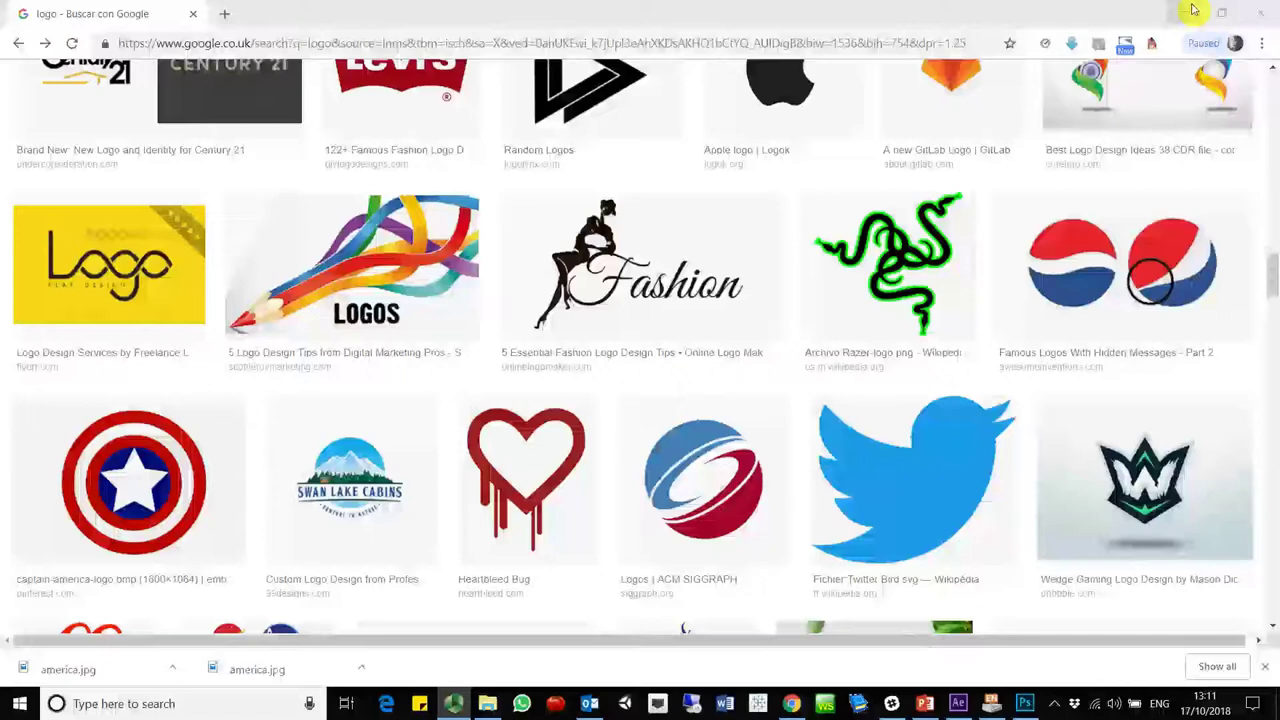
Delete the white background around the shield in Photoshop using the Magic Wand.
{"action": "left_click", "coordinate": [1183, 16]}
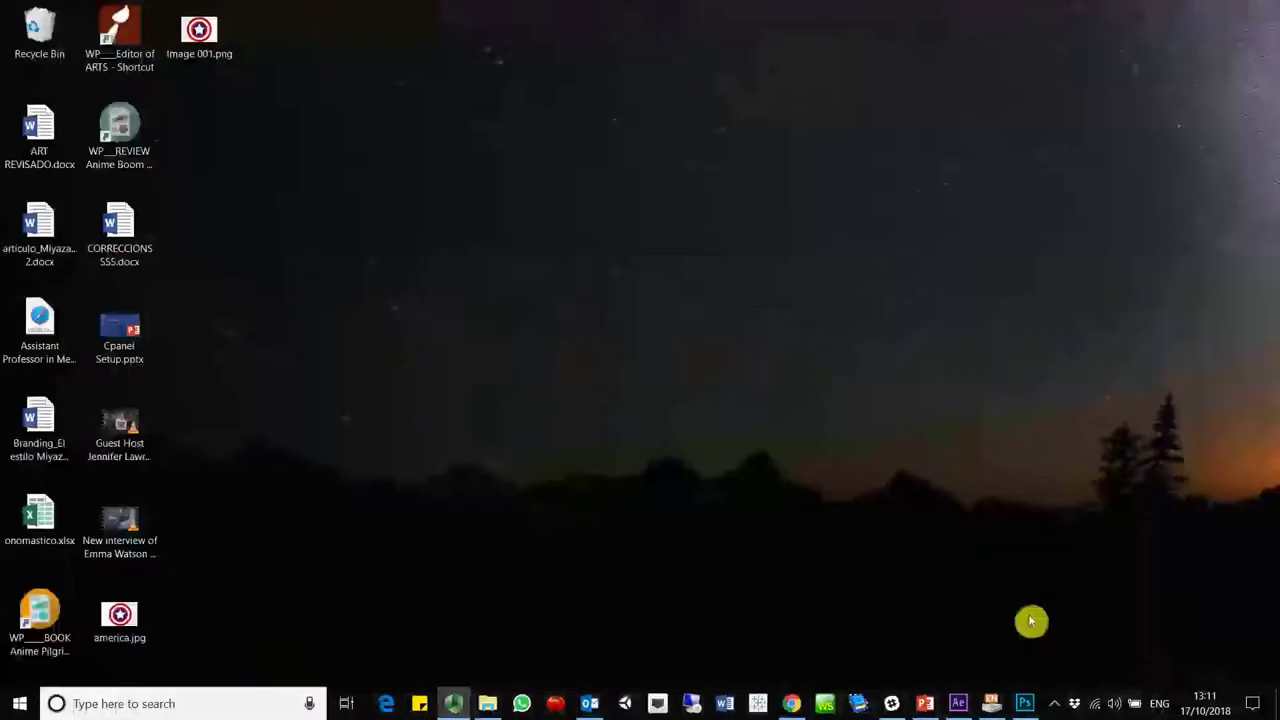
{"action": "left_click", "coordinate": [1028, 704]}
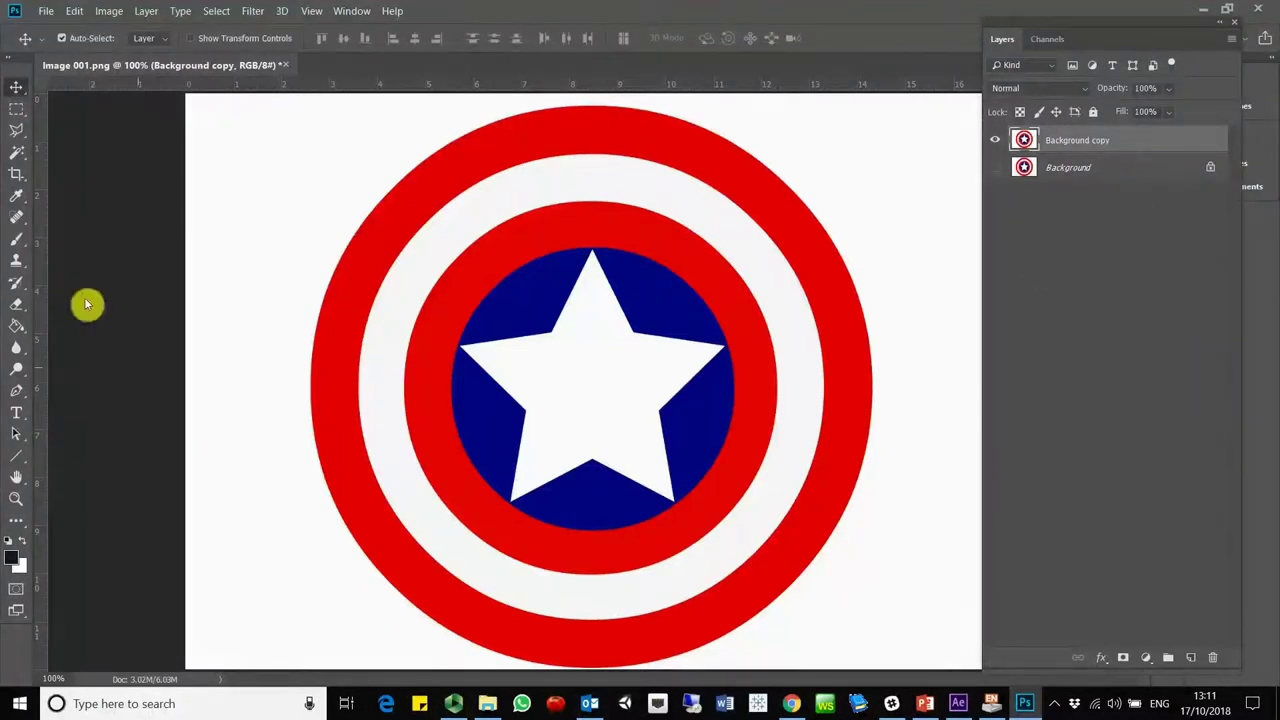
{"action": "left_click", "coordinate": [16, 155]}
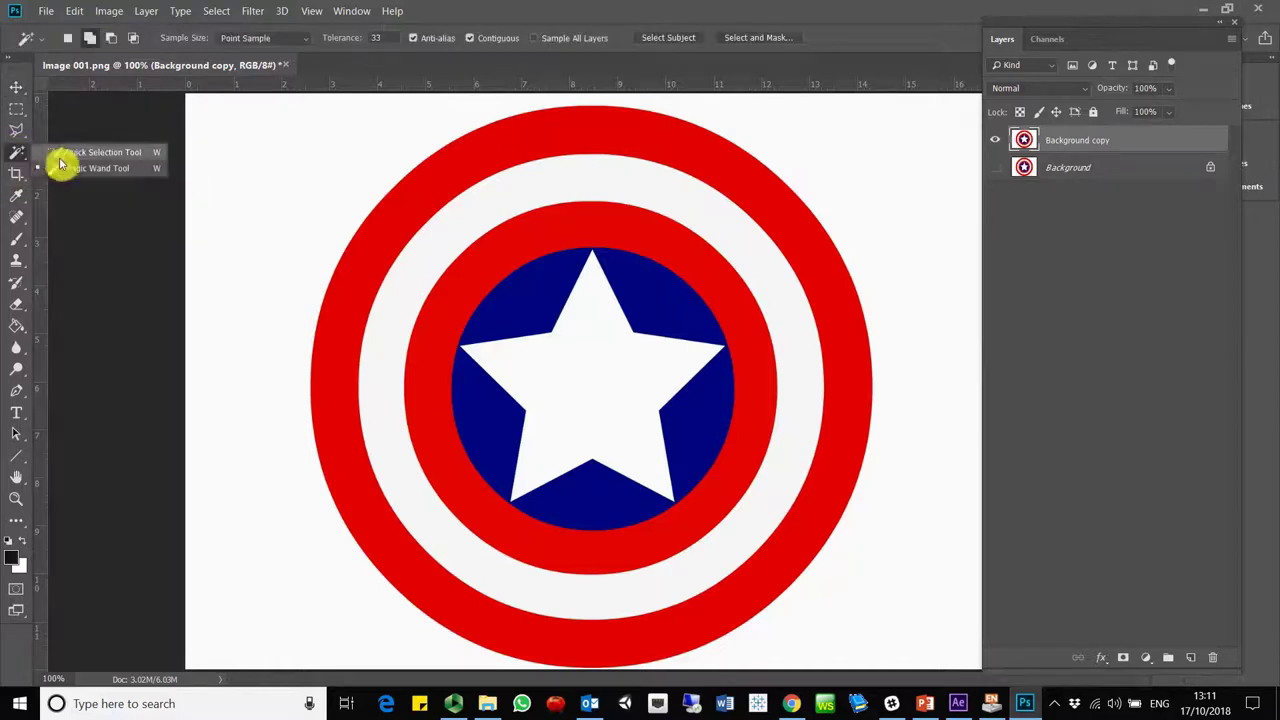
{"action": "left_click", "coordinate": [74, 175]}
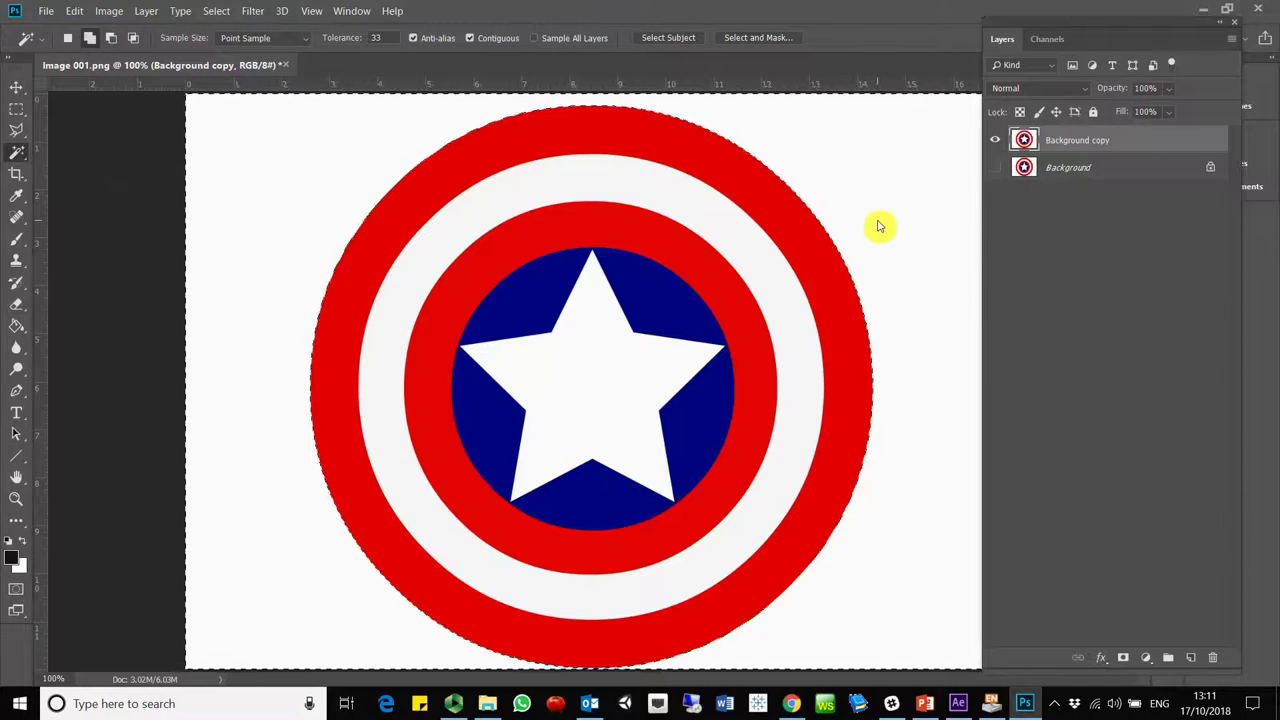
{"action": "key", "text": "Delete"}
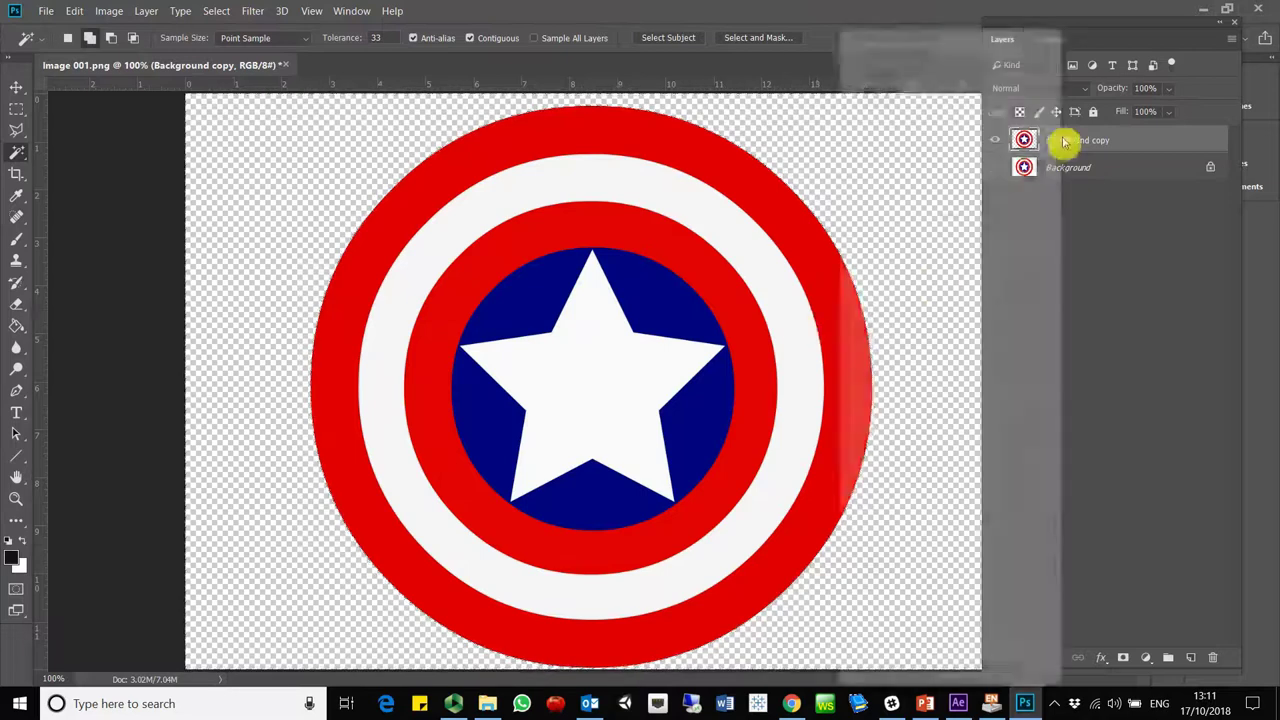
Copy the shield's outer ring onto its own new layer, then clear the selection.
{"action": "right_click", "coordinate": [1065, 141]}
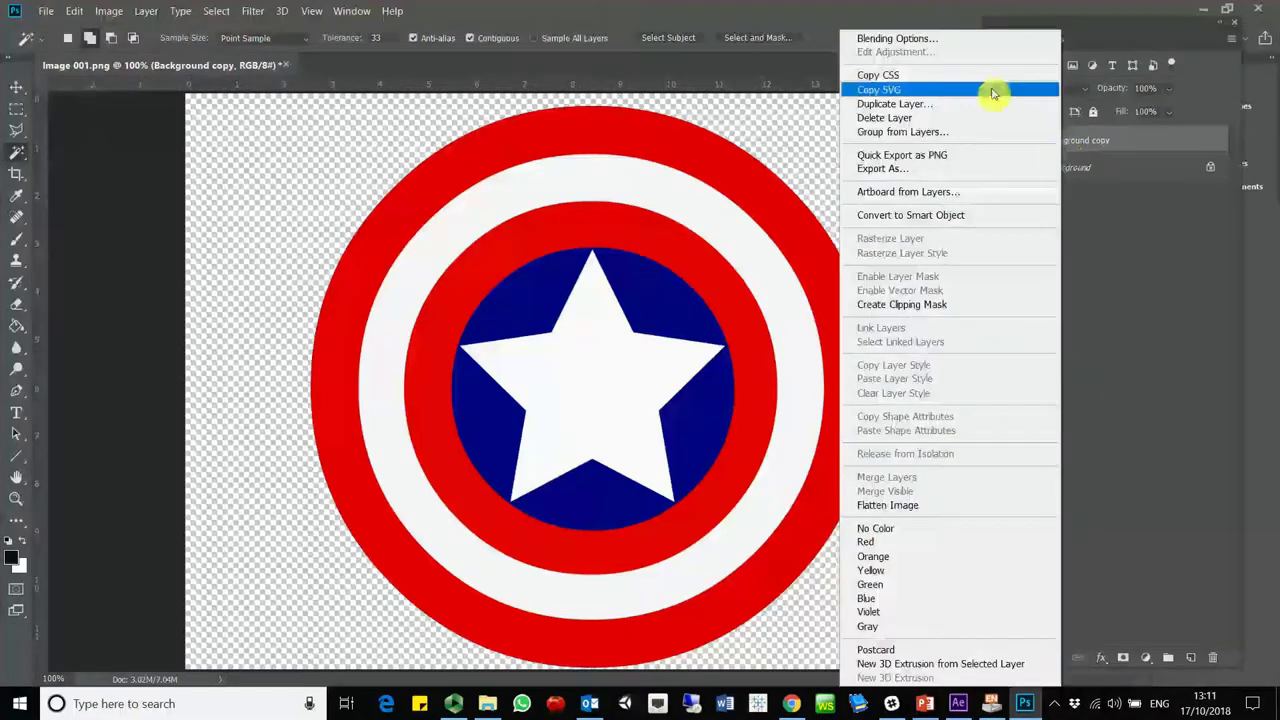
{"action": "left_click", "coordinate": [983, 102]}
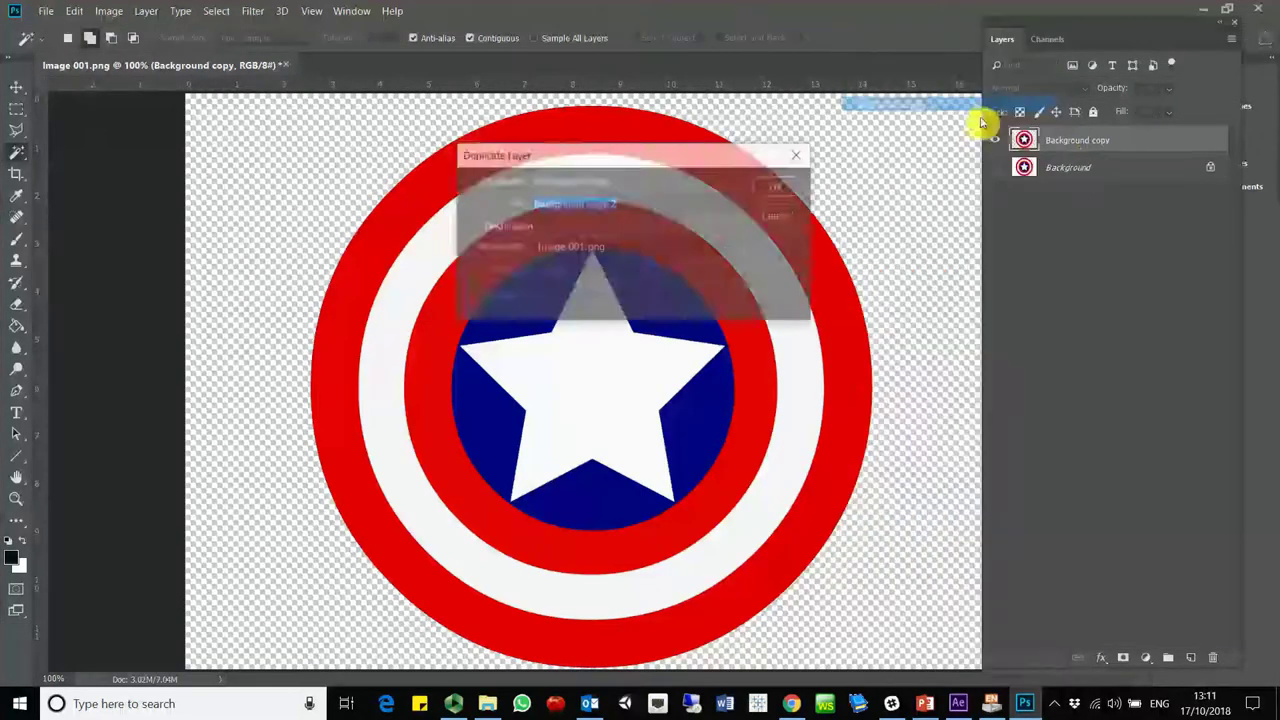
{"action": "left_click", "coordinate": [768, 218]}
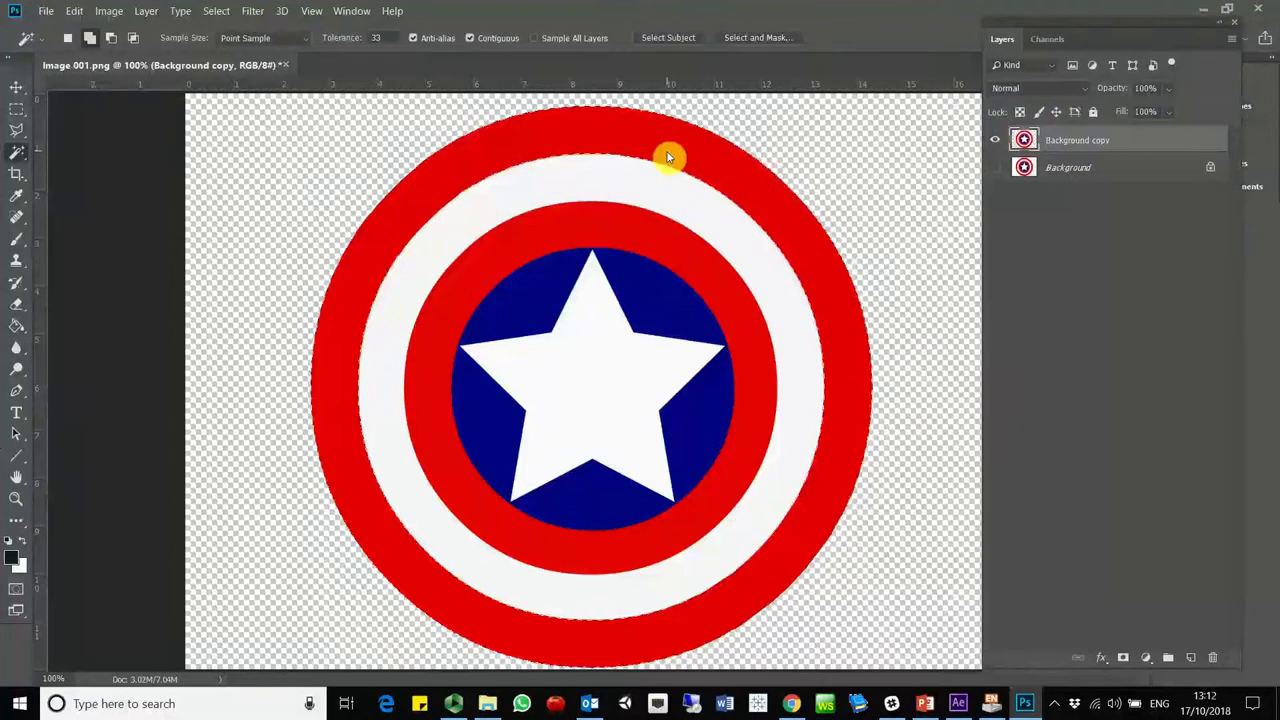
{"action": "key", "text": "ctrl+j"}
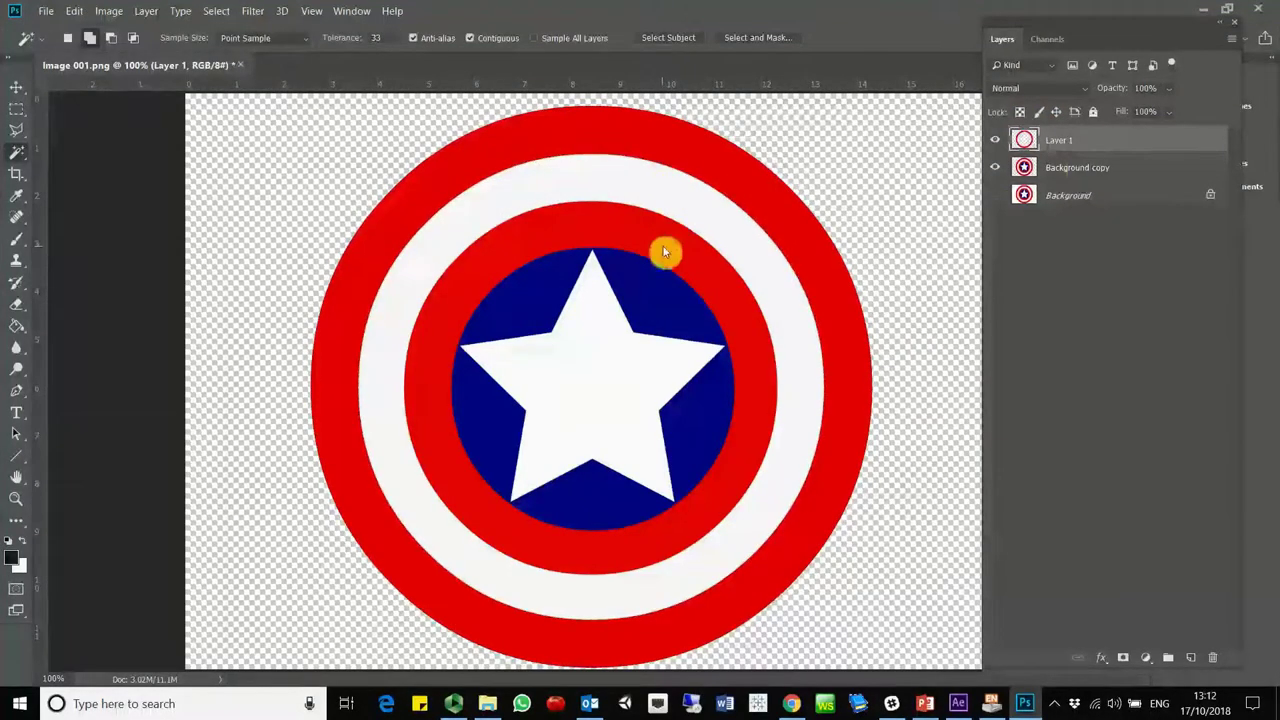
{"action": "left_click", "coordinate": [1065, 167]}
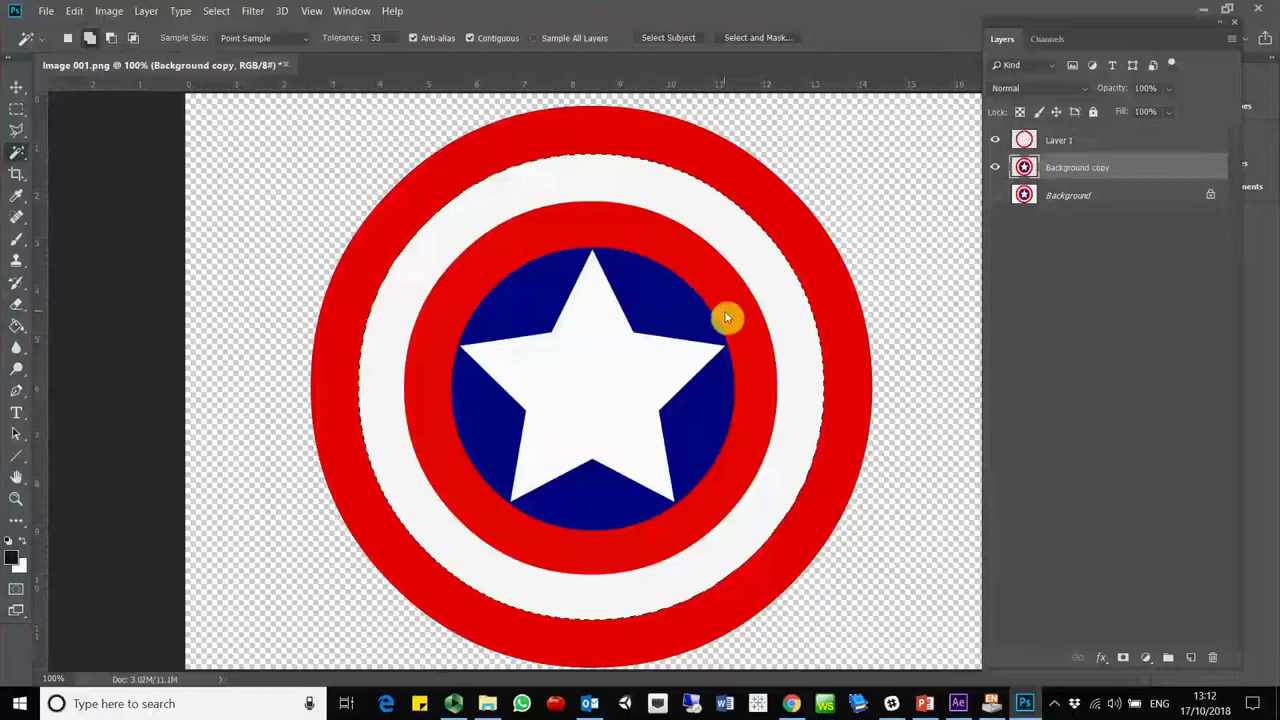
{"action": "key", "text": "ctrl+d"}
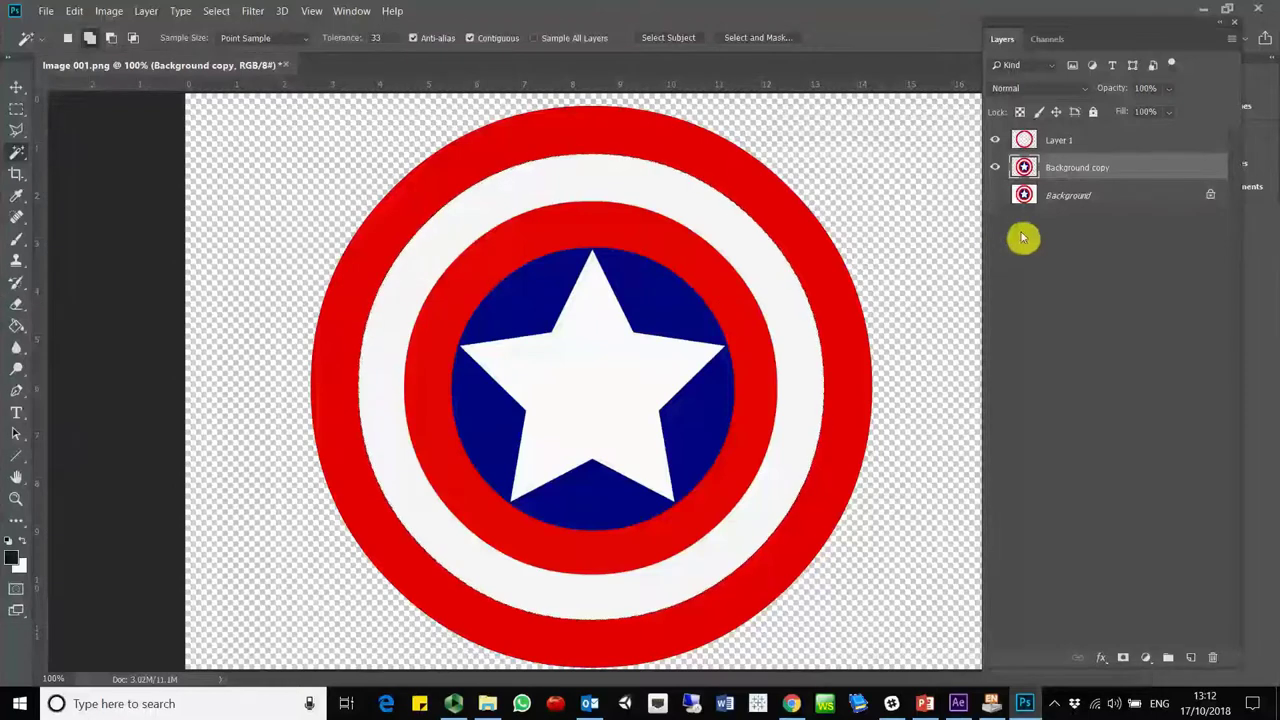
Copy the inner red ring, blue star circle and remaining piece to separate layers.
{"action": "left_click", "coordinate": [716, 305]}
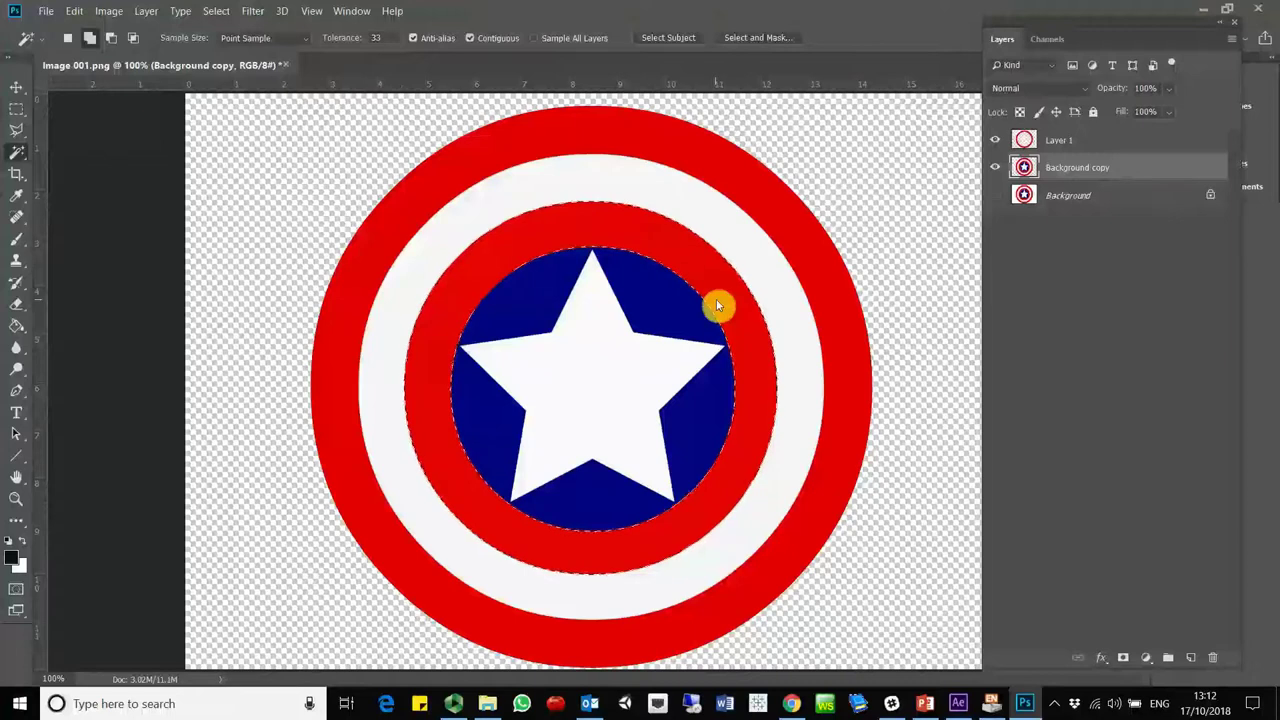
{"action": "key", "text": "ctrl+j"}
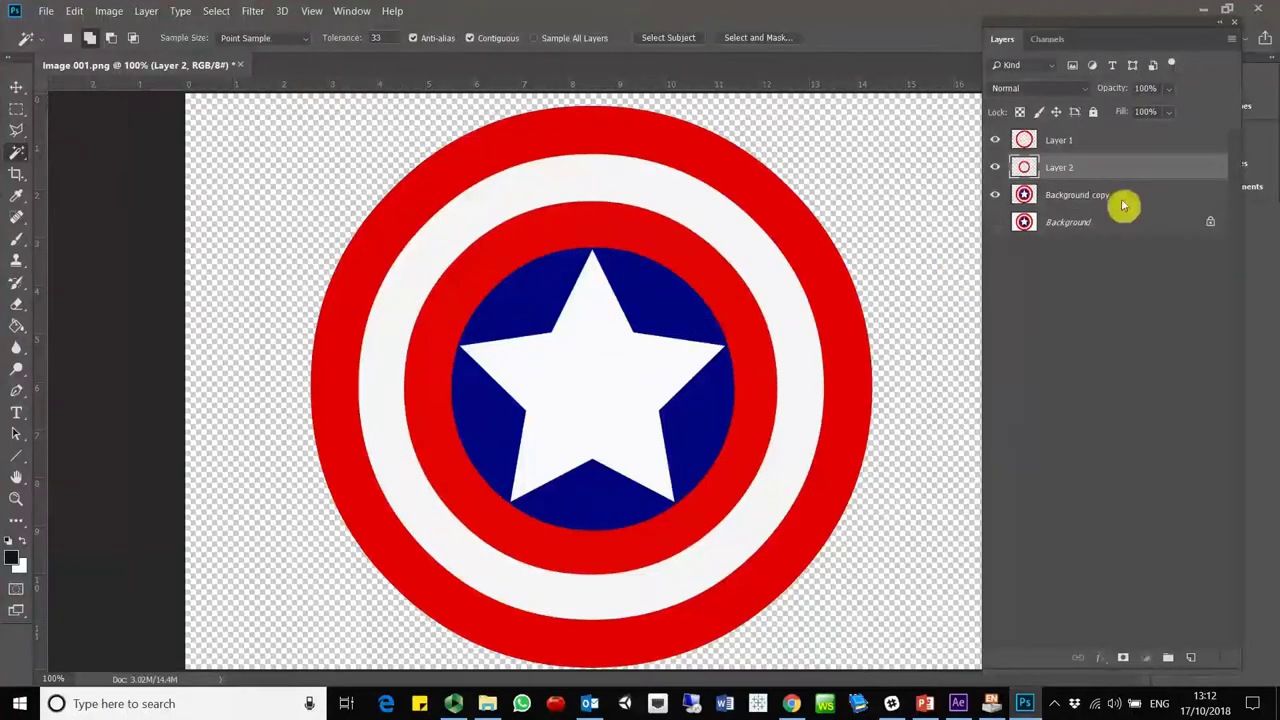
{"action": "left_click", "coordinate": [1110, 195]}
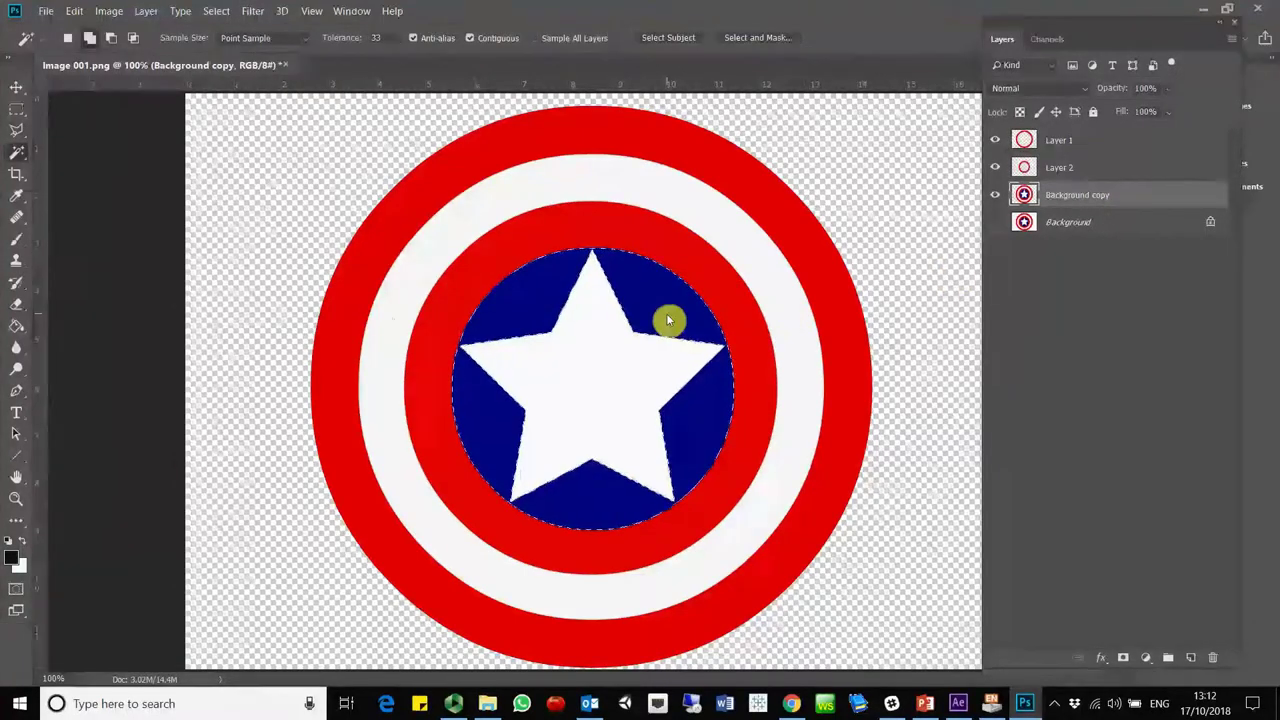
{"action": "key", "text": "ctrl+j"}
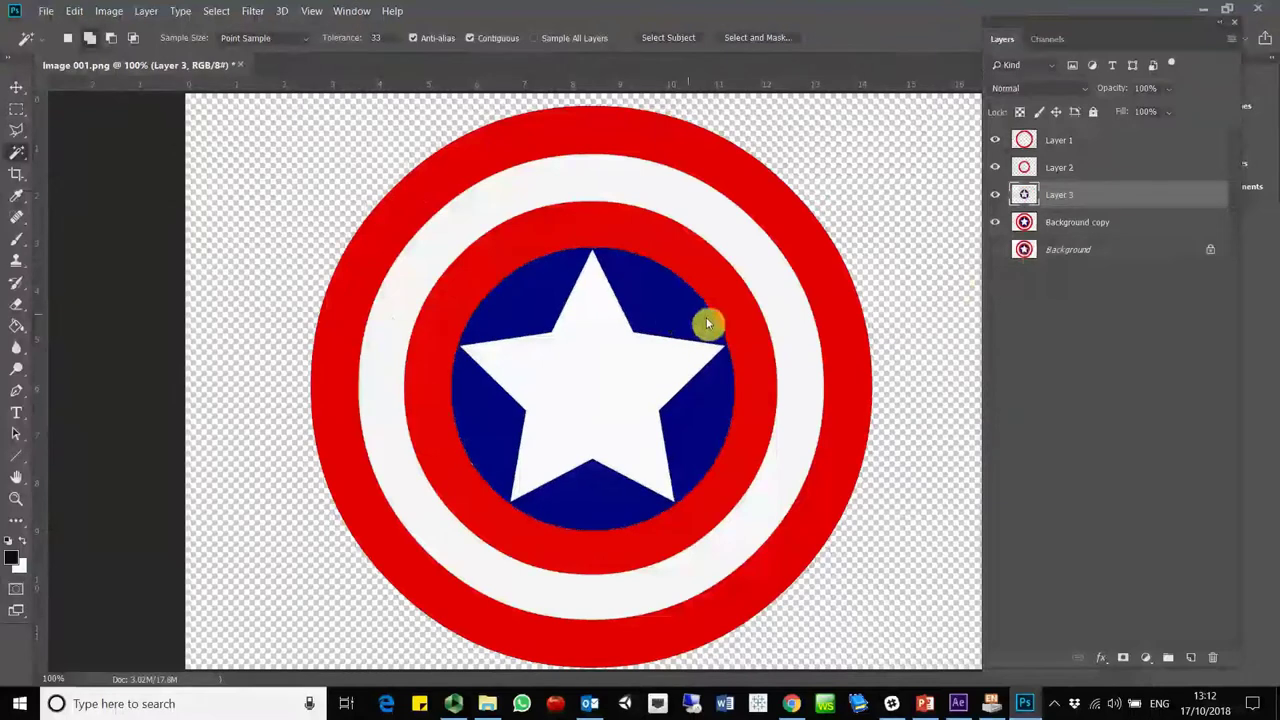
{"action": "left_click", "coordinate": [1075, 222]}
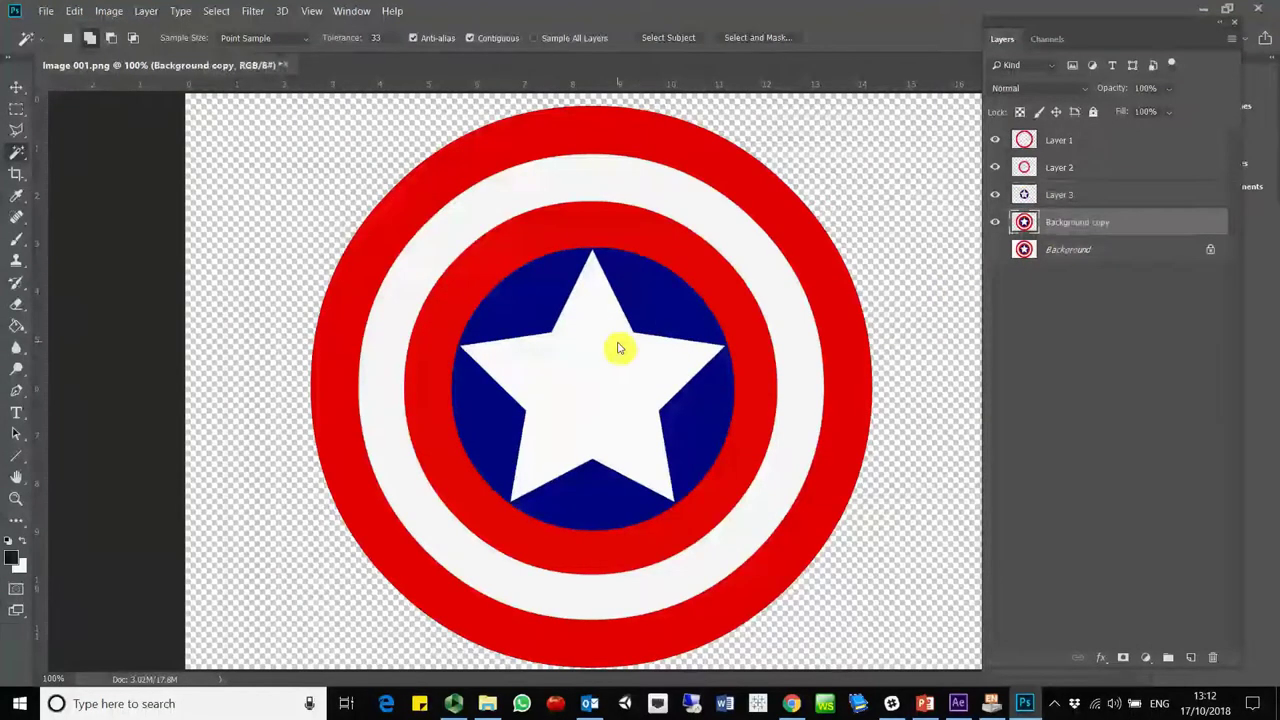
{"action": "key", "text": "ctrl+j"}
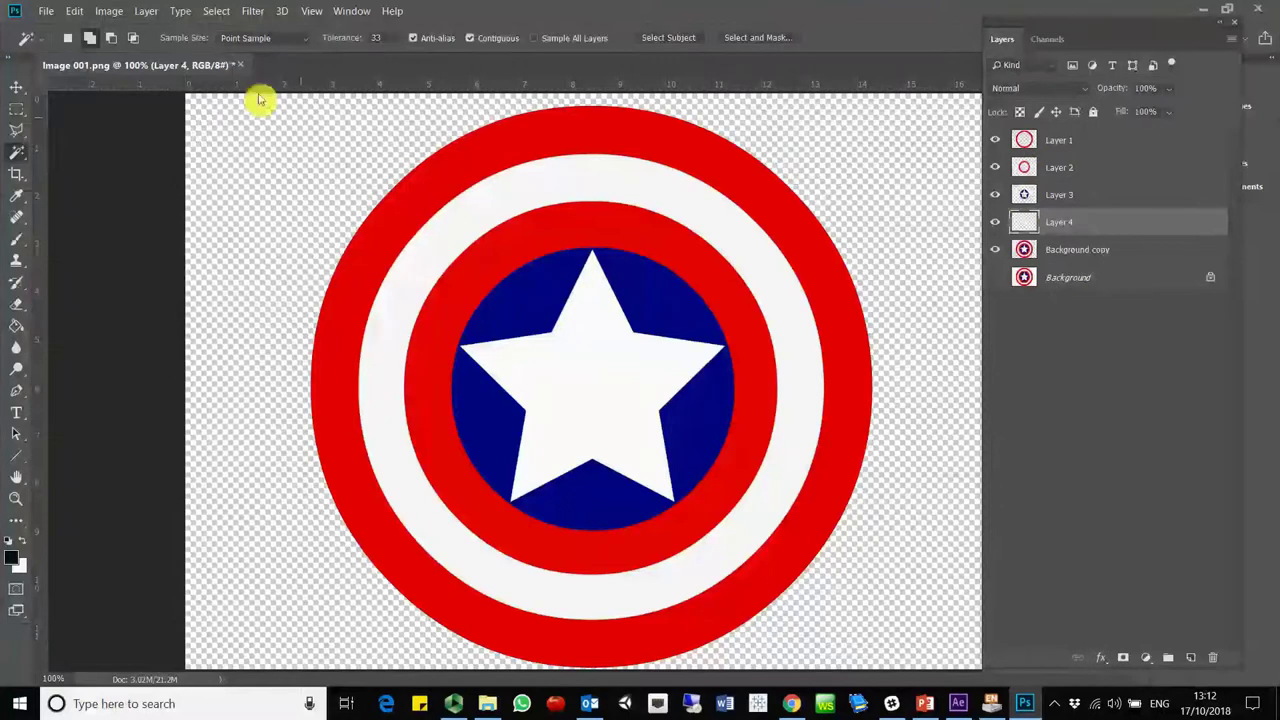
Save the layered shield as America.psd on the Desktop, then minimize Photoshop.
{"action": "left_click", "coordinate": [46, 12]}
{"action": "left_click", "coordinate": [86, 192]}
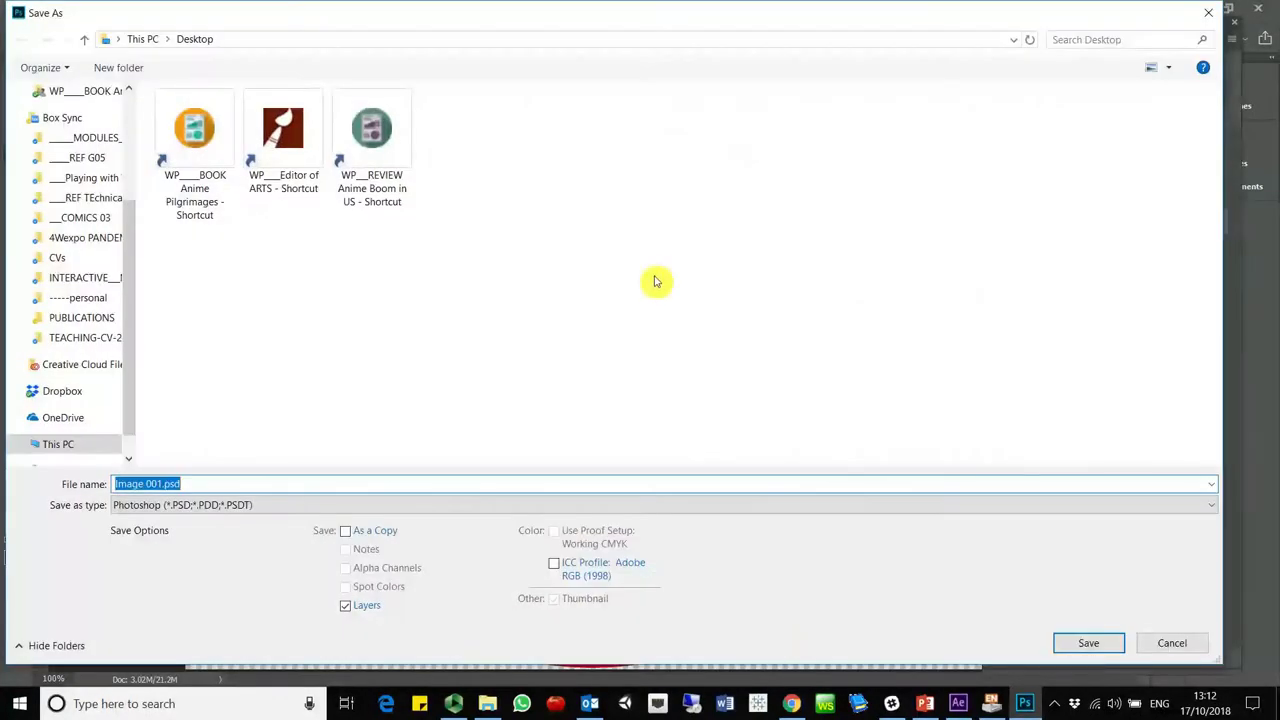
{"action": "type", "text": "America"}
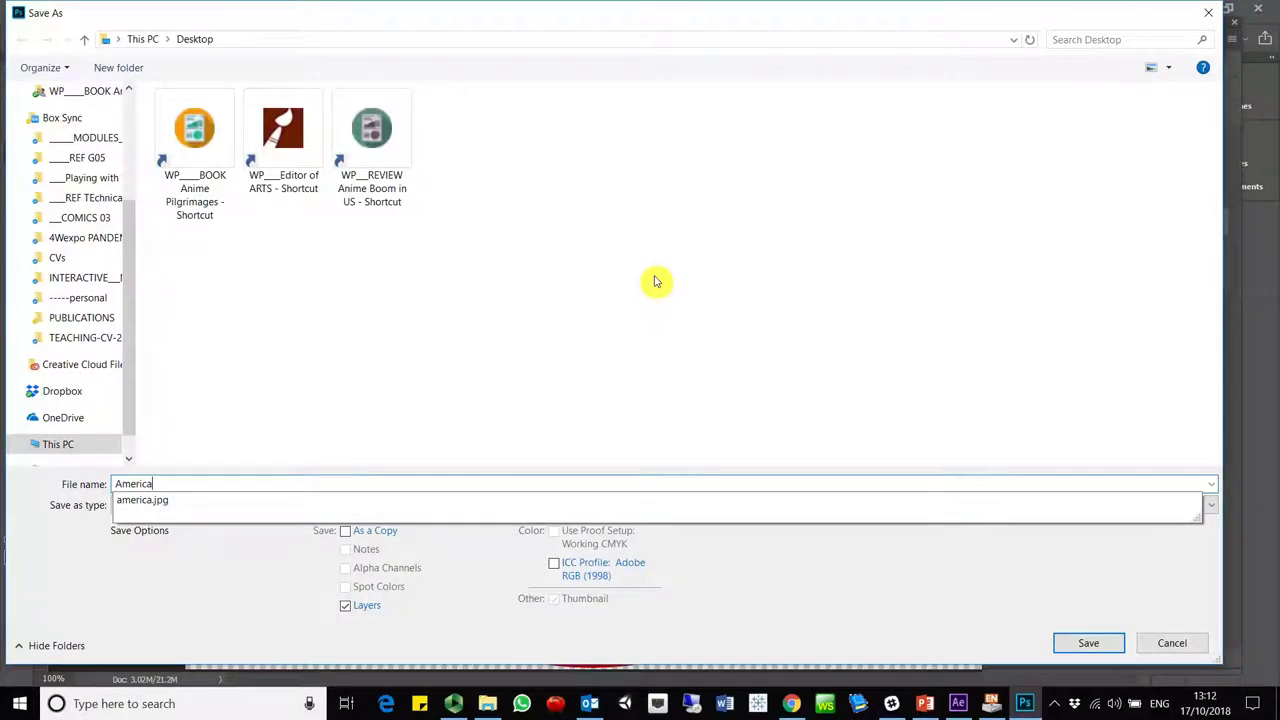
{"action": "key", "text": "Return"}
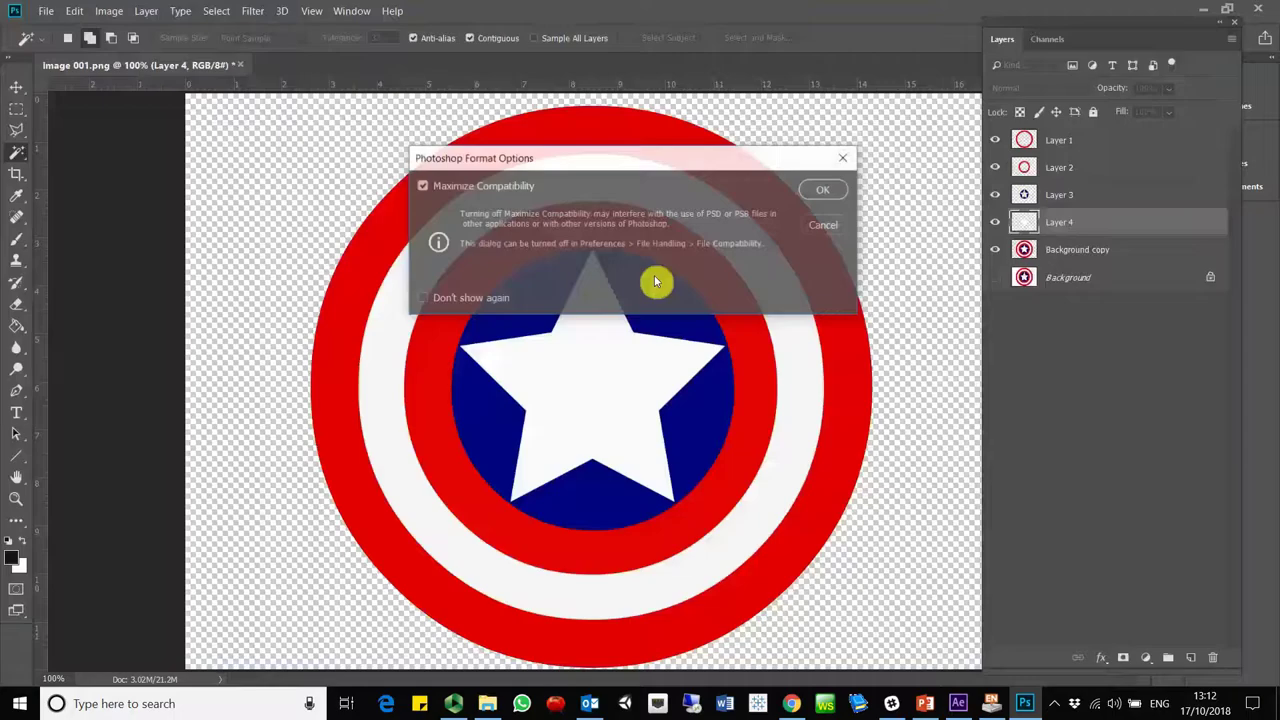
{"action": "left_click", "coordinate": [810, 194]}
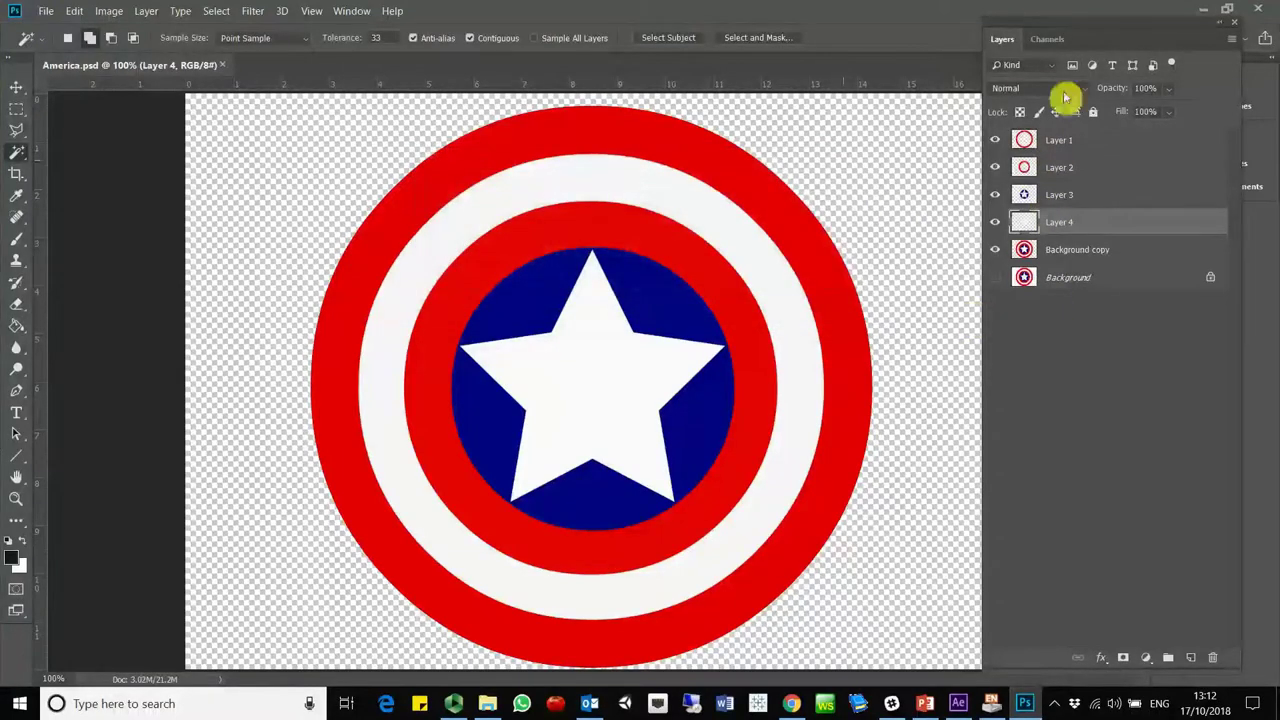
{"action": "left_click", "coordinate": [1203, 10]}
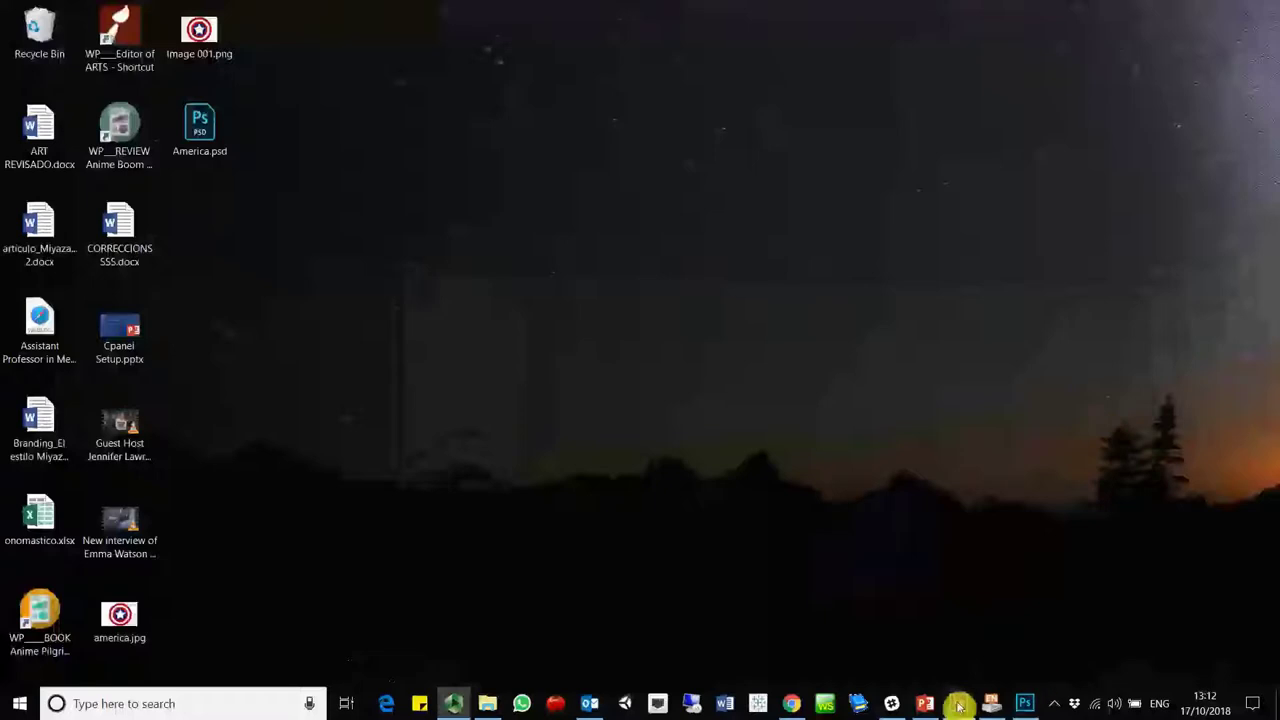
Create Comp 2, a new HDTV 1080 25 composition, and show the Project panel.
{"action": "left_click", "coordinate": [958, 703]}
{"action": "left_click", "coordinate": [84, 27]}
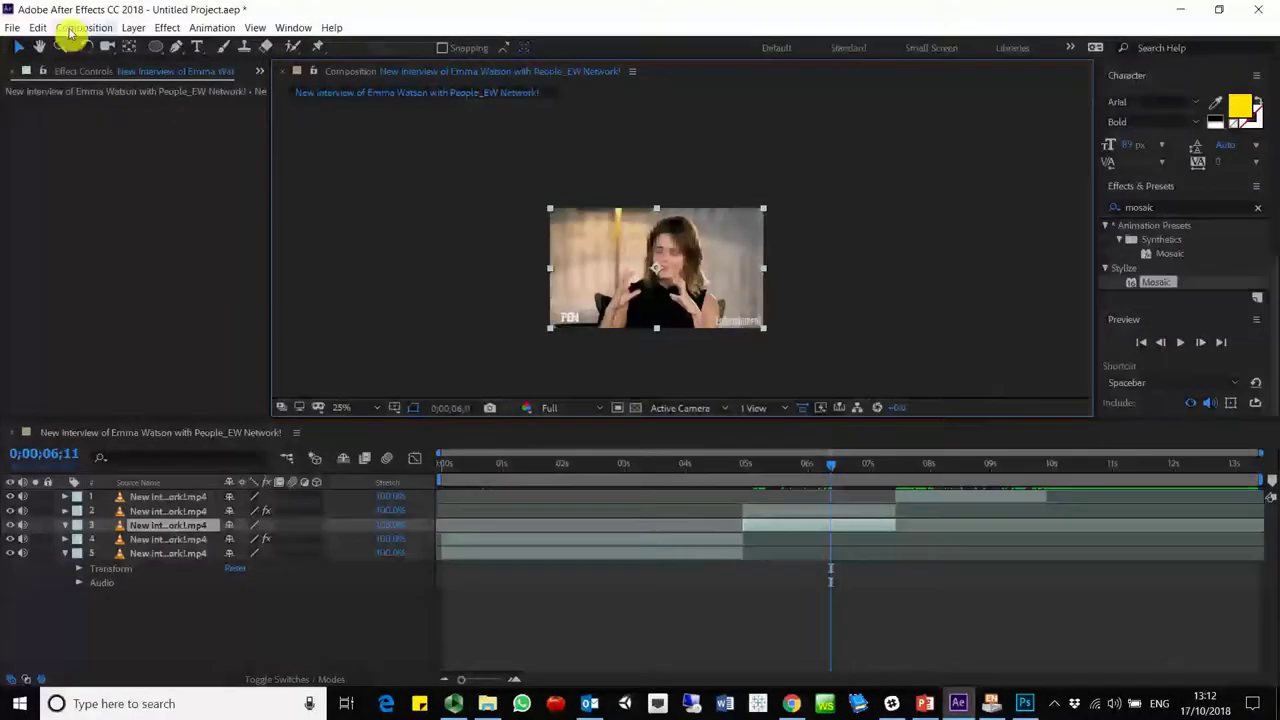
{"action": "left_click", "coordinate": [80, 43]}
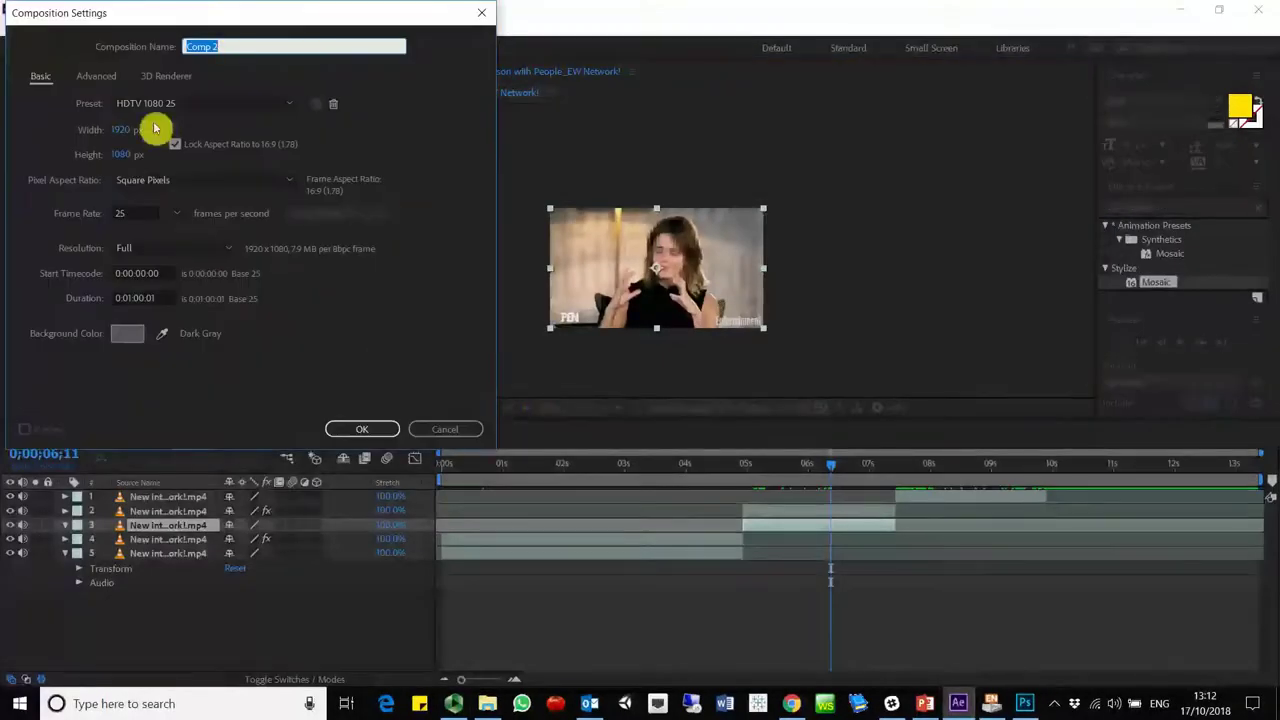
{"action": "left_click", "coordinate": [362, 428]}
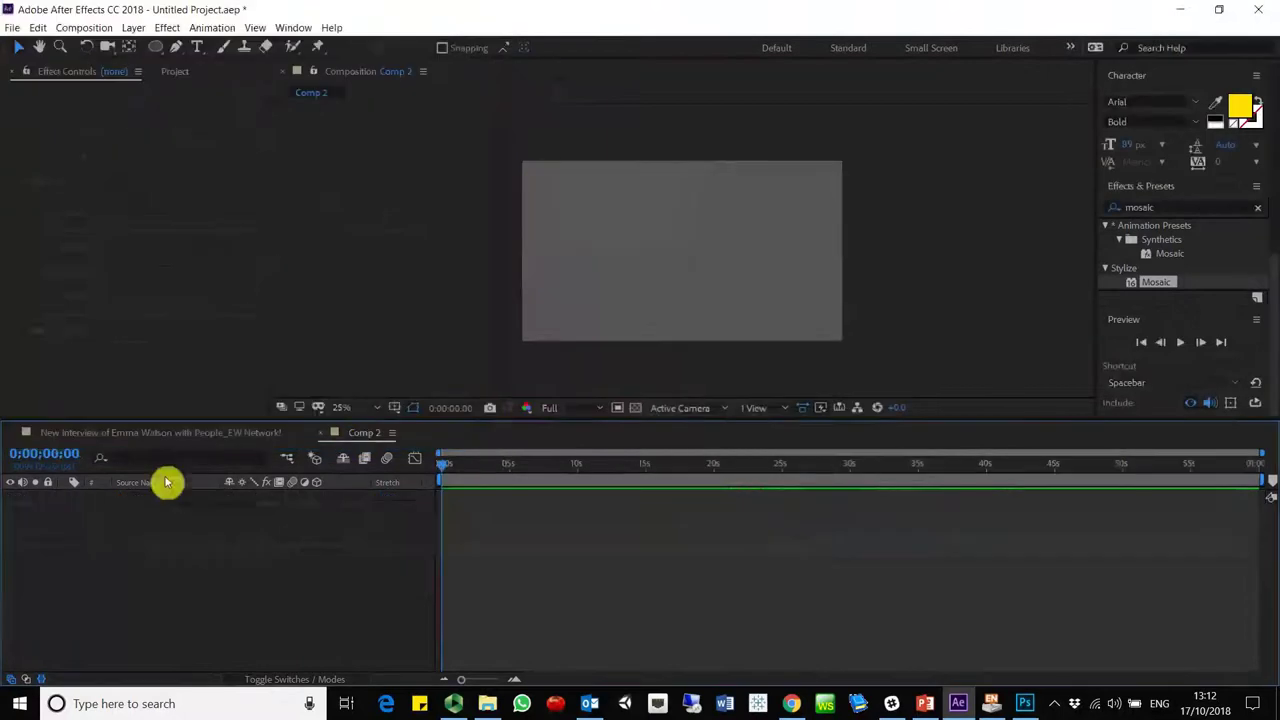
{"action": "left_click", "coordinate": [170, 75]}
{"action": "left_click", "coordinate": [97, 74]}
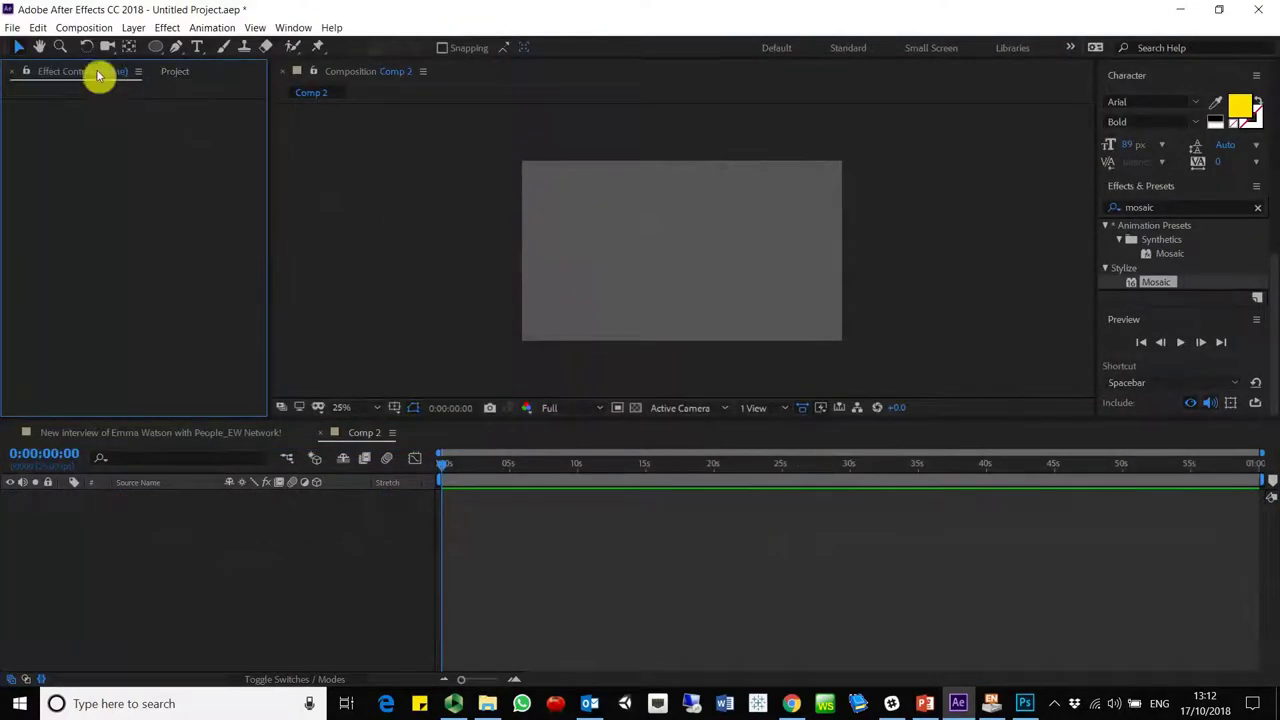
{"action": "left_click", "coordinate": [186, 76]}
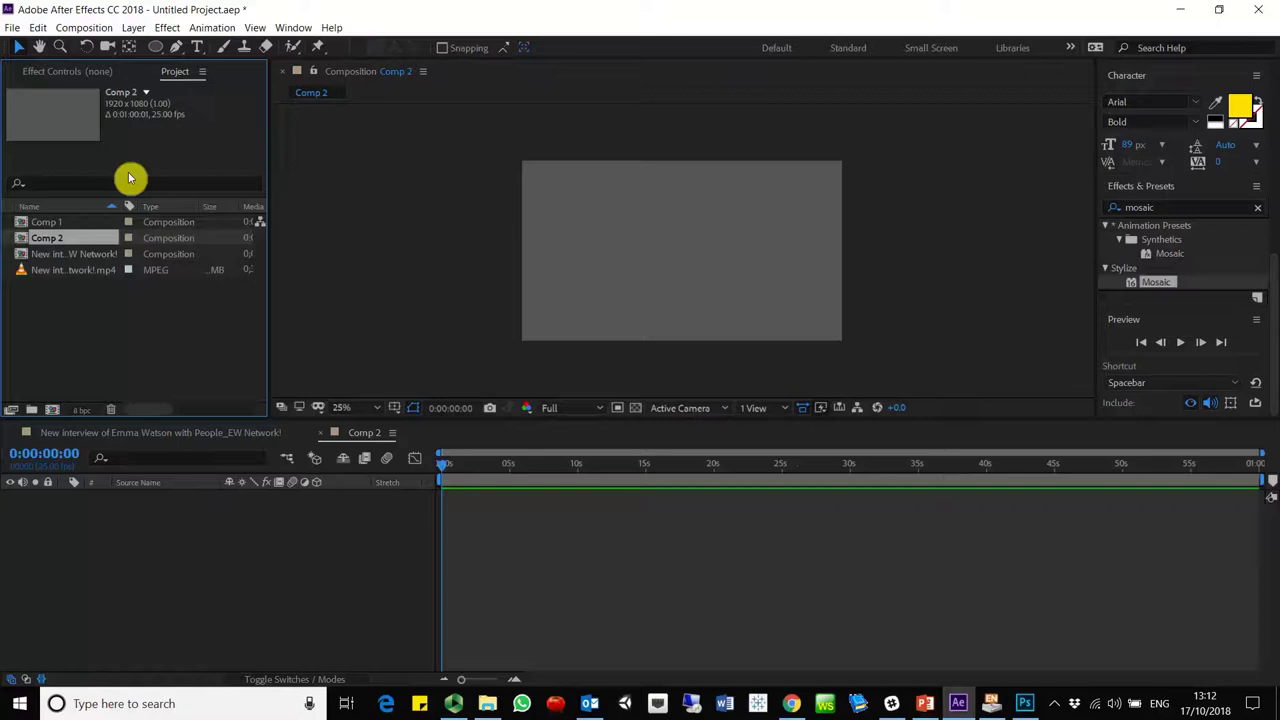
Try importing the shield image america.jpg and dismiss the damaged-file errors.
{"action": "right_click", "coordinate": [100, 318]}
{"action": "left_click", "coordinate": [330, 387]}
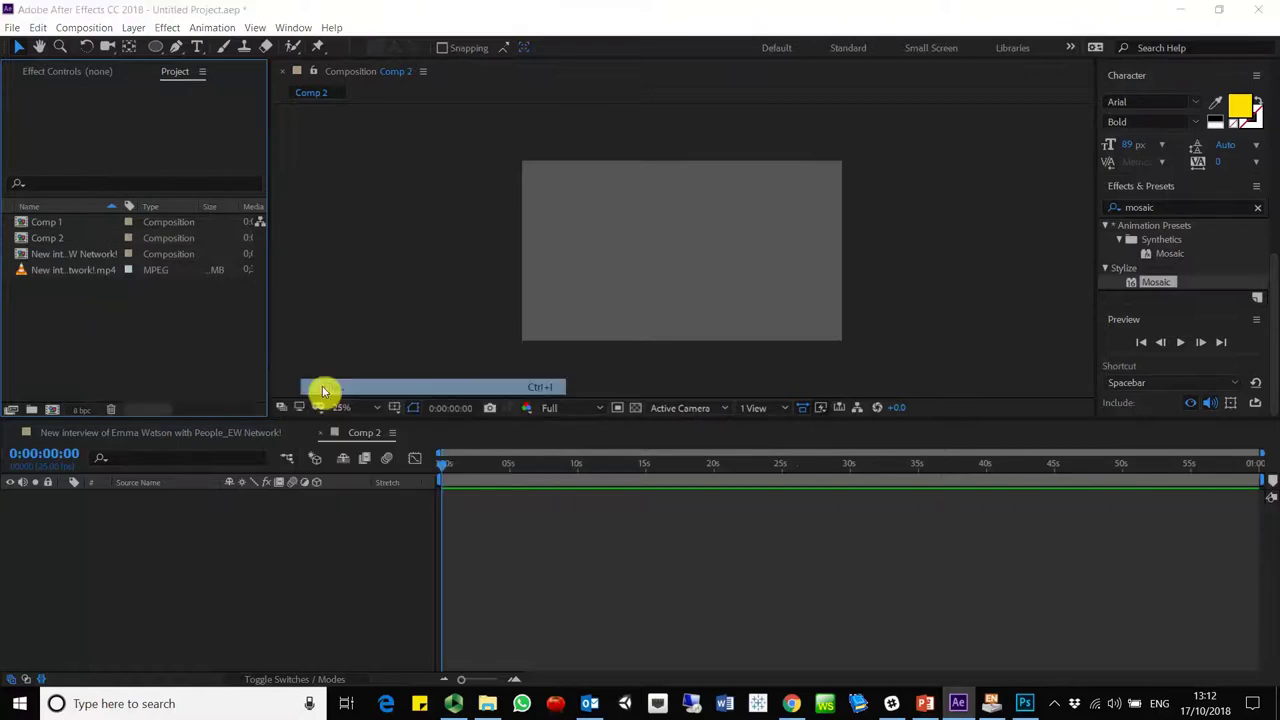
{"action": "double_click", "coordinate": [409, 248]}
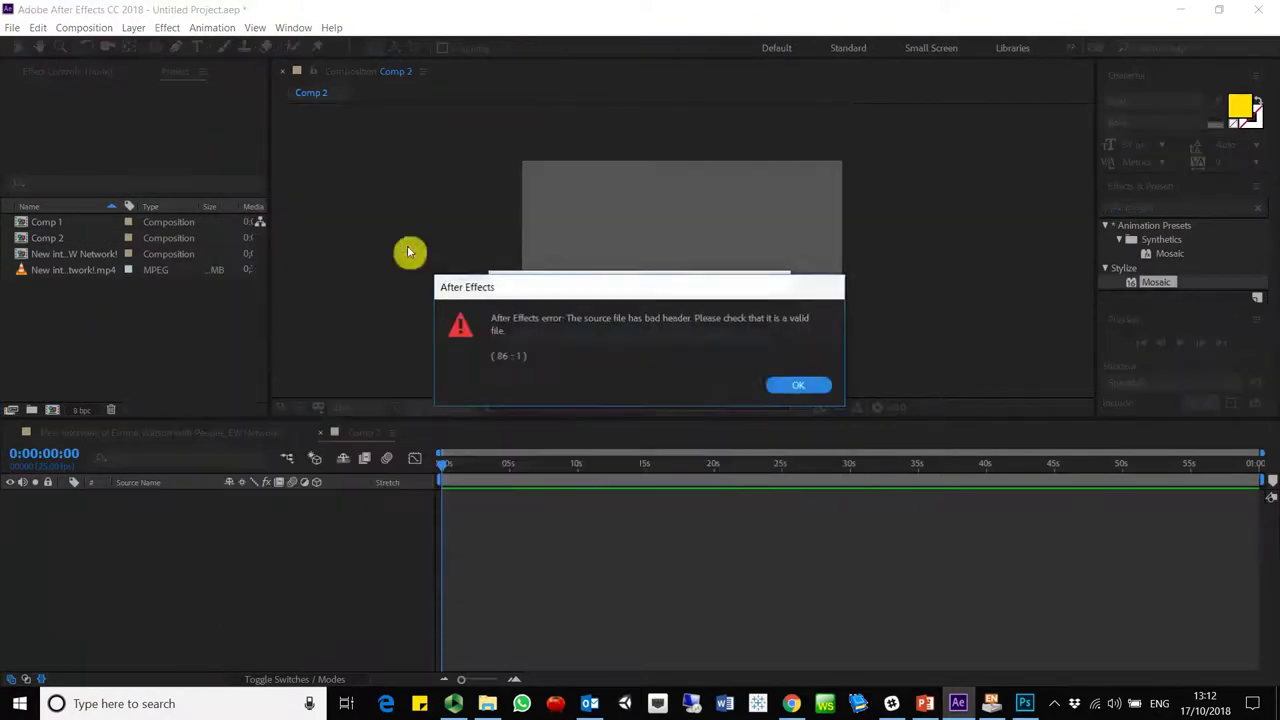
{"action": "left_click", "coordinate": [799, 380]}
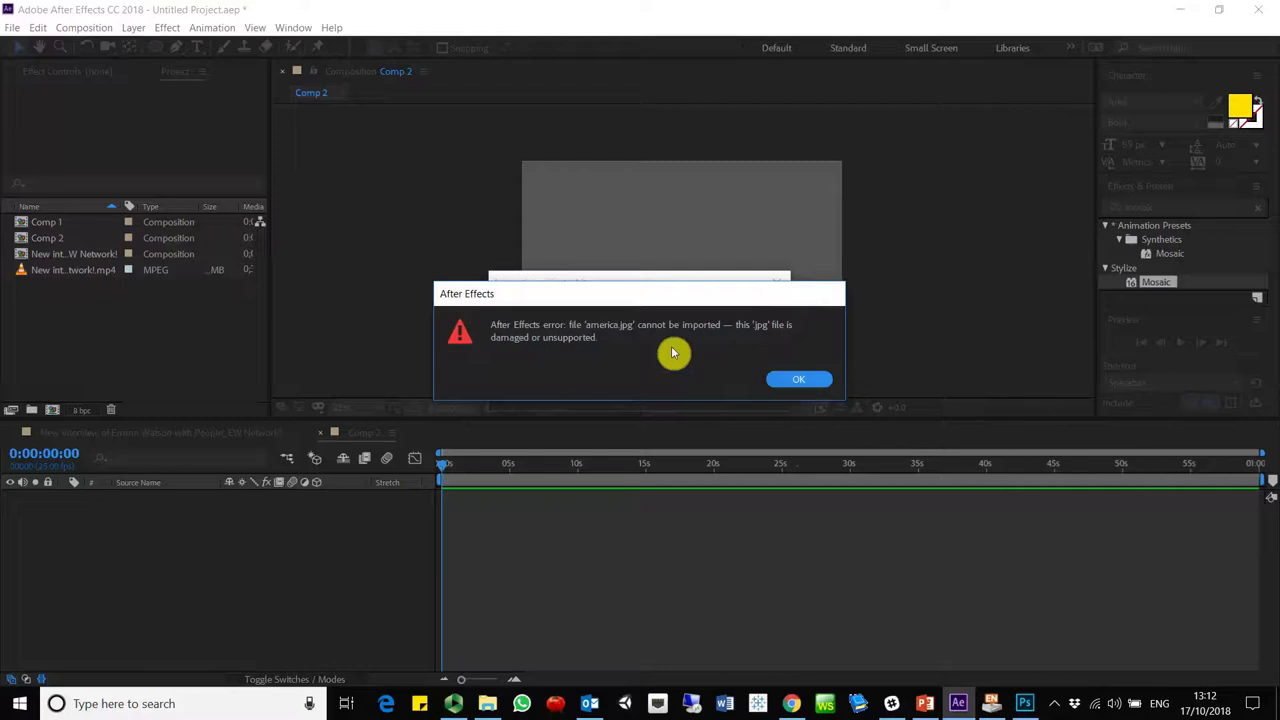
{"action": "left_click", "coordinate": [799, 380]}
{"action": "right_click", "coordinate": [178, 348]}
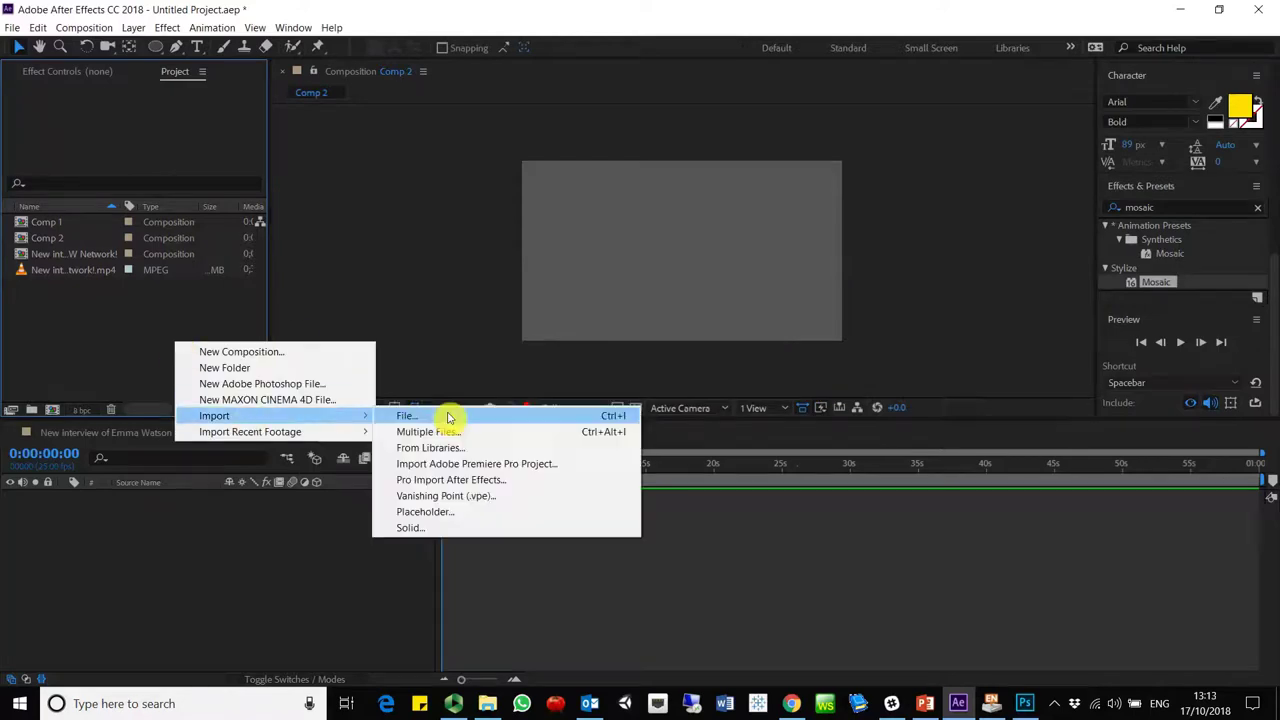
Import America.psd with Import Kind set to Composition.
{"action": "left_click", "coordinate": [450, 416]}
{"action": "left_click", "coordinate": [497, 215]}
{"action": "double_click", "coordinate": [497, 215]}
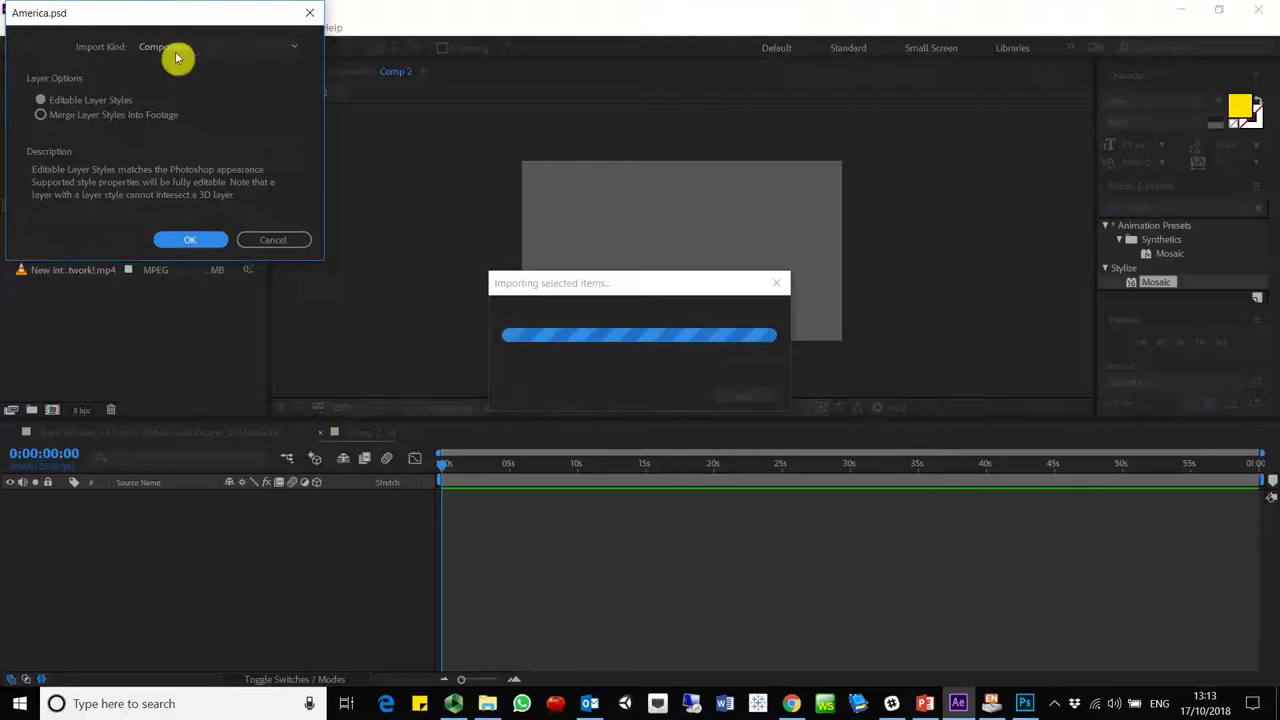
{"action": "left_click", "coordinate": [279, 46]}
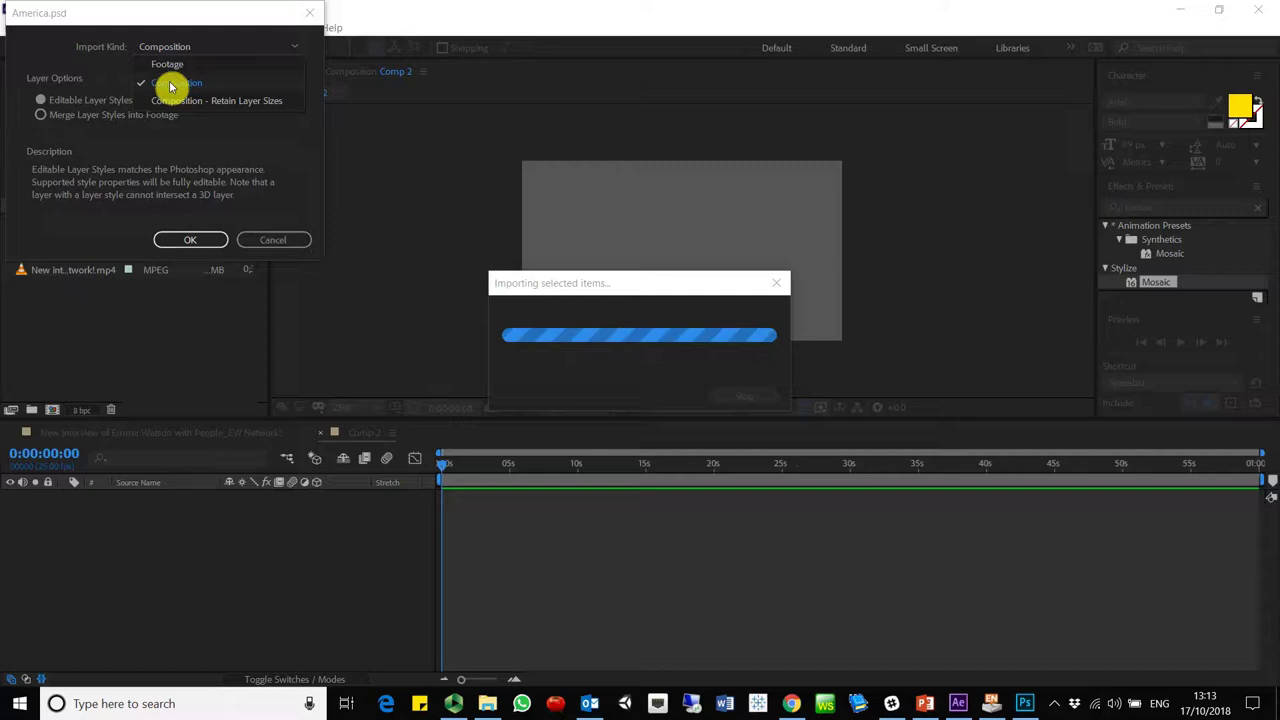
{"action": "left_click", "coordinate": [172, 84]}
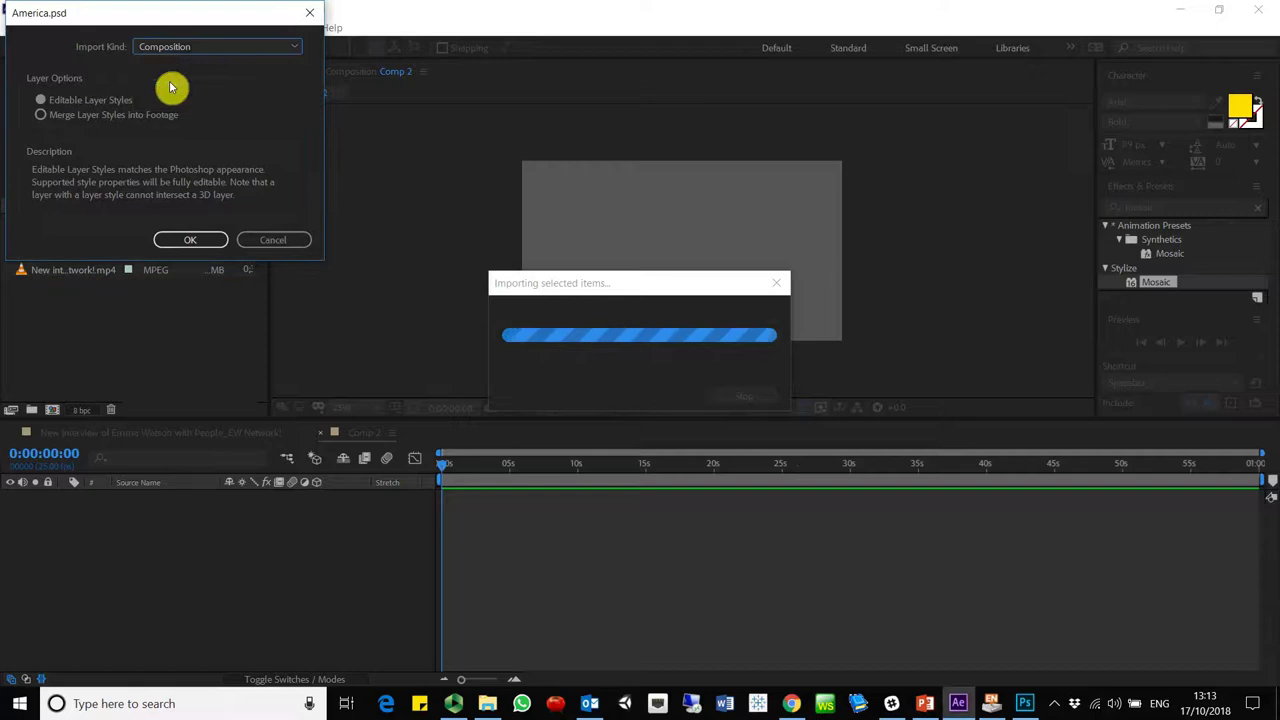
{"action": "left_click", "coordinate": [200, 240]}
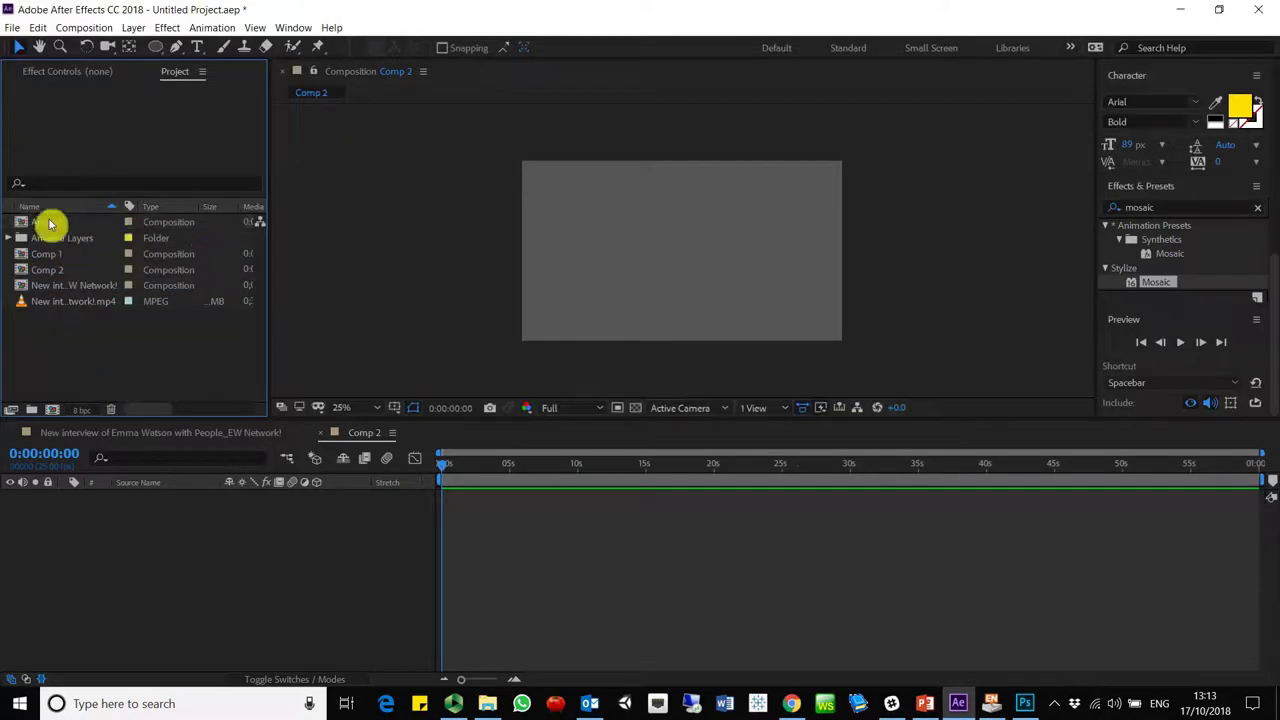
Drag the America composition into Comp 2, then delete it from Comp 2's timeline.
{"action": "left_click", "coordinate": [45, 224]}
{"action": "left_click_drag", "start_coordinate": [40, 228], "coordinate": [232, 550]}
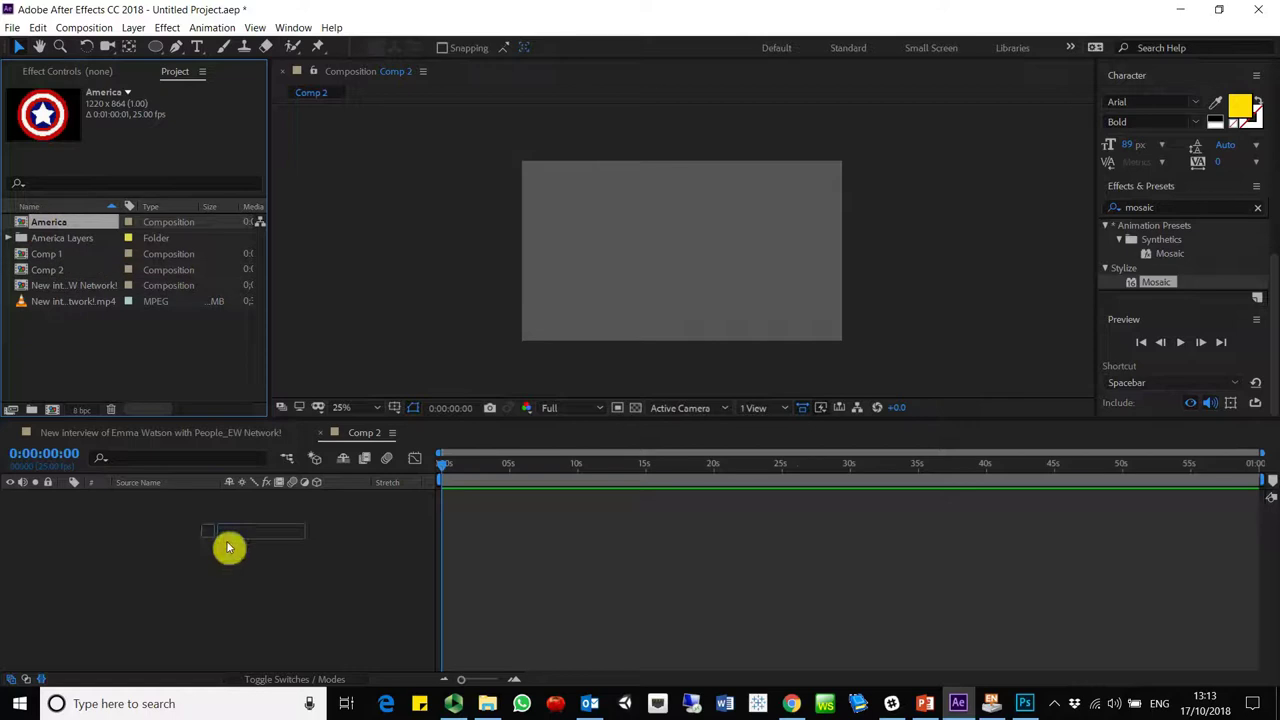
{"action": "left_click", "coordinate": [478, 478]}
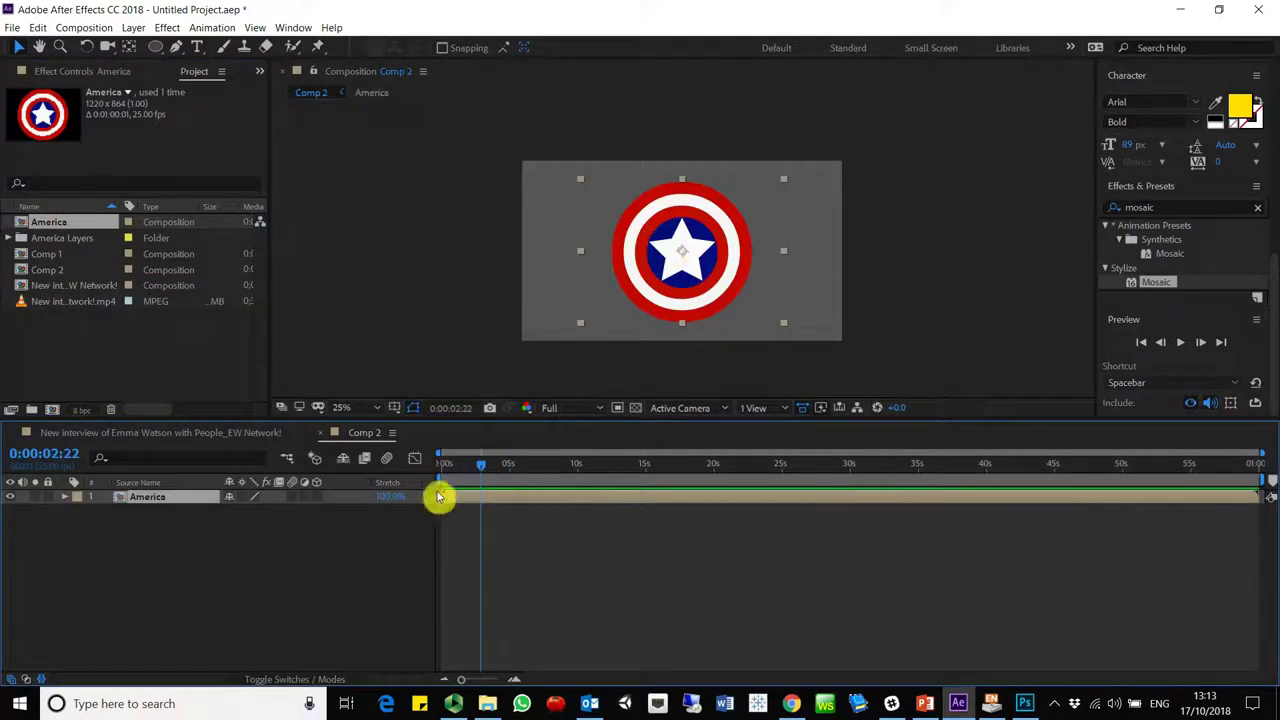
{"action": "left_click", "coordinate": [477, 554]}
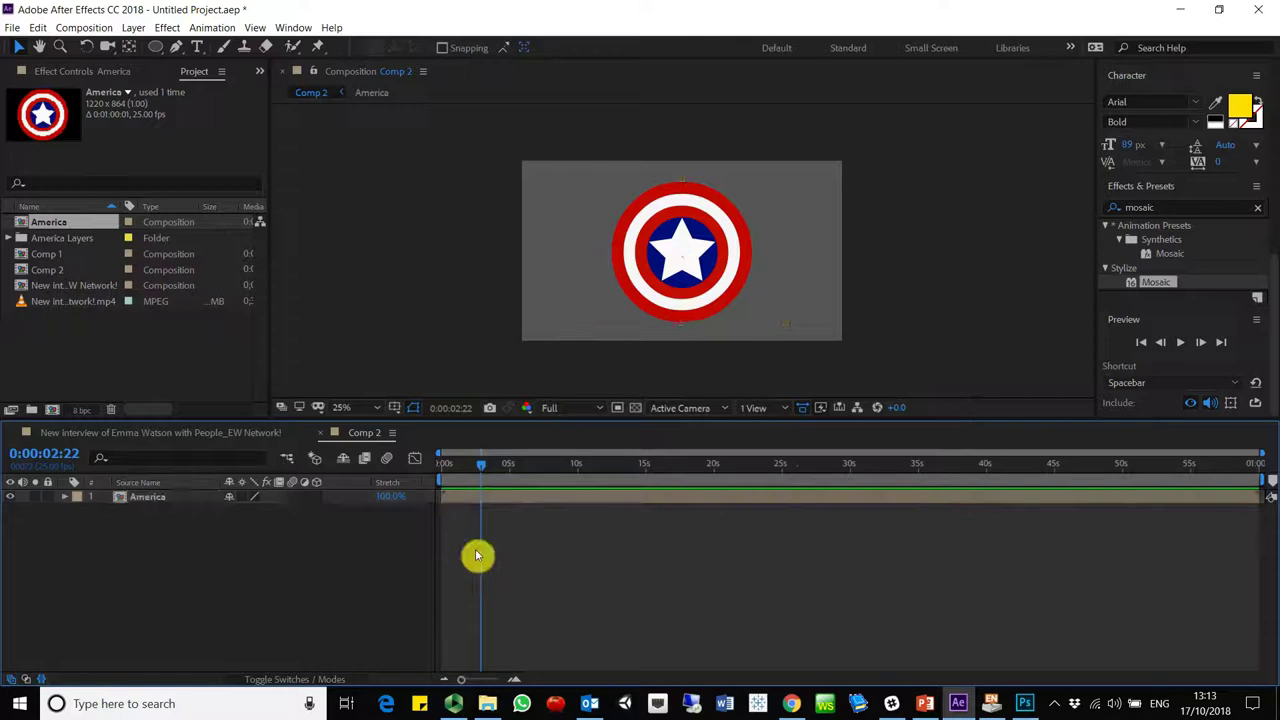
{"action": "left_click", "coordinate": [494, 500]}
{"action": "key", "text": "Delete"}
Open the America composition from the Project panel.
{"action": "left_click", "coordinate": [77, 334]}
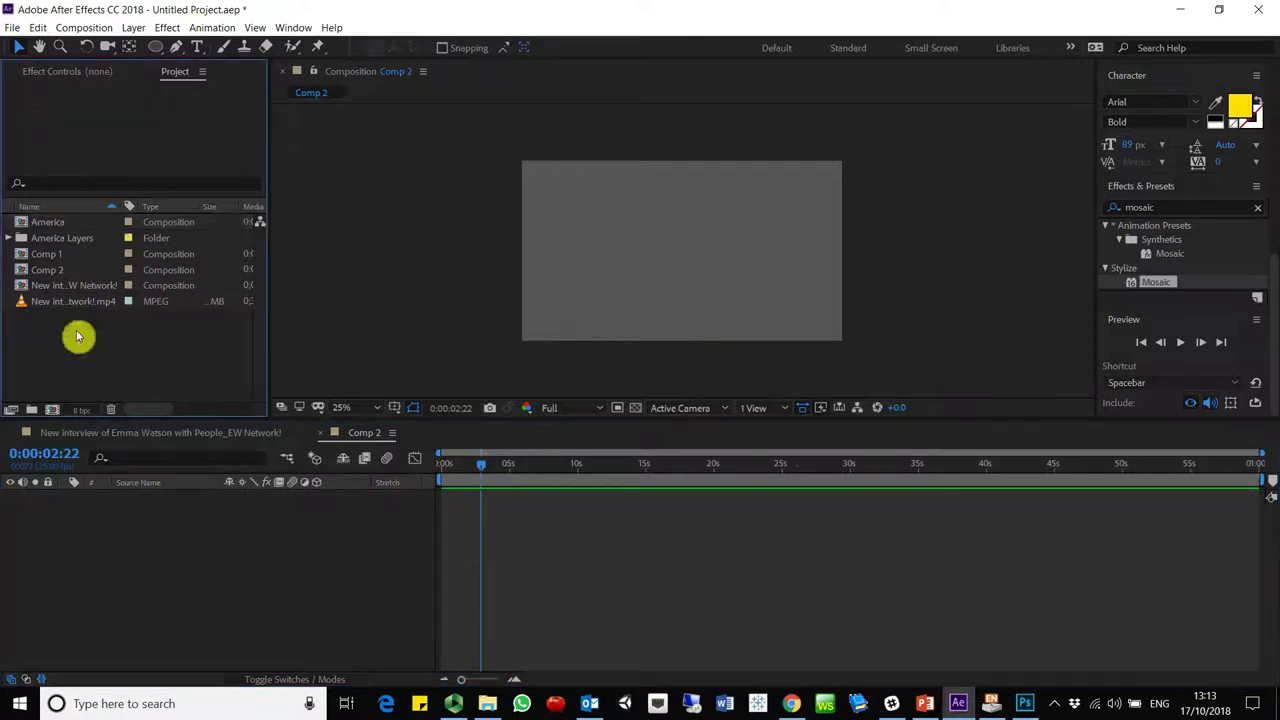
{"action": "left_click", "coordinate": [55, 228]}
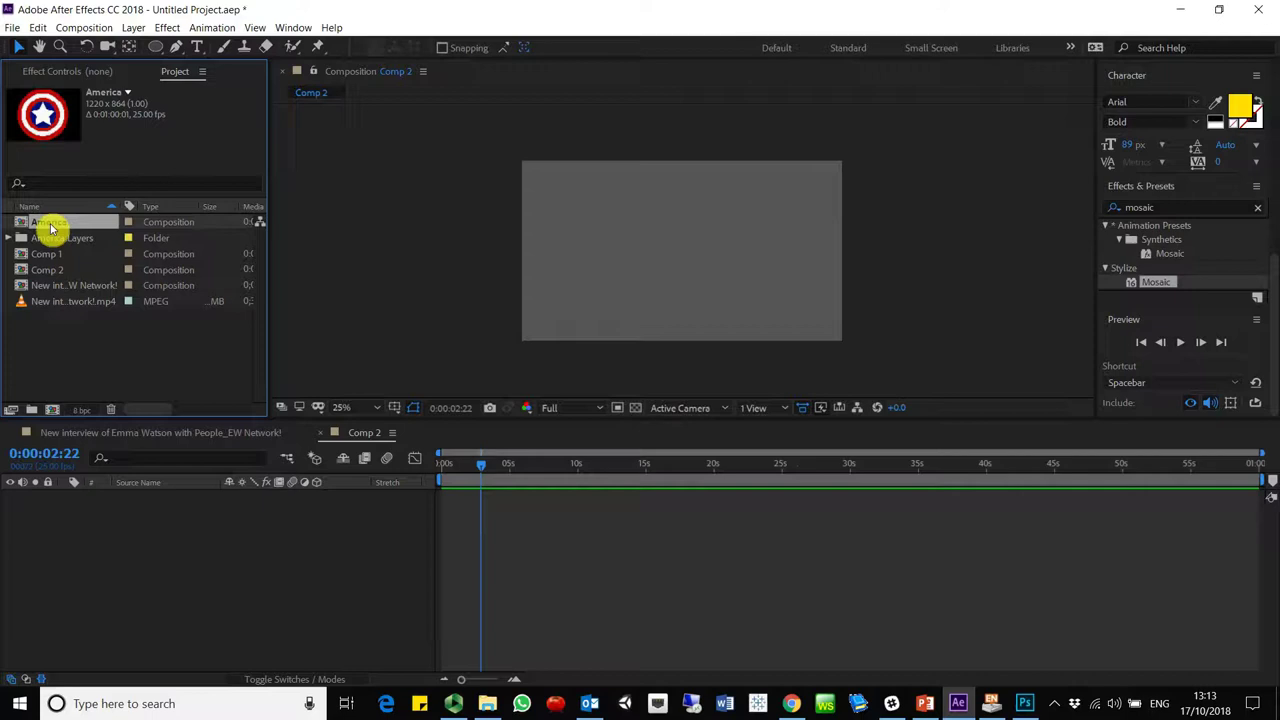
{"action": "double_click", "coordinate": [52, 228]}
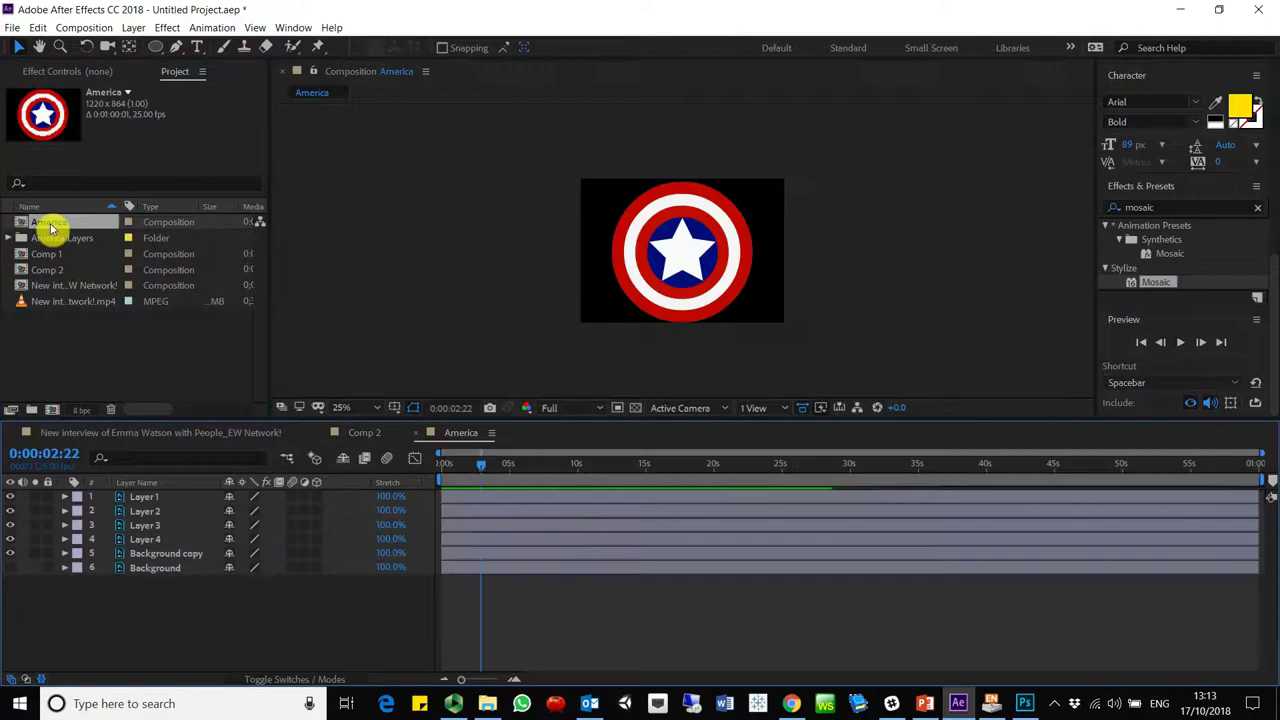
Select the six America shield layers, then switch to Comp 2 and return to its start.
{"action": "left_click", "coordinate": [485, 497]}
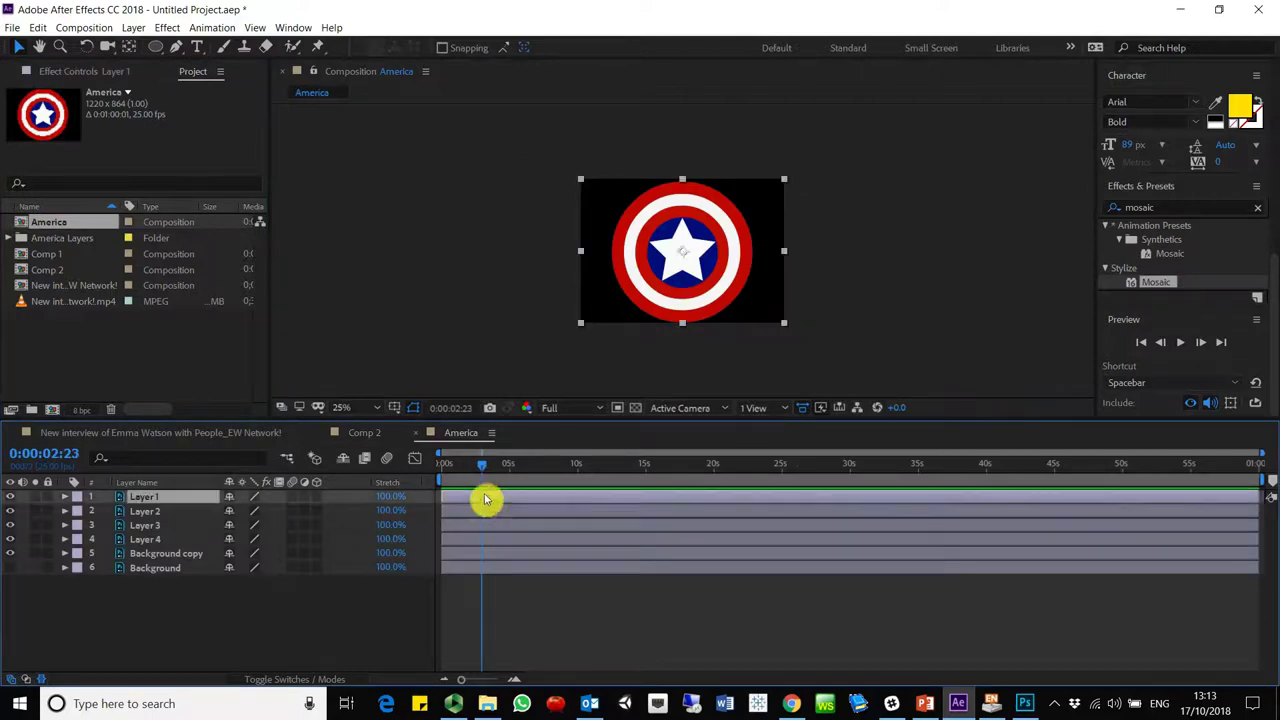
{"action": "left_click", "coordinate": [486, 571], "text": "shift"}
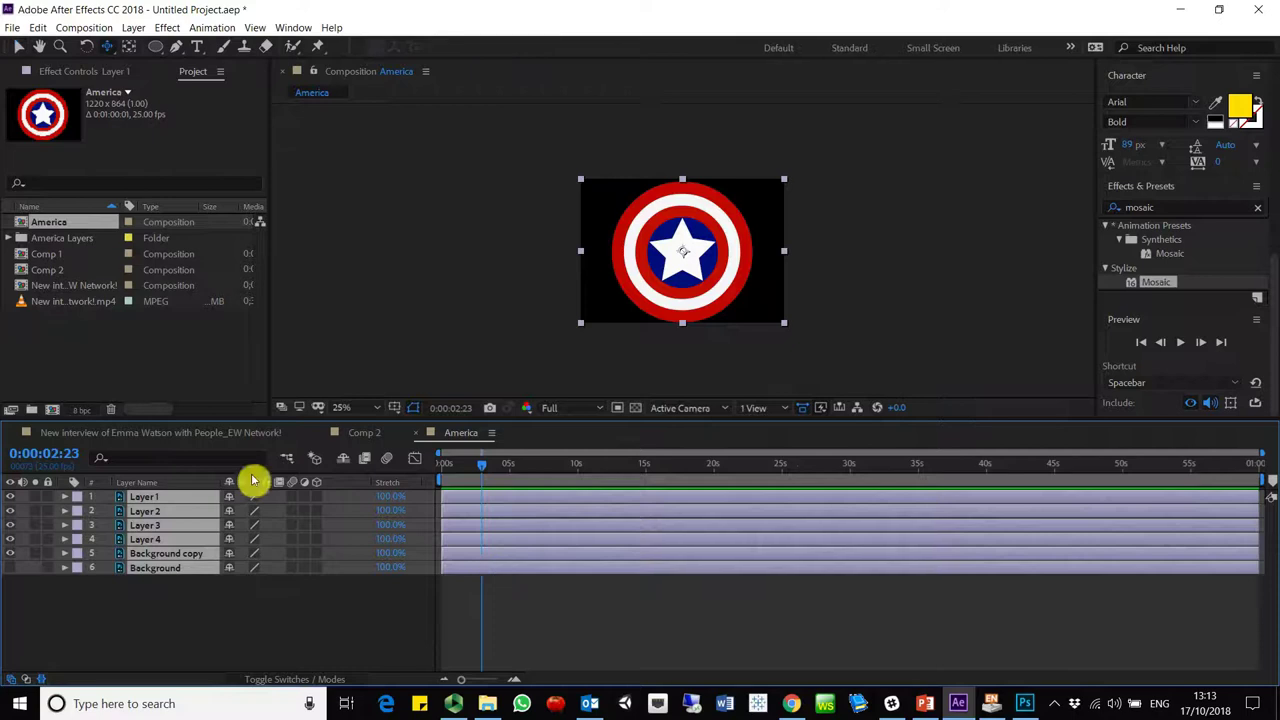
{"action": "left_click", "coordinate": [190, 433]}
{"action": "left_click", "coordinate": [352, 436]}
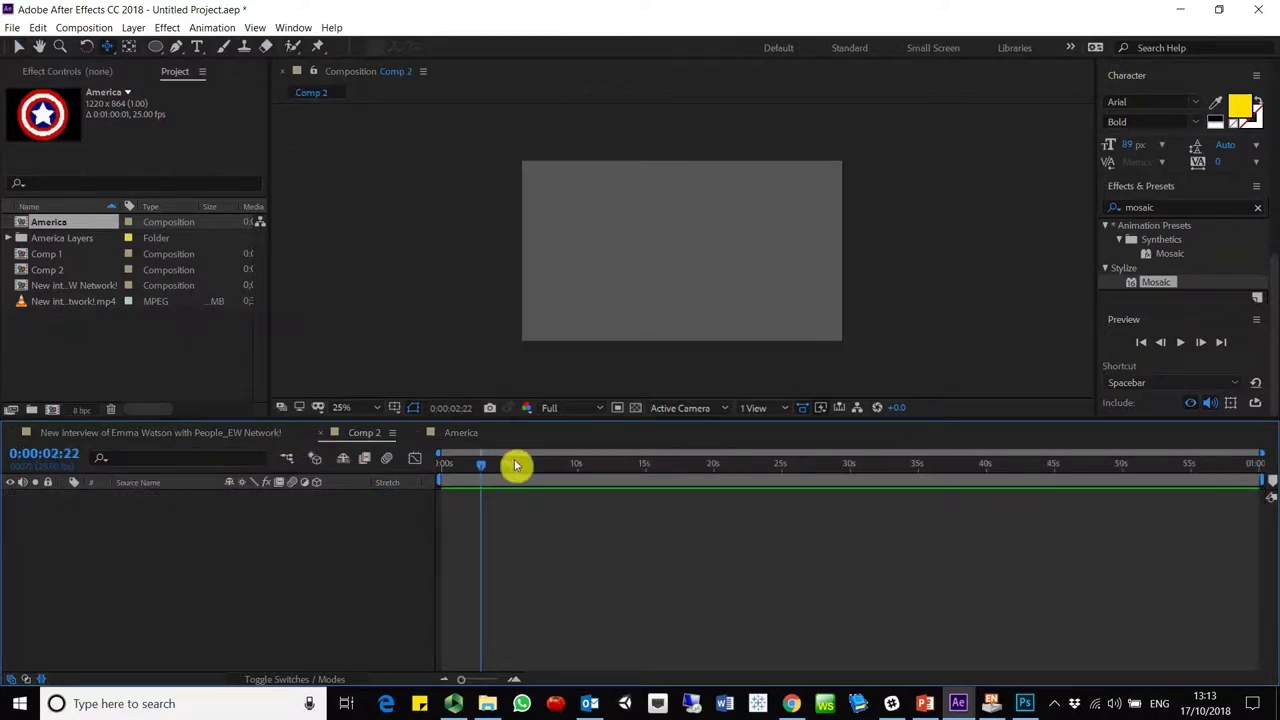
{"action": "left_click_drag", "start_coordinate": [484, 462], "coordinate": [374, 467]}
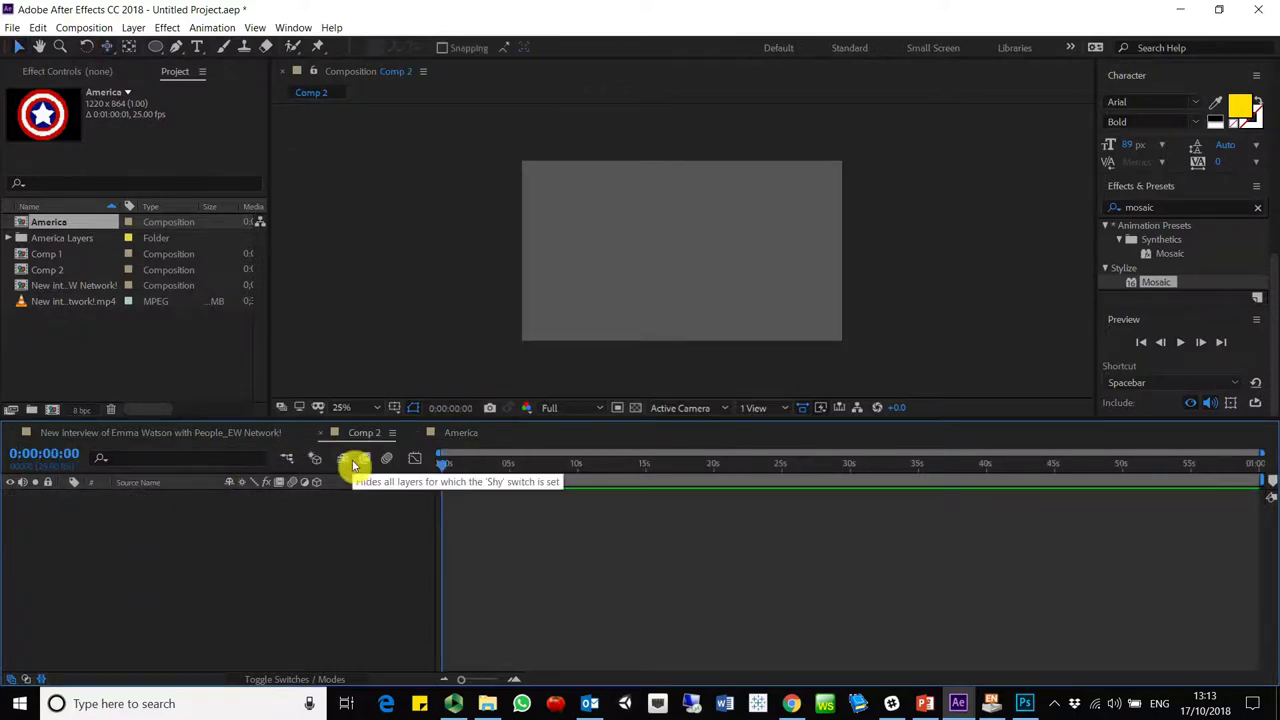
{"action": "left_click", "coordinate": [486, 465]}
{"action": "left_click_drag", "start_coordinate": [486, 465], "coordinate": [386, 457]}
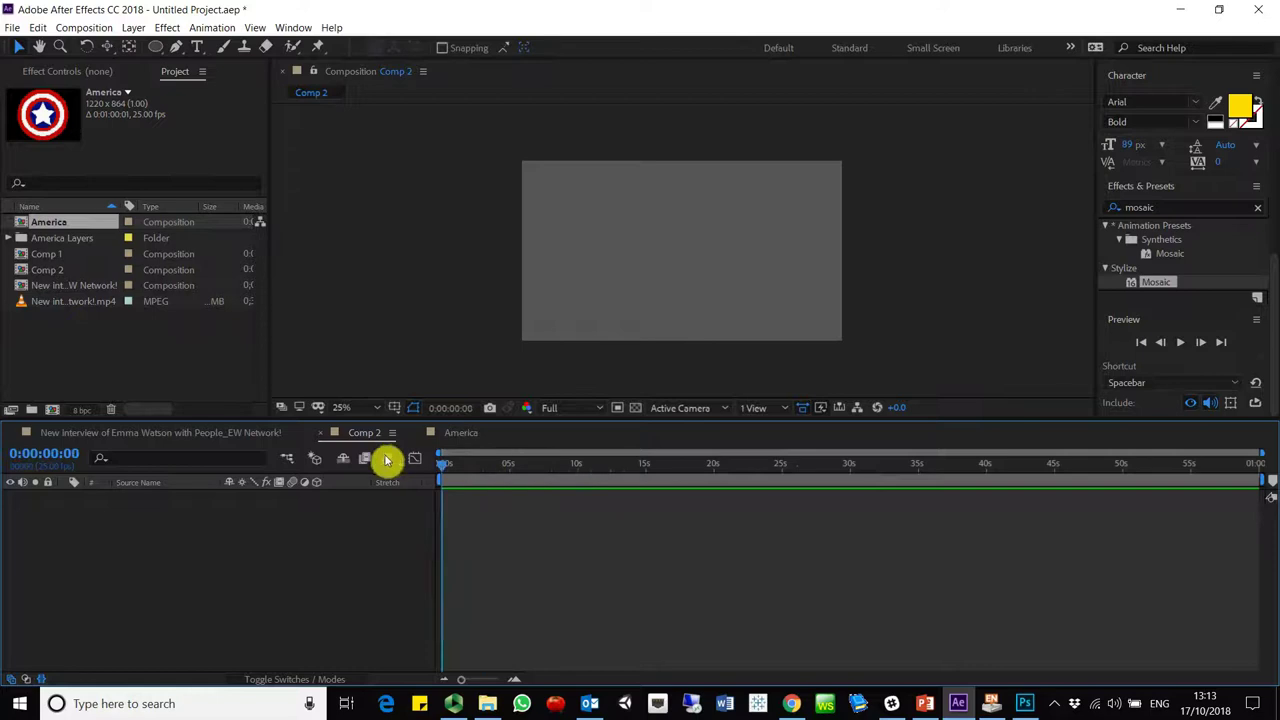
Reselect all six shield layers in America and switch back to Comp 2.
{"action": "left_click", "coordinate": [465, 432]}
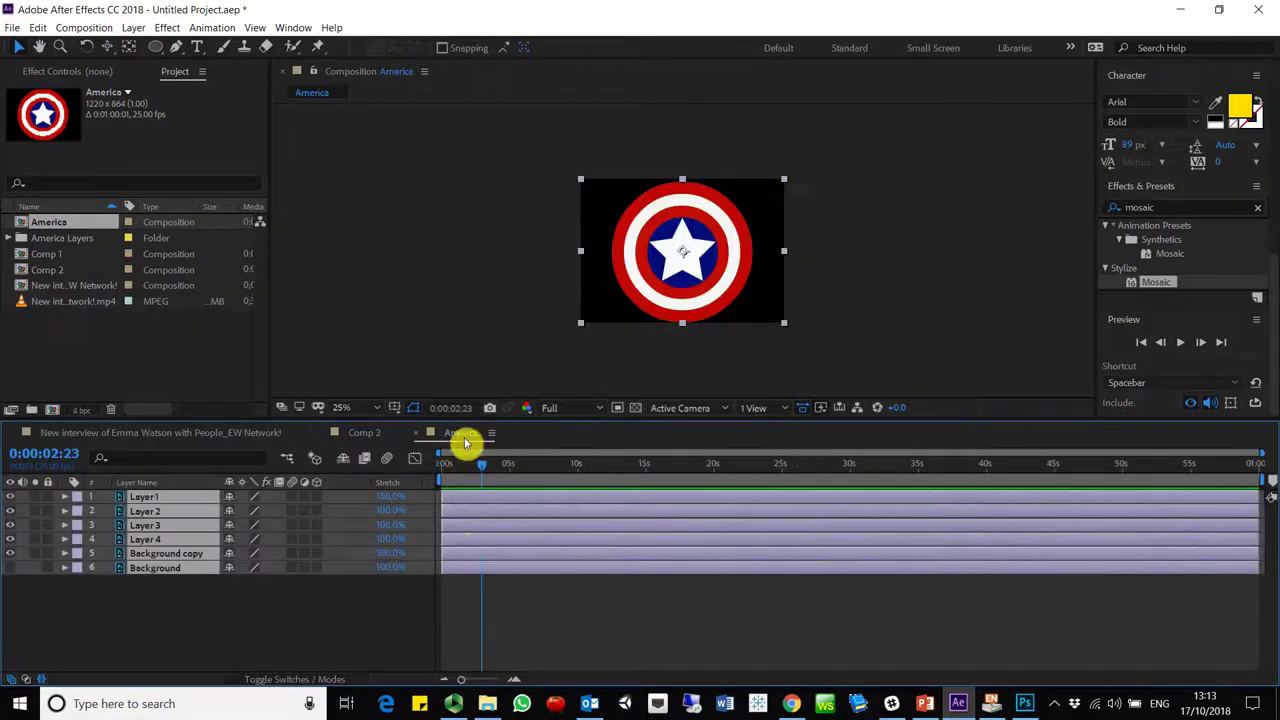
{"action": "right_click", "coordinate": [467, 518]}
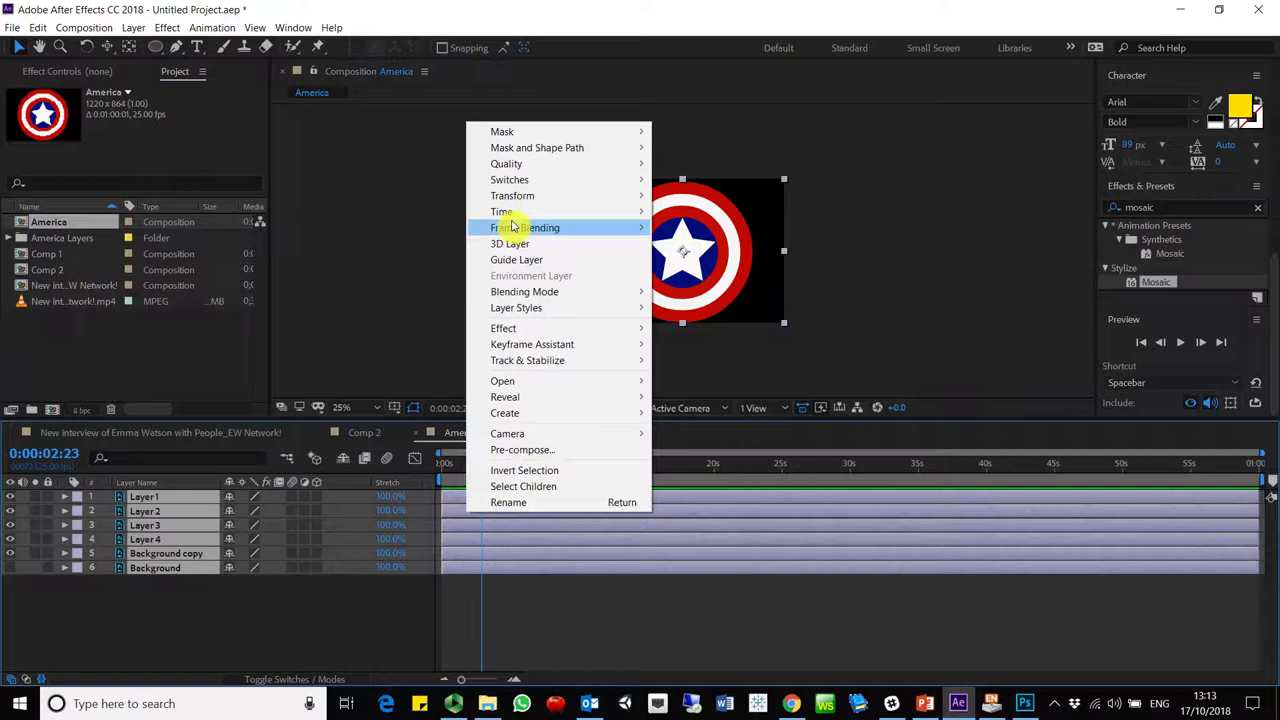
{"action": "left_click", "coordinate": [481, 578]}
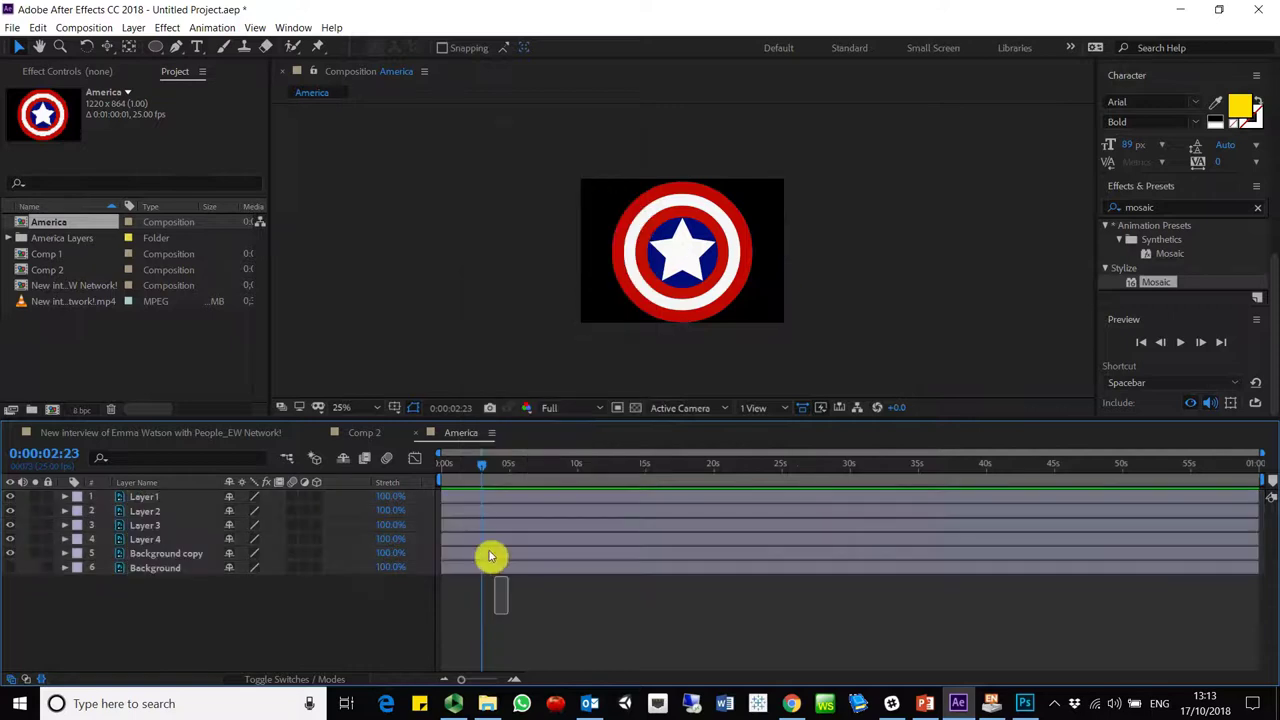
{"action": "left_click", "coordinate": [462, 494]}
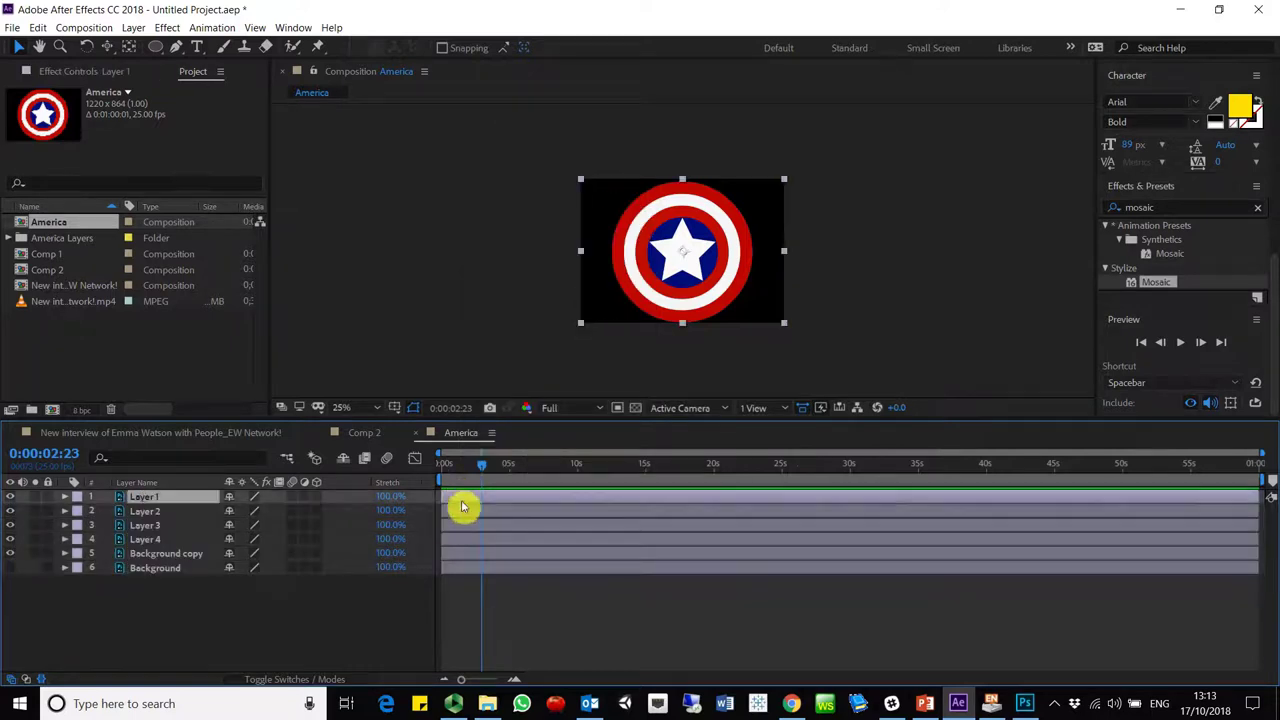
{"action": "left_click", "coordinate": [468, 570], "text": "shift"}
{"action": "left_click", "coordinate": [363, 434]}
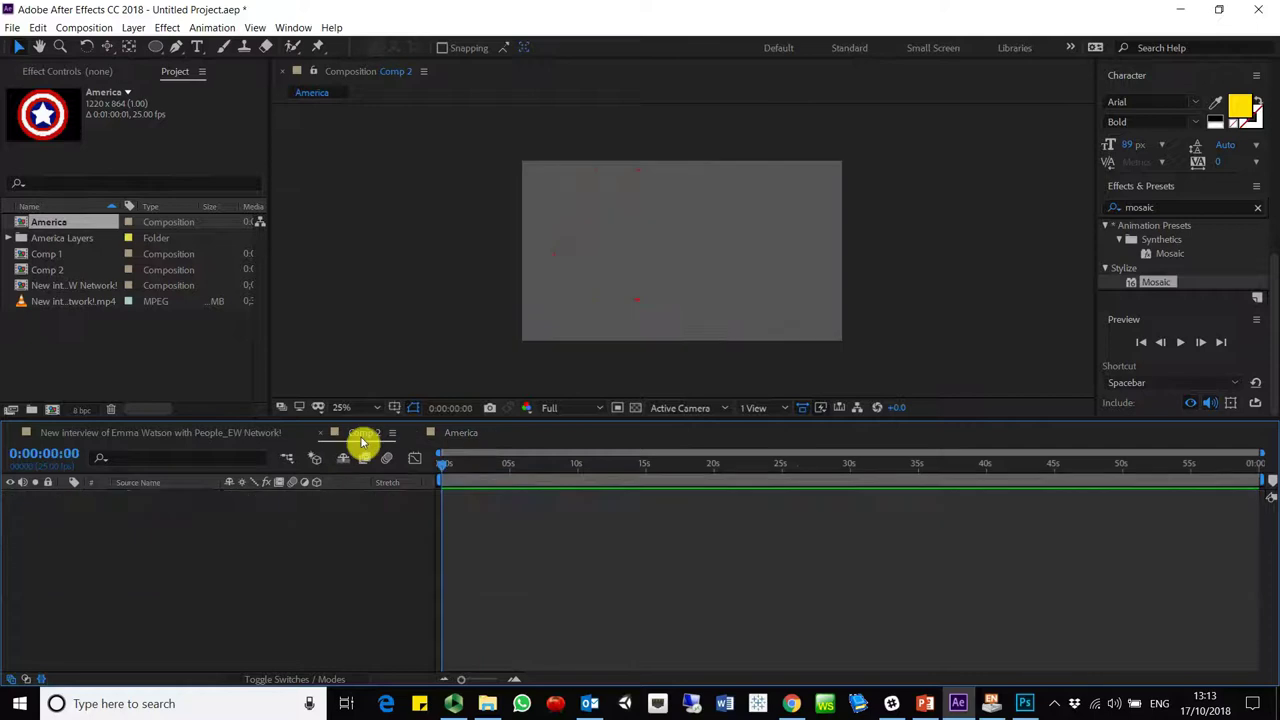
Paste the six shield layers into Comp 2 and make them all end at about 5 seconds.
{"action": "key", "text": "ctrl+v"}
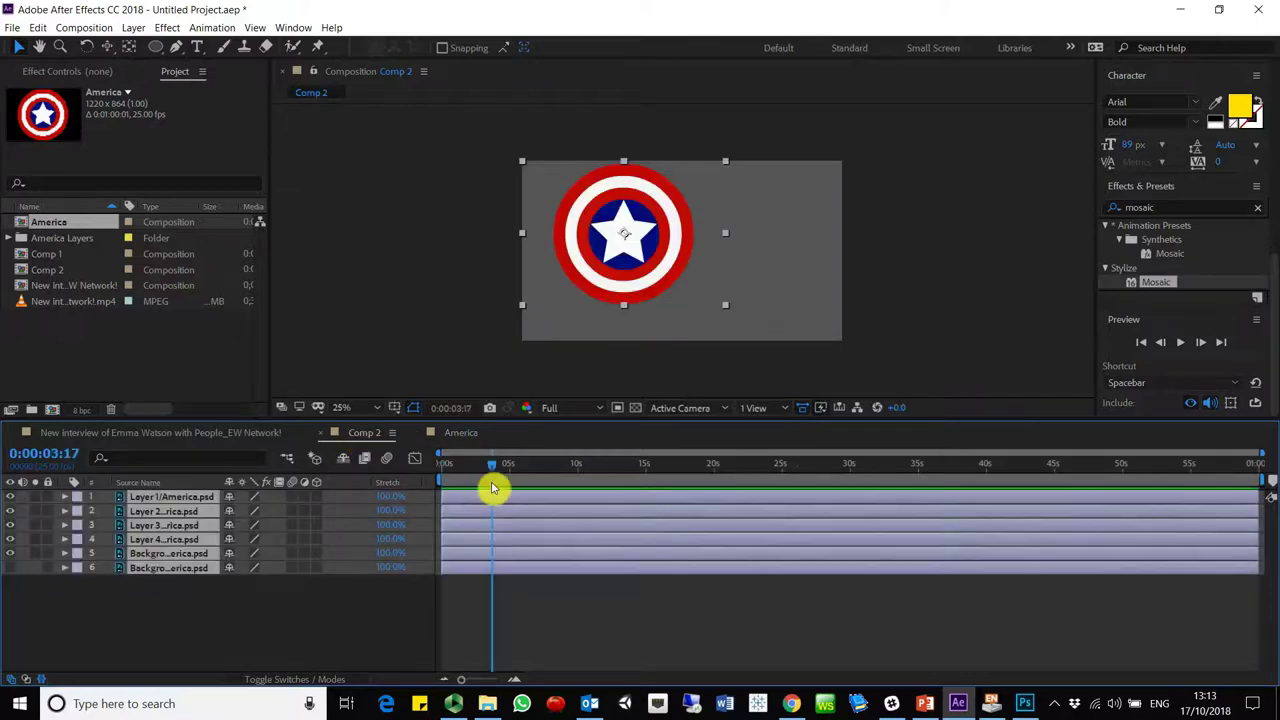
{"action": "left_click", "coordinate": [941, 524]}
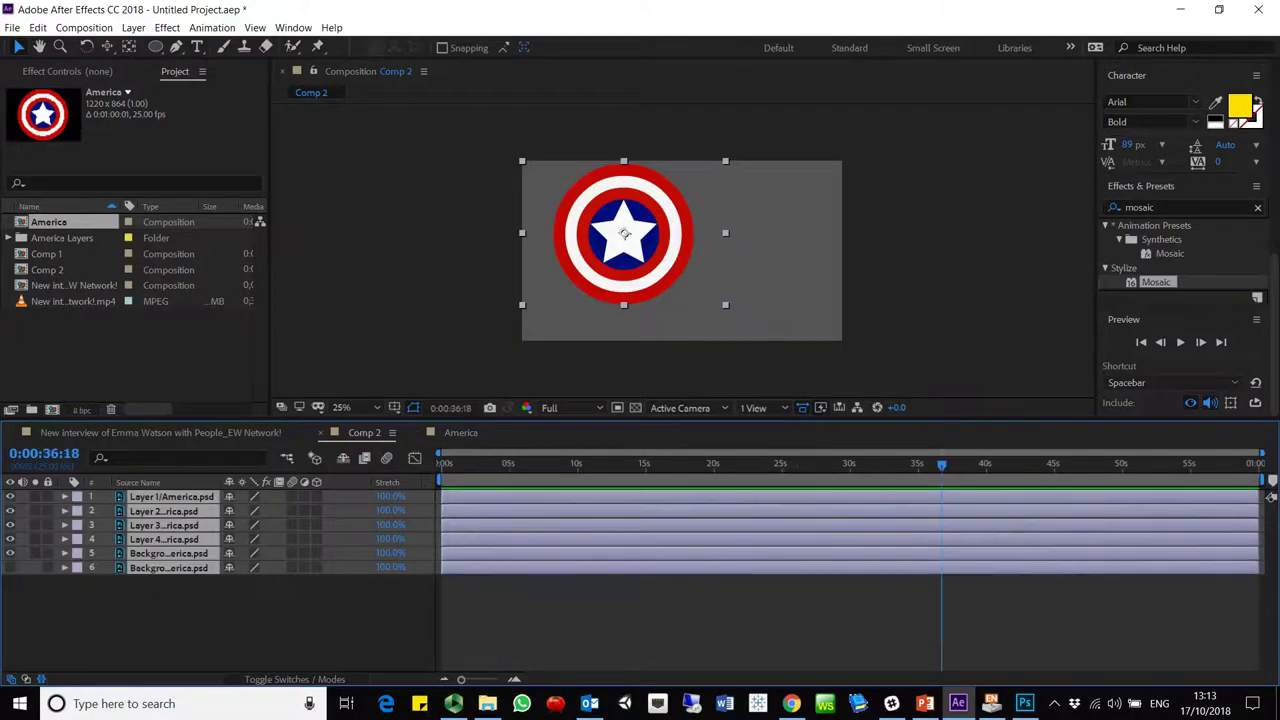
{"action": "left_click", "coordinate": [1212, 598]}
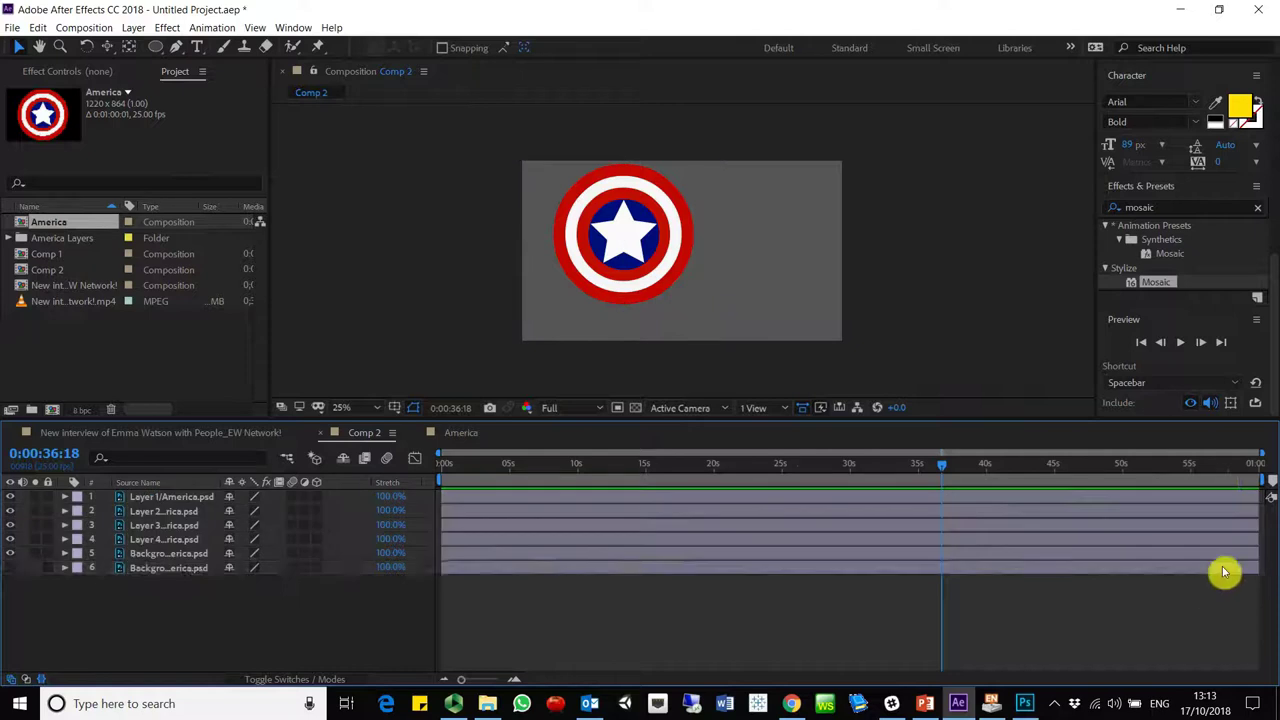
{"action": "left_click", "coordinate": [1222, 568]}
{"action": "left_click", "coordinate": [1222, 497]}
{"action": "left_click", "coordinate": [1232, 568], "text": "shift"}
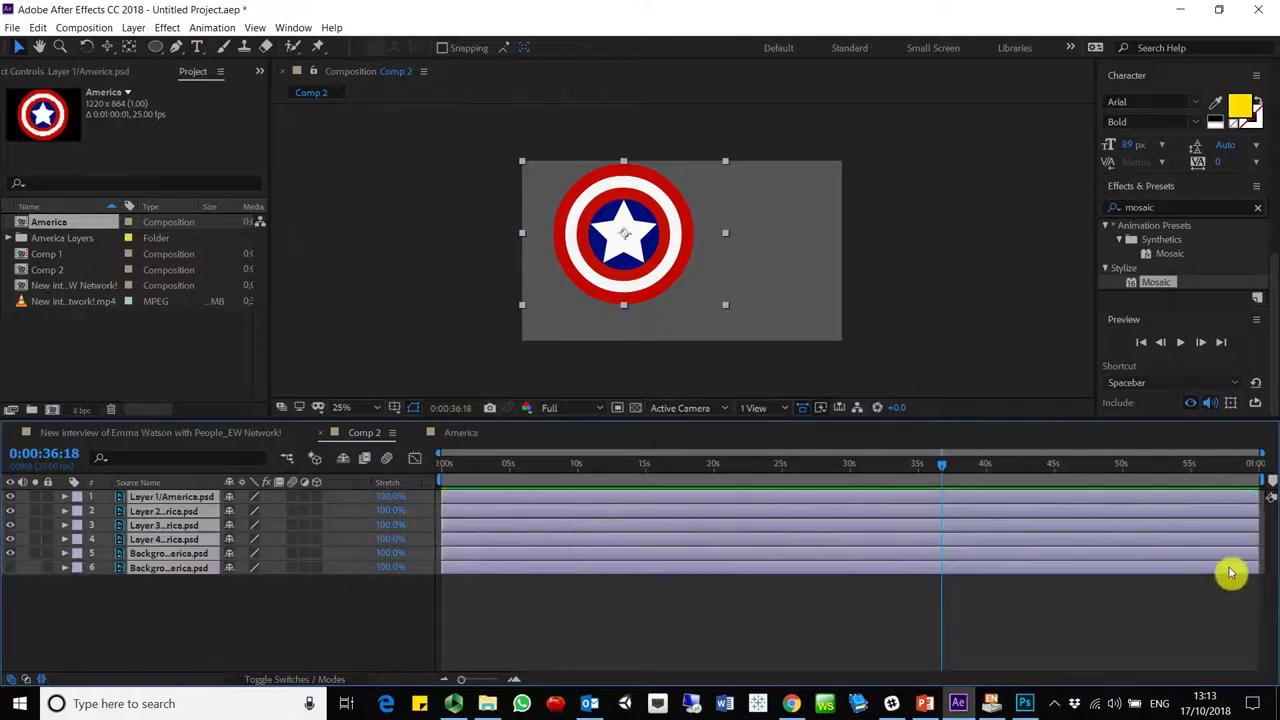
{"action": "left_click_drag", "start_coordinate": [1263, 502], "coordinate": [507, 587]}
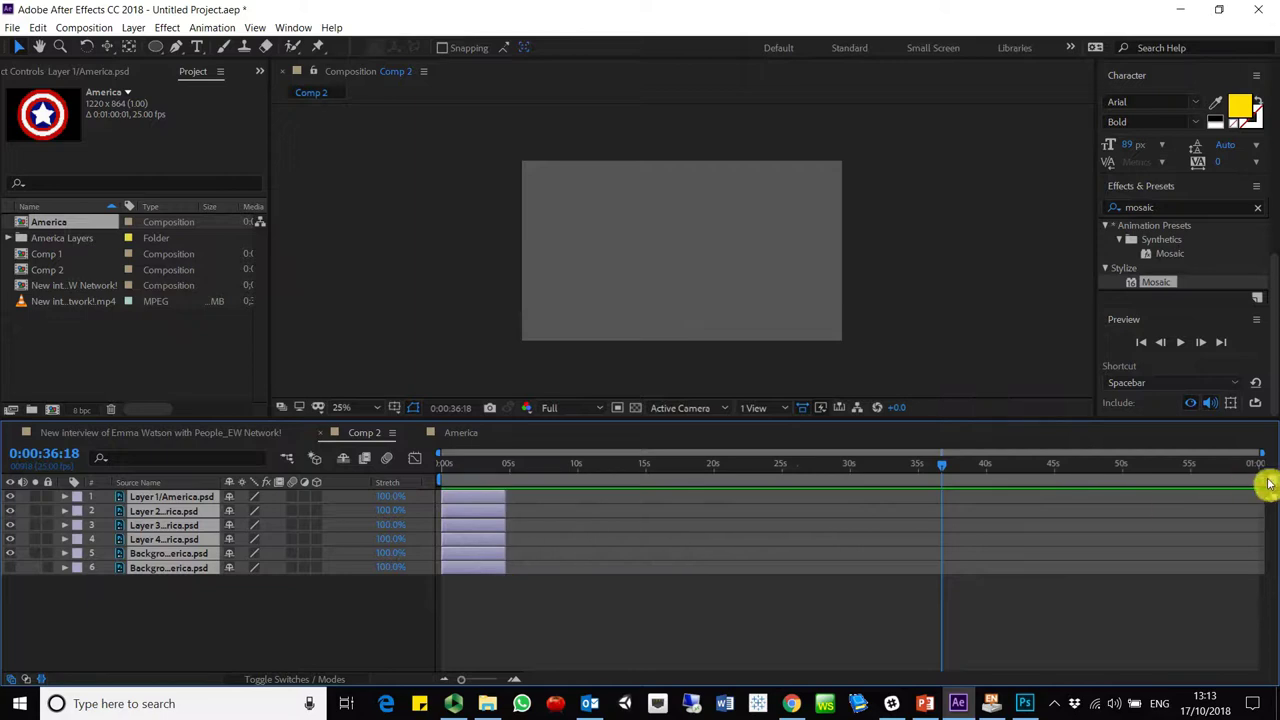
End the work area at 5 seconds and trim Comp 2 to the work area.
{"action": "left_click_drag", "start_coordinate": [1262, 487], "coordinate": [512, 502]}
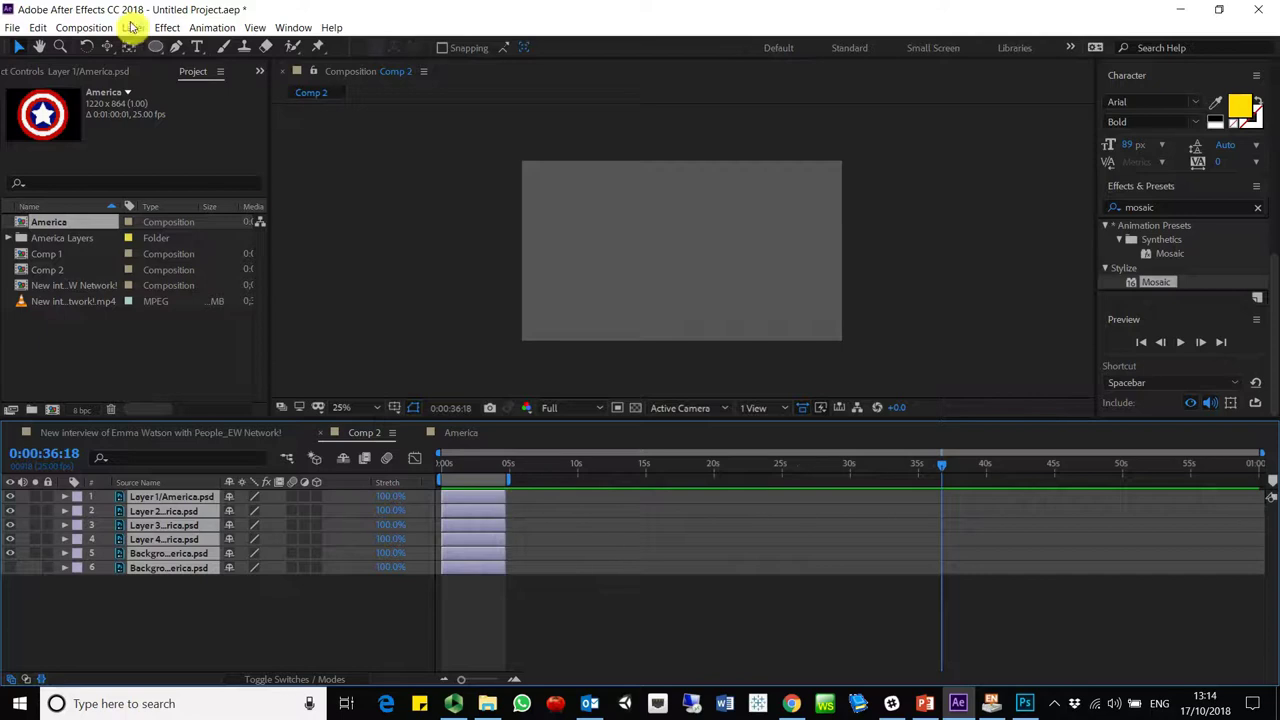
{"action": "left_click", "coordinate": [67, 30]}
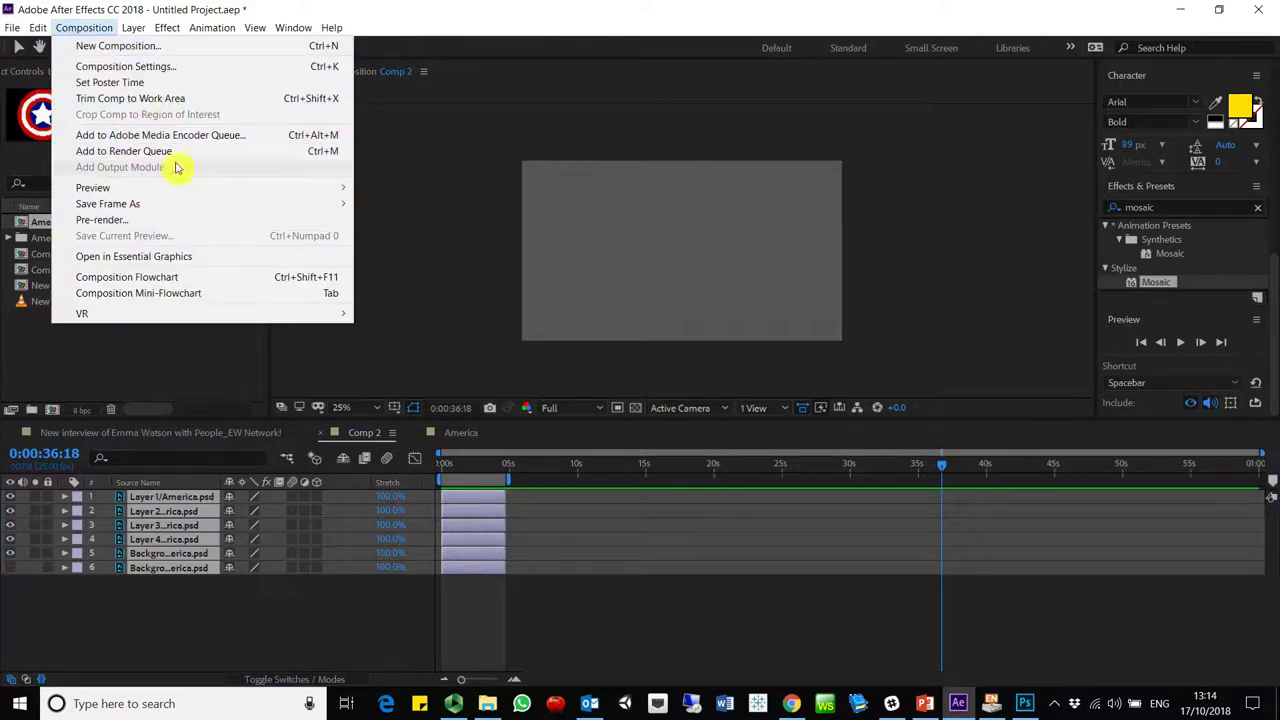
{"action": "left_click", "coordinate": [160, 98]}
{"action": "mouse_move", "coordinate": [810, 465]}
{"action": "left_mouse_down"}
{"action": "mouse_move", "coordinate": [823, 486]}
{"action": "mouse_move", "coordinate": [497, 447]}
{"action": "left_mouse_up"}
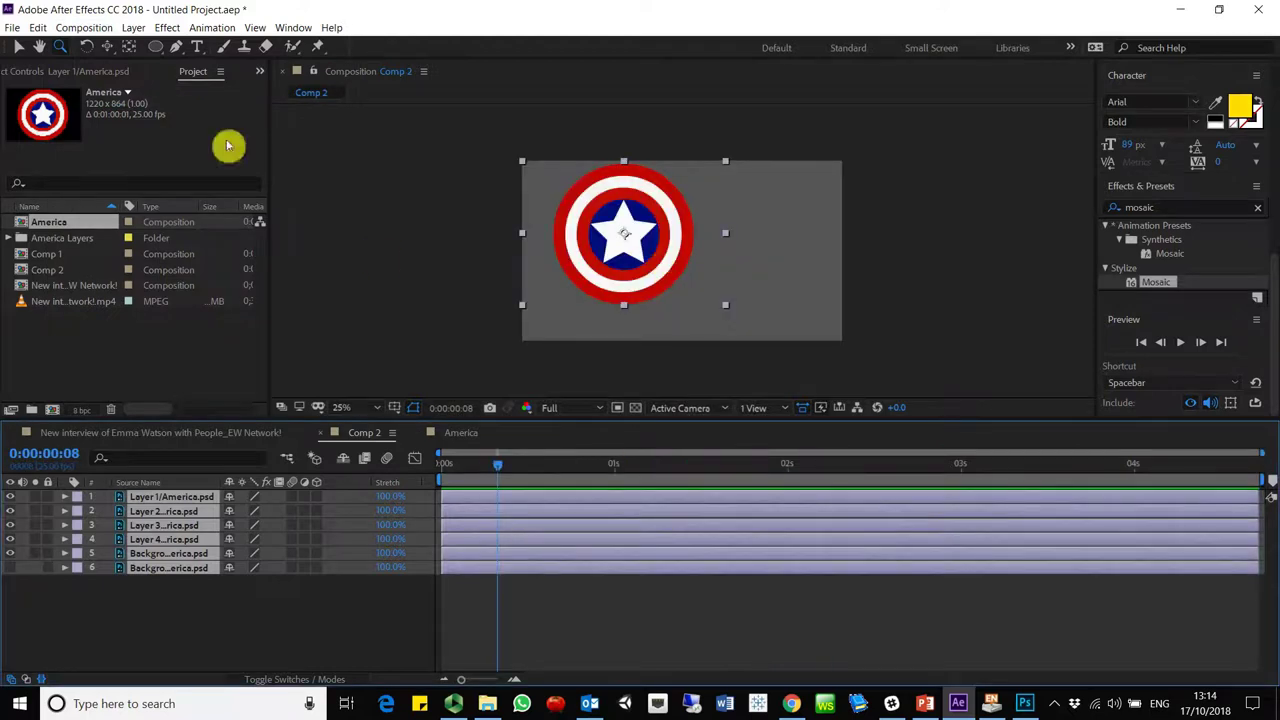
Move the whole shield to the centre of the Comp 2 frame, undoing a stray ring move.
{"action": "left_click", "coordinate": [20, 47]}
{"action": "mouse_move", "coordinate": [654, 251]}
{"action": "left_mouse_down"}
{"action": "mouse_move", "coordinate": [648, 287]}
{"action": "mouse_move", "coordinate": [571, 294]}
{"action": "mouse_move", "coordinate": [714, 294]}
{"action": "mouse_move", "coordinate": [700, 300]}
{"action": "left_mouse_up"}
{"action": "left_click", "coordinate": [734, 611]}
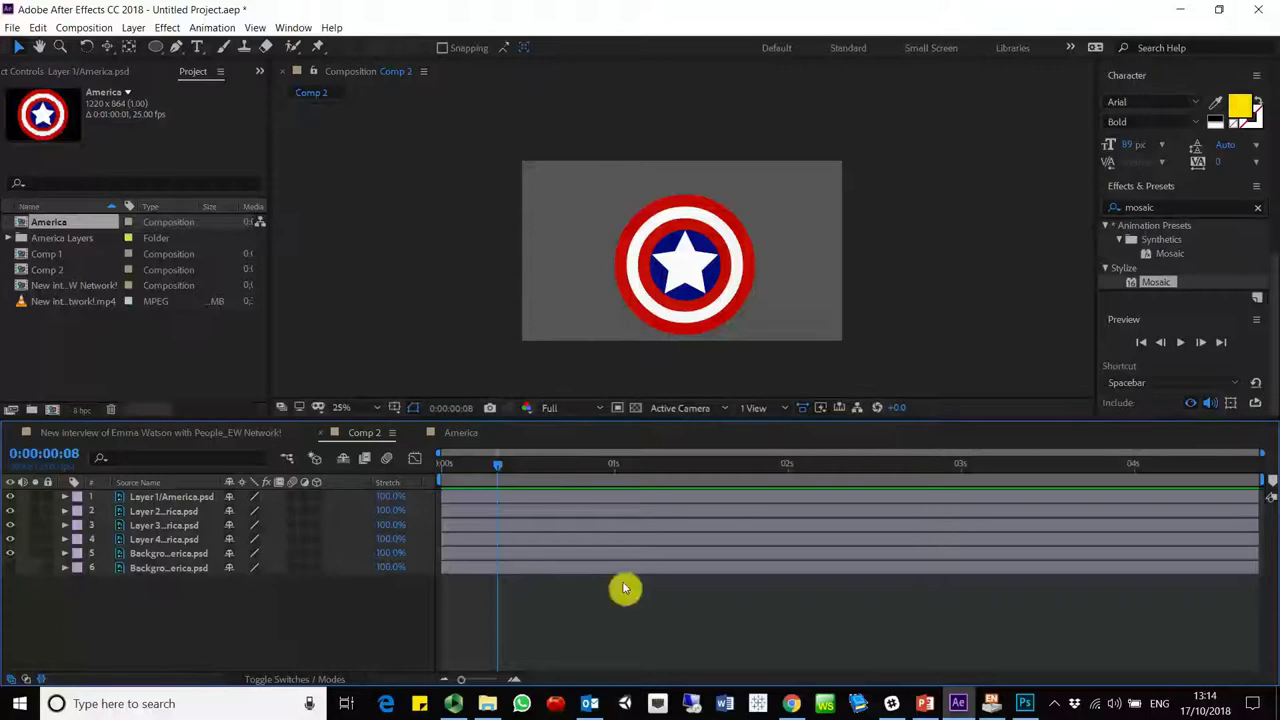
{"action": "left_click", "coordinate": [458, 509]}
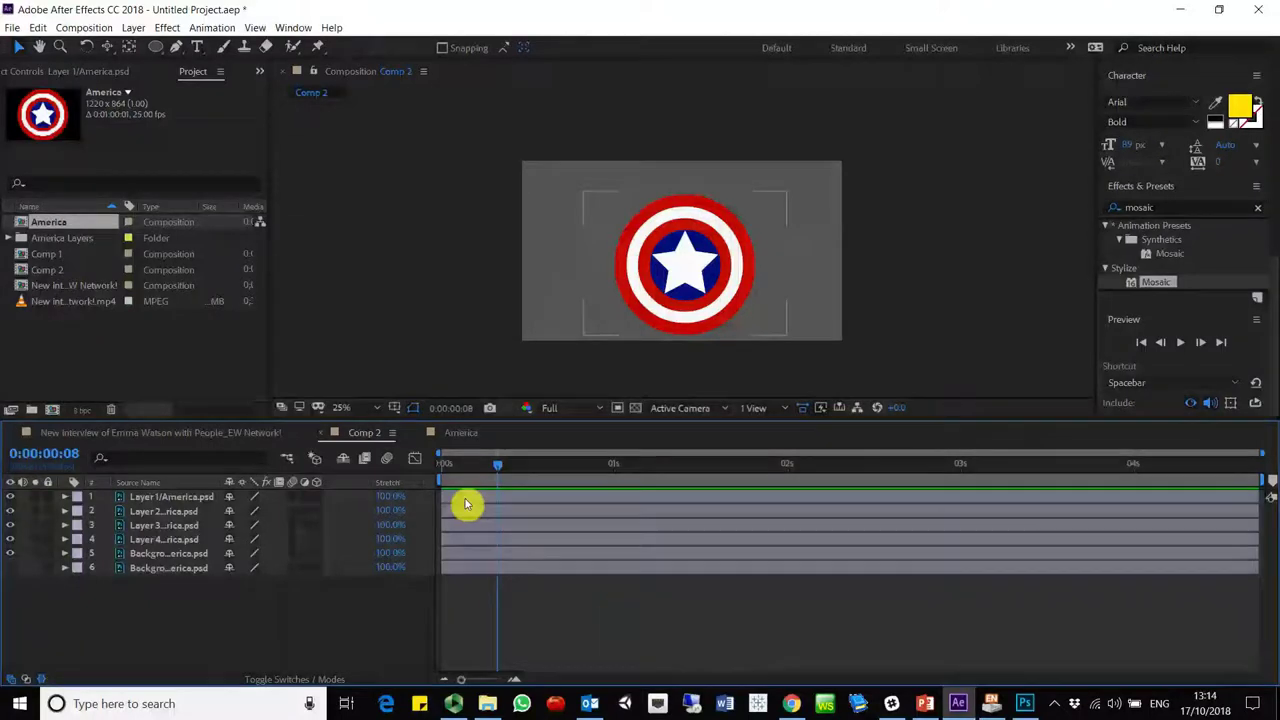
{"action": "left_click_drag", "start_coordinate": [677, 311], "coordinate": [664, 293]}
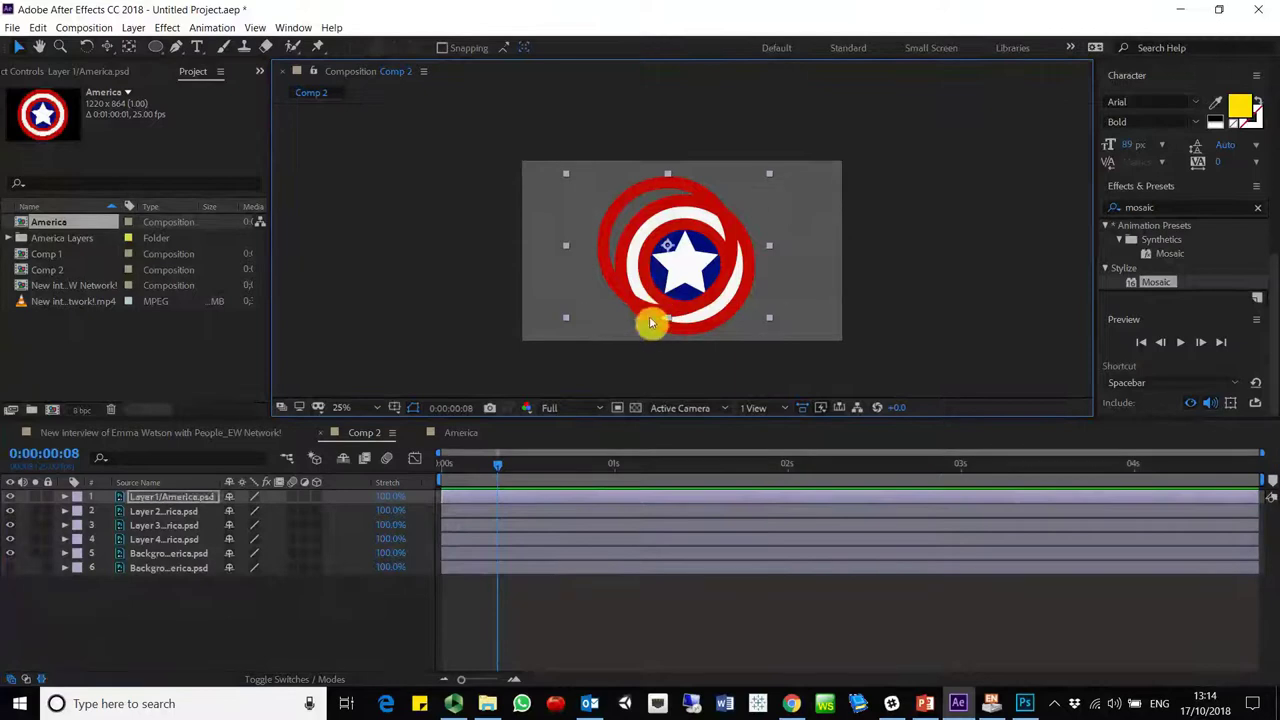
{"action": "key", "text": "ctrl+z"}
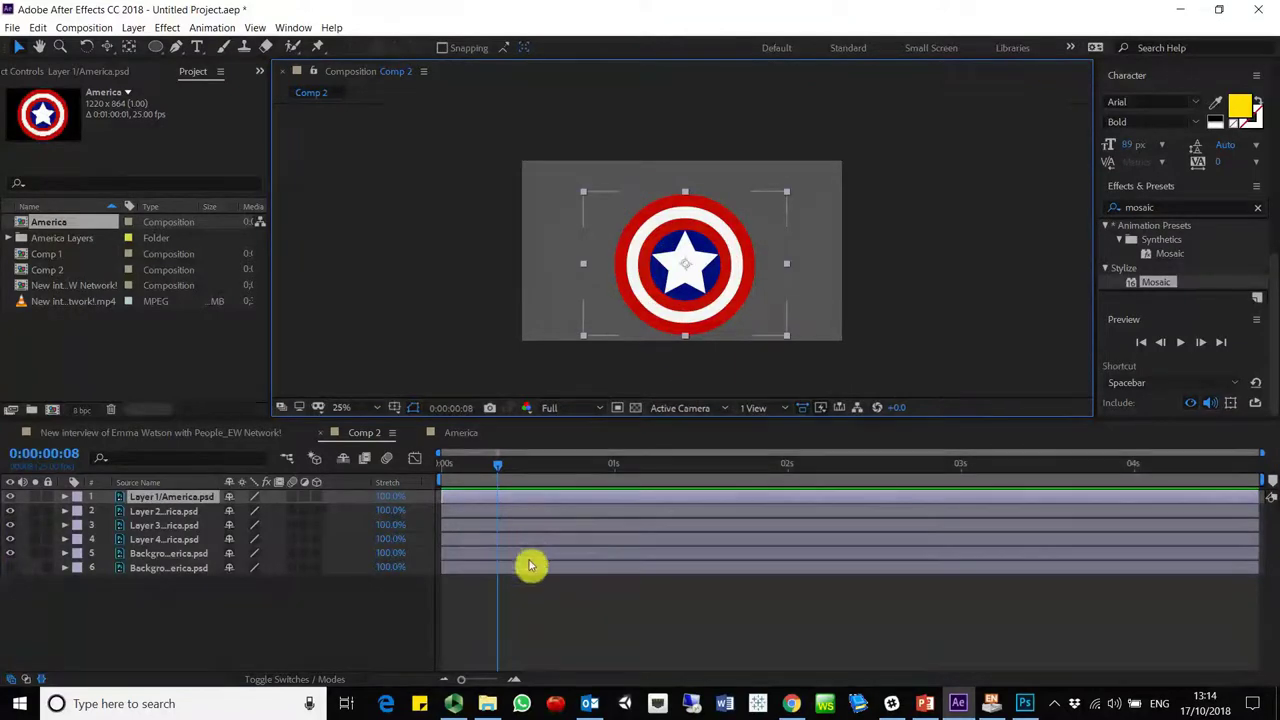
{"action": "key", "text": "ctrl+a"}
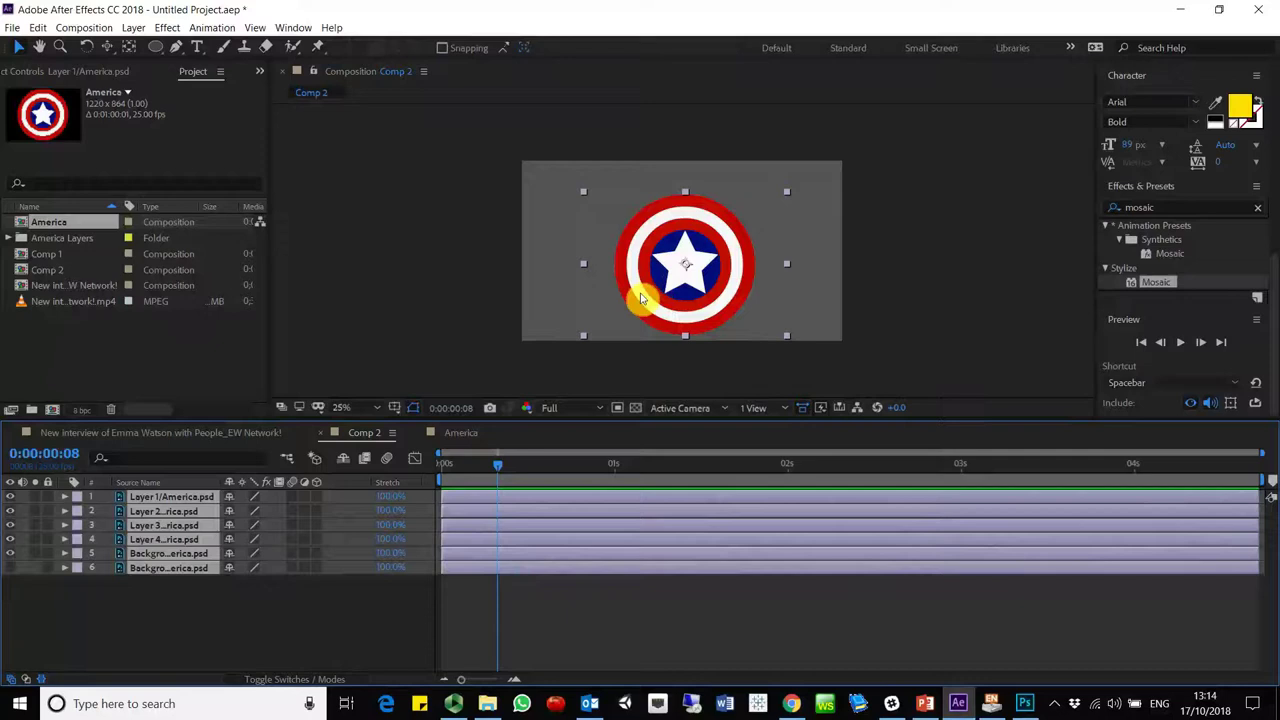
{"action": "left_click_drag", "start_coordinate": [640, 298], "coordinate": [634, 286]}
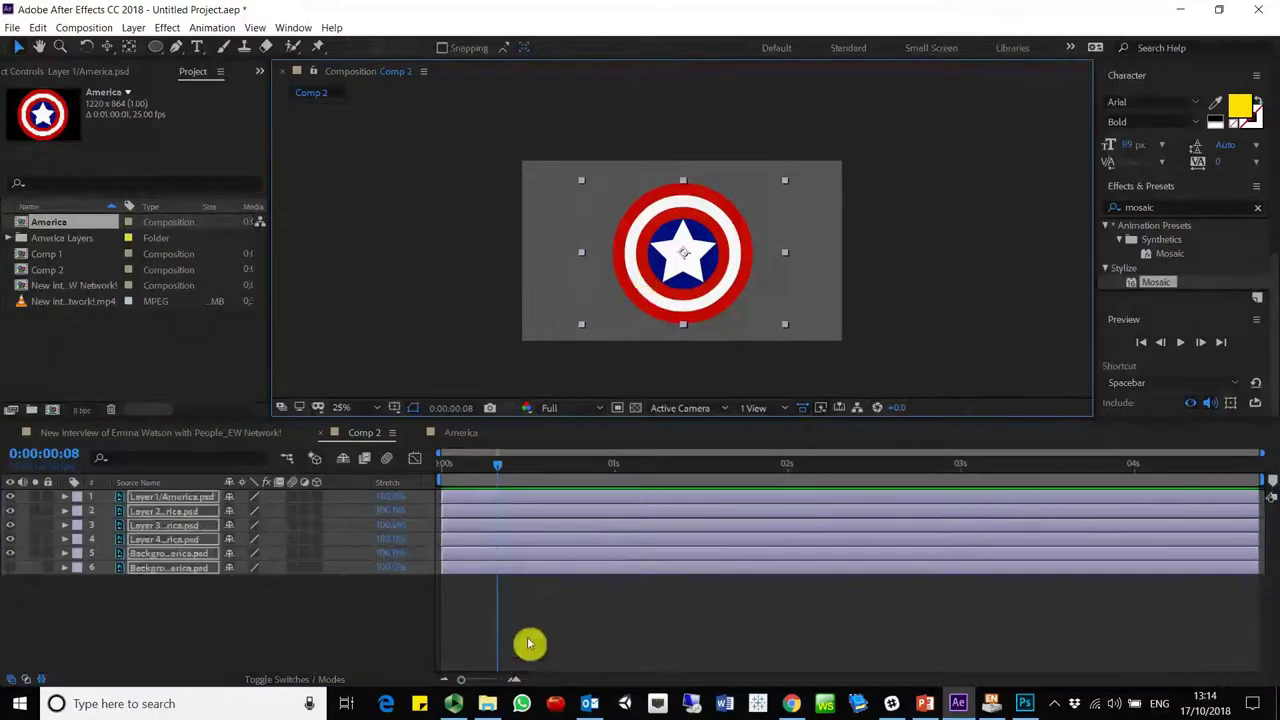
Check the contents of layer 5, the background copy, and Layer 4 by selecting them and toggling visibility.
{"action": "left_click", "coordinate": [145, 553]}
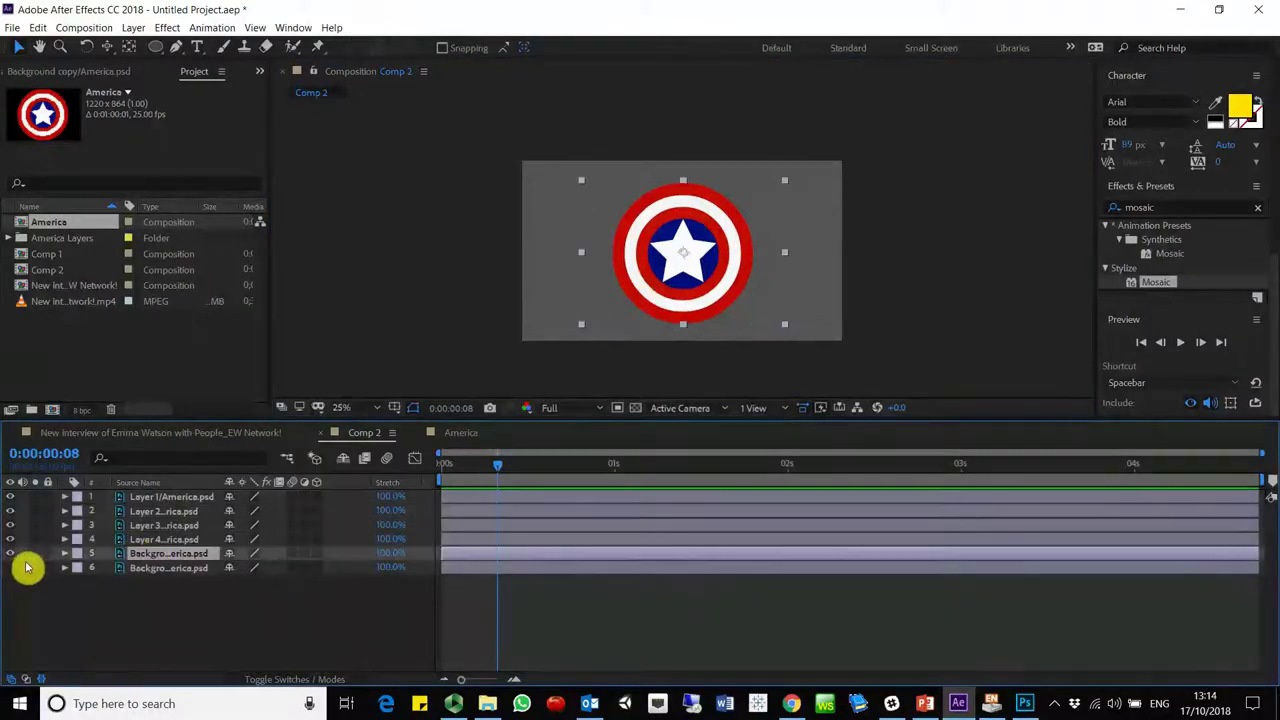
{"action": "left_click", "coordinate": [10, 553]}
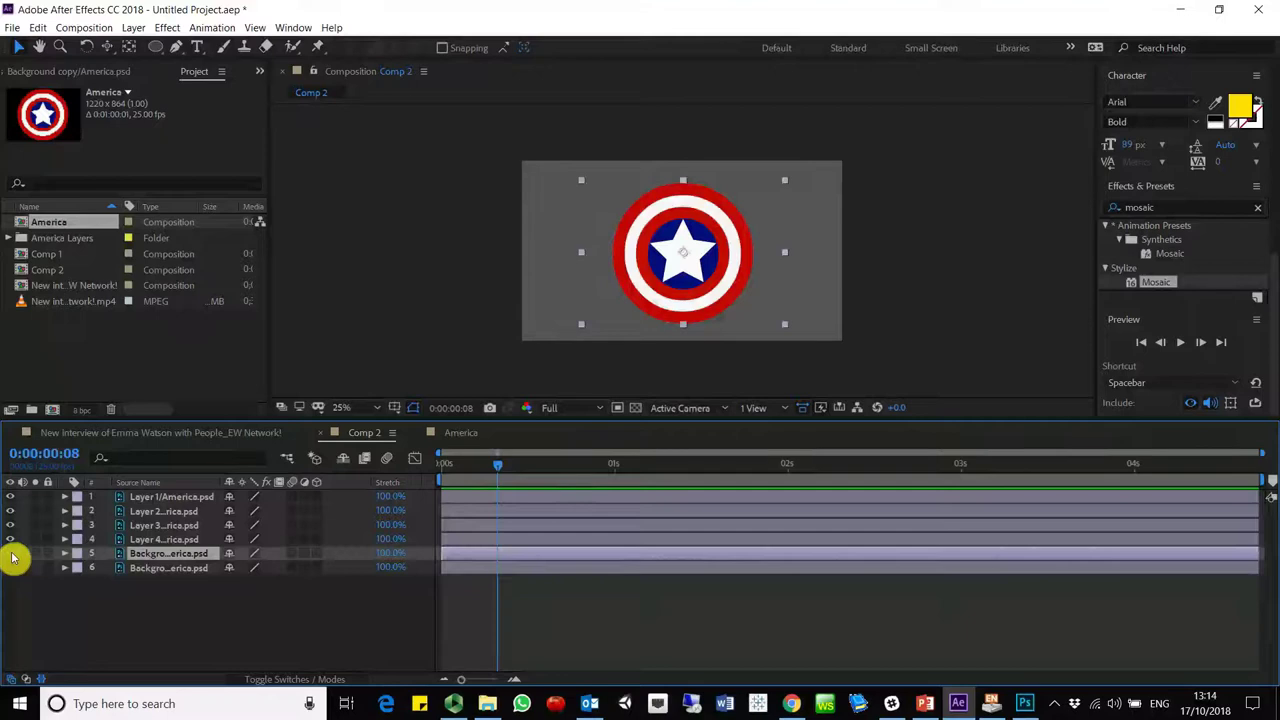
{"action": "left_click", "coordinate": [193, 541]}
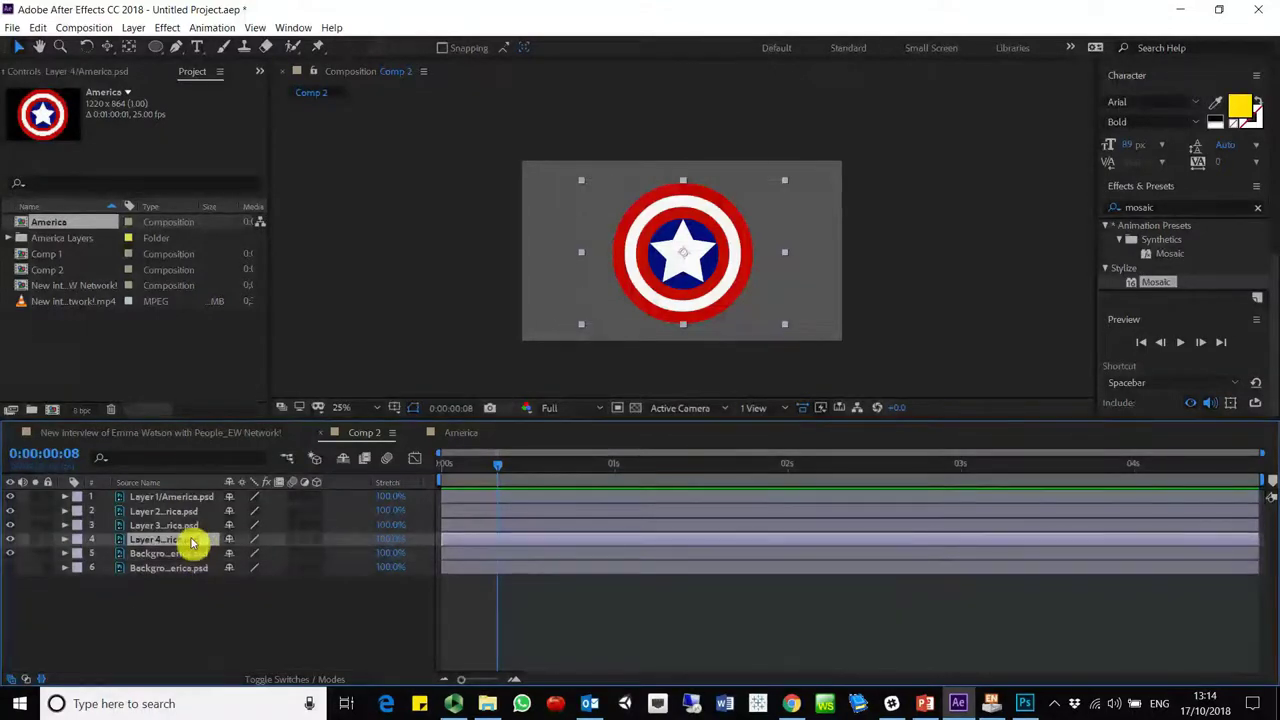
{"action": "left_click", "coordinate": [152, 556]}
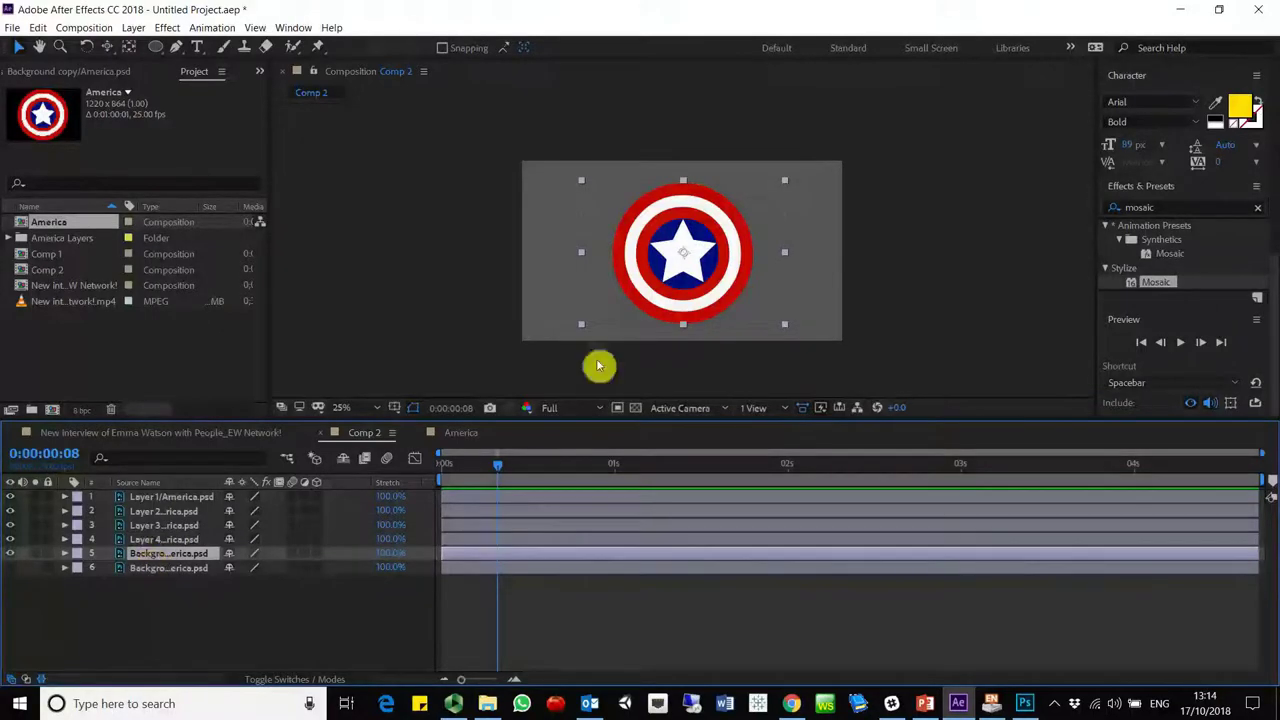
{"action": "left_click", "coordinate": [152, 541]}
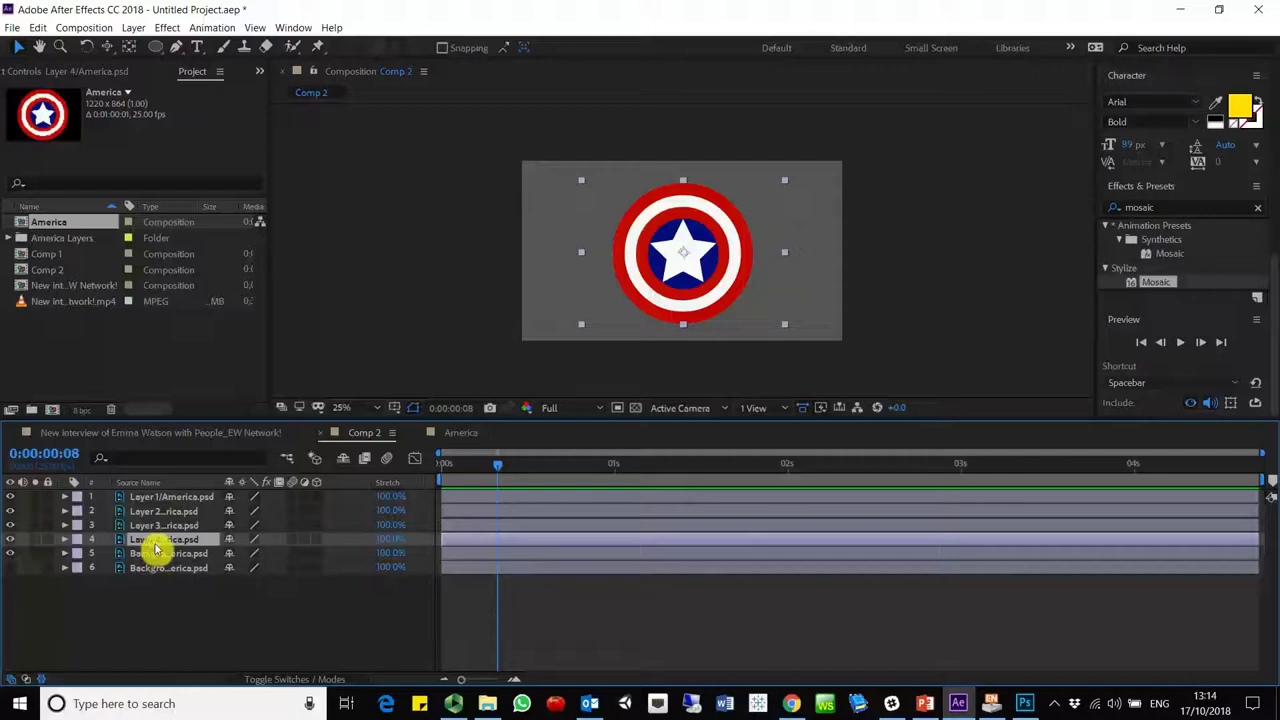
Toggle layer visibility to inspect each ring and reorder Layers 3 and 4.
{"action": "left_click", "coordinate": [10, 553]}
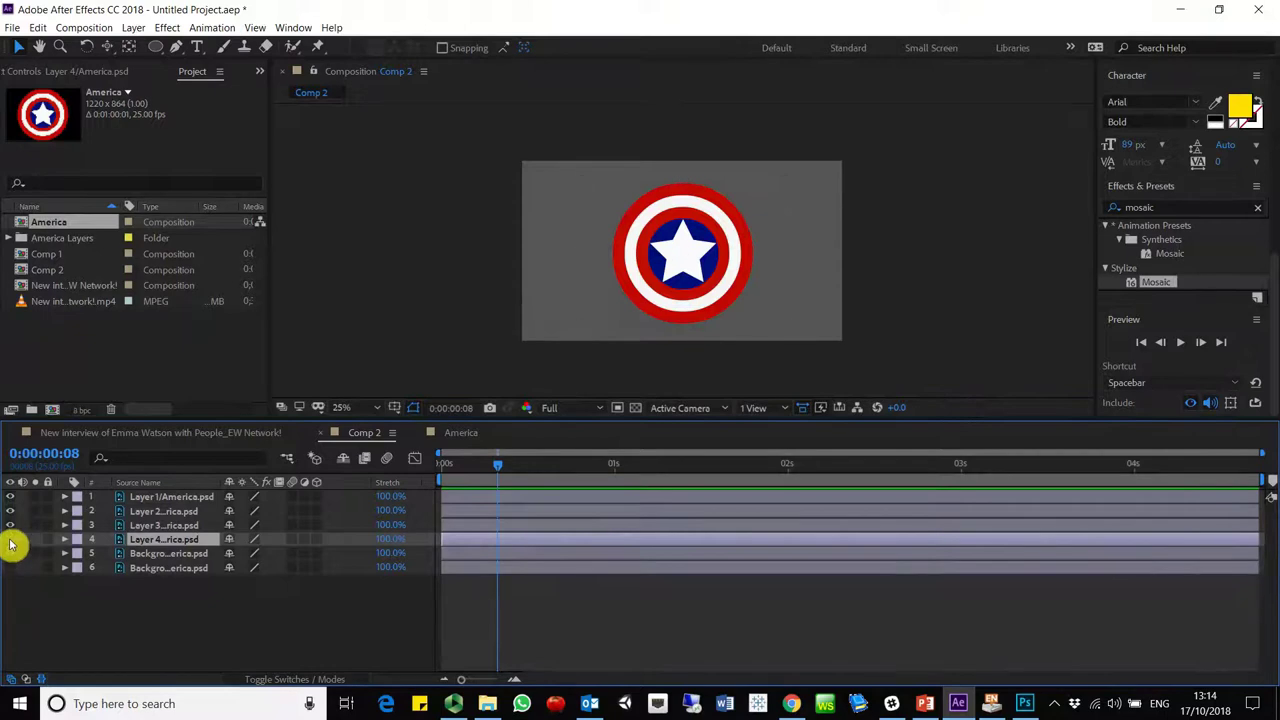
{"action": "left_click", "coordinate": [10, 553]}
{"action": "left_click", "coordinate": [152, 550]}
{"action": "left_click_drag", "start_coordinate": [165, 555], "coordinate": [163, 563]}
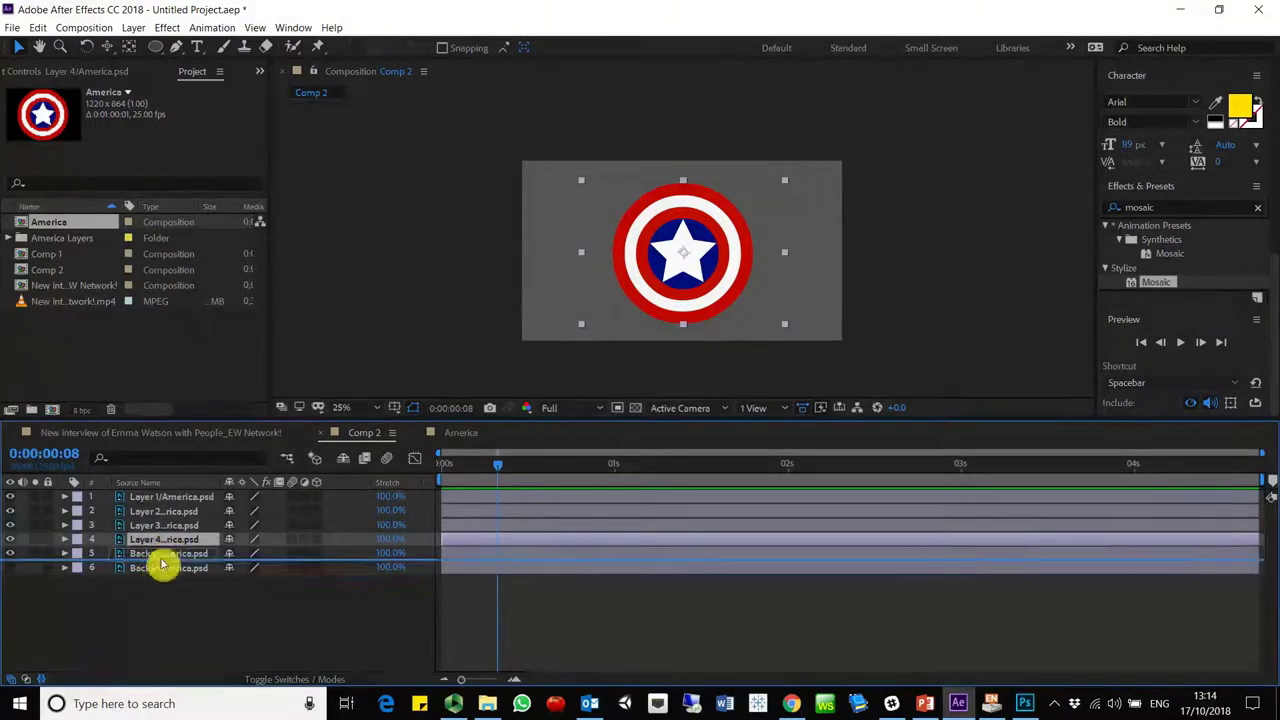
{"action": "left_click", "coordinate": [10, 552]}
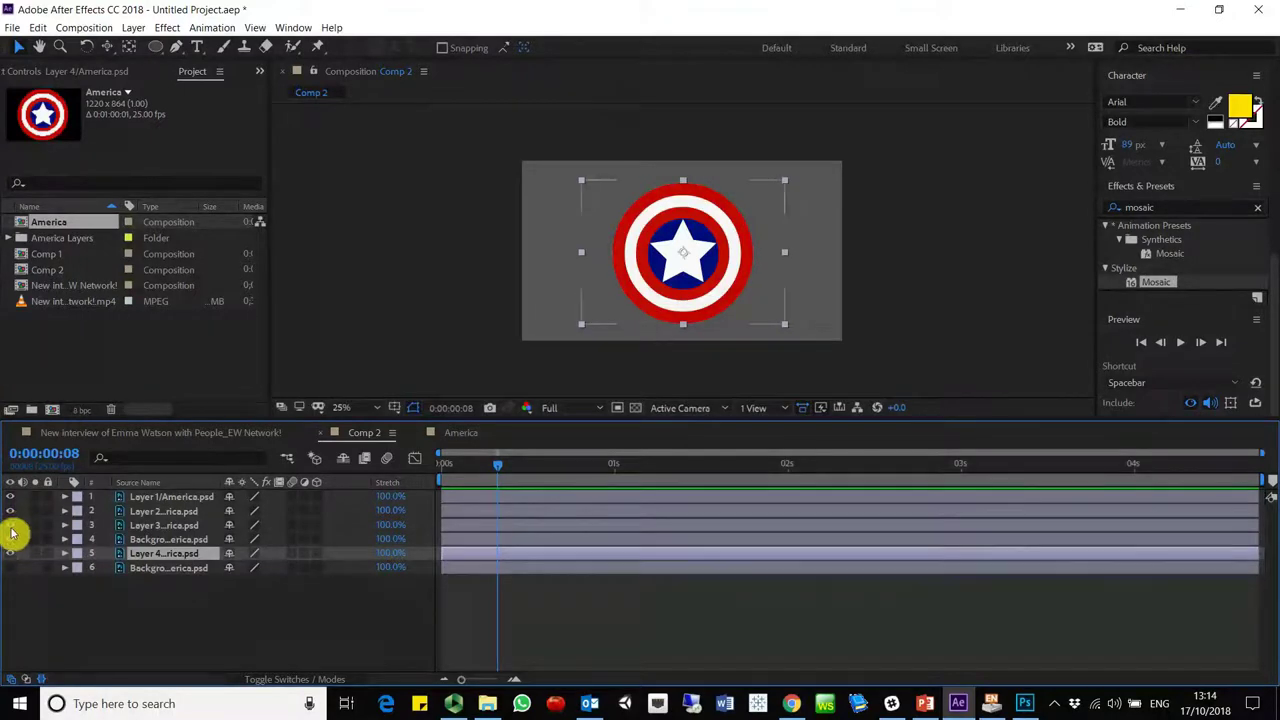
{"action": "left_click", "coordinate": [124, 527]}
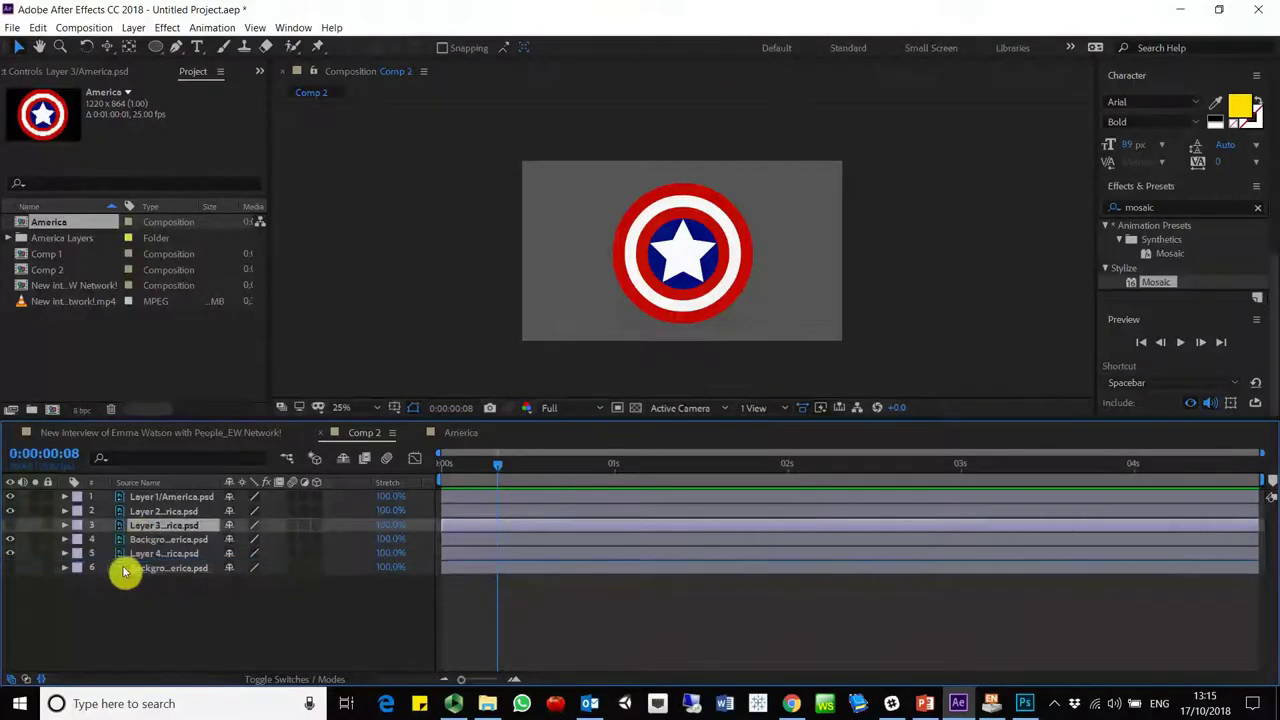
{"action": "left_click_drag", "start_coordinate": [128, 532], "coordinate": [126, 566]}
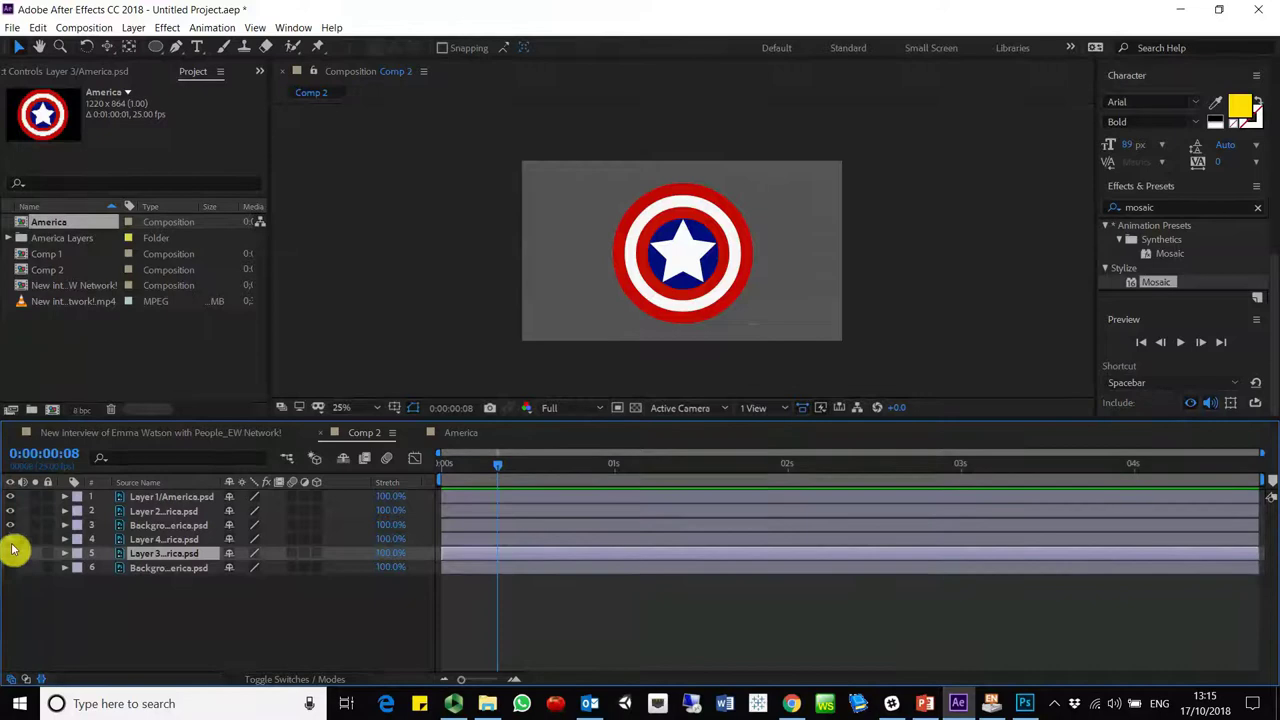
{"action": "left_click", "coordinate": [10, 525]}
{"action": "left_click_drag", "start_coordinate": [160, 525], "coordinate": [183, 584]}
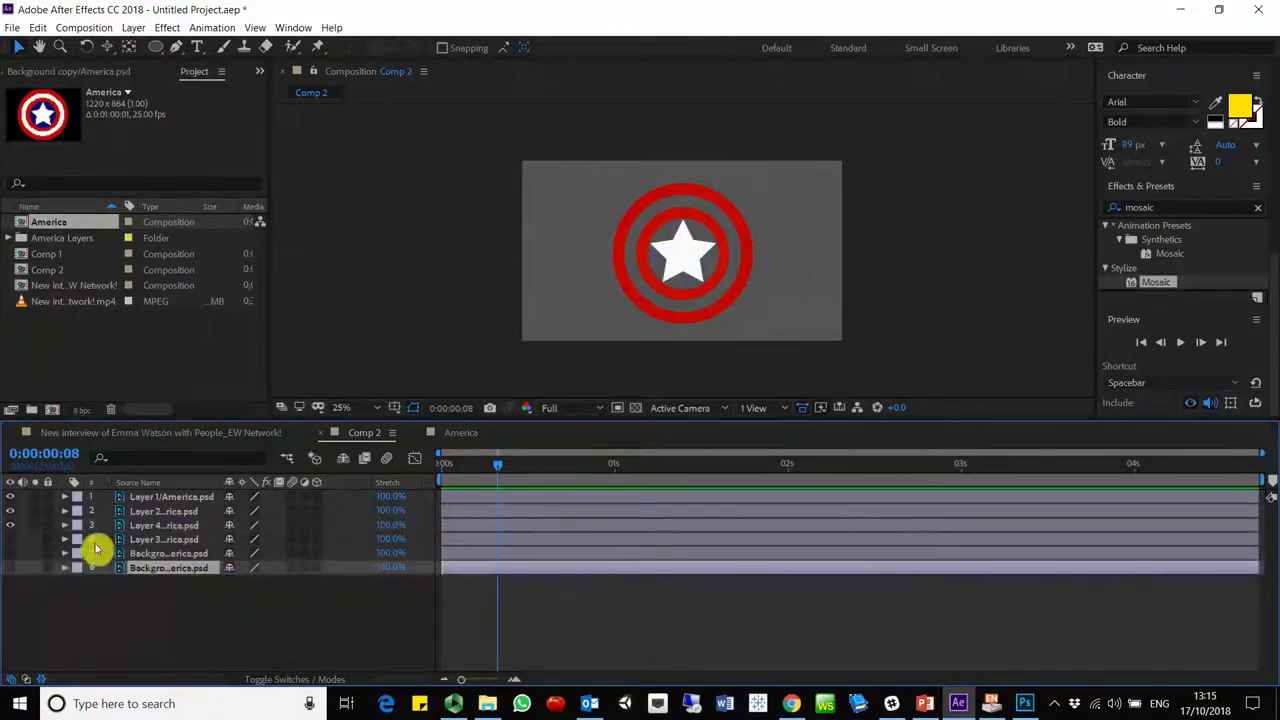
Restore layer visibility and delete the duplicate Background copy layer.
{"action": "left_click", "coordinate": [11, 539]}
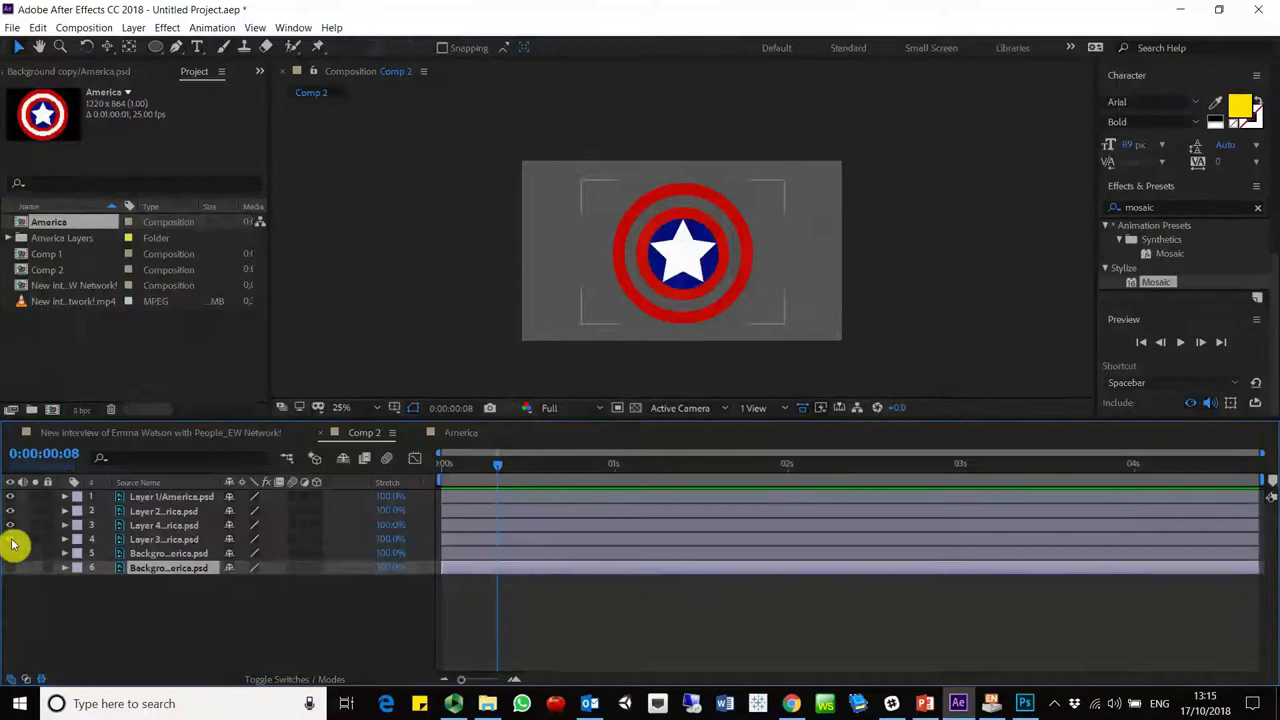
{"action": "left_click", "coordinate": [11, 553]}
{"action": "left_click", "coordinate": [11, 553]}
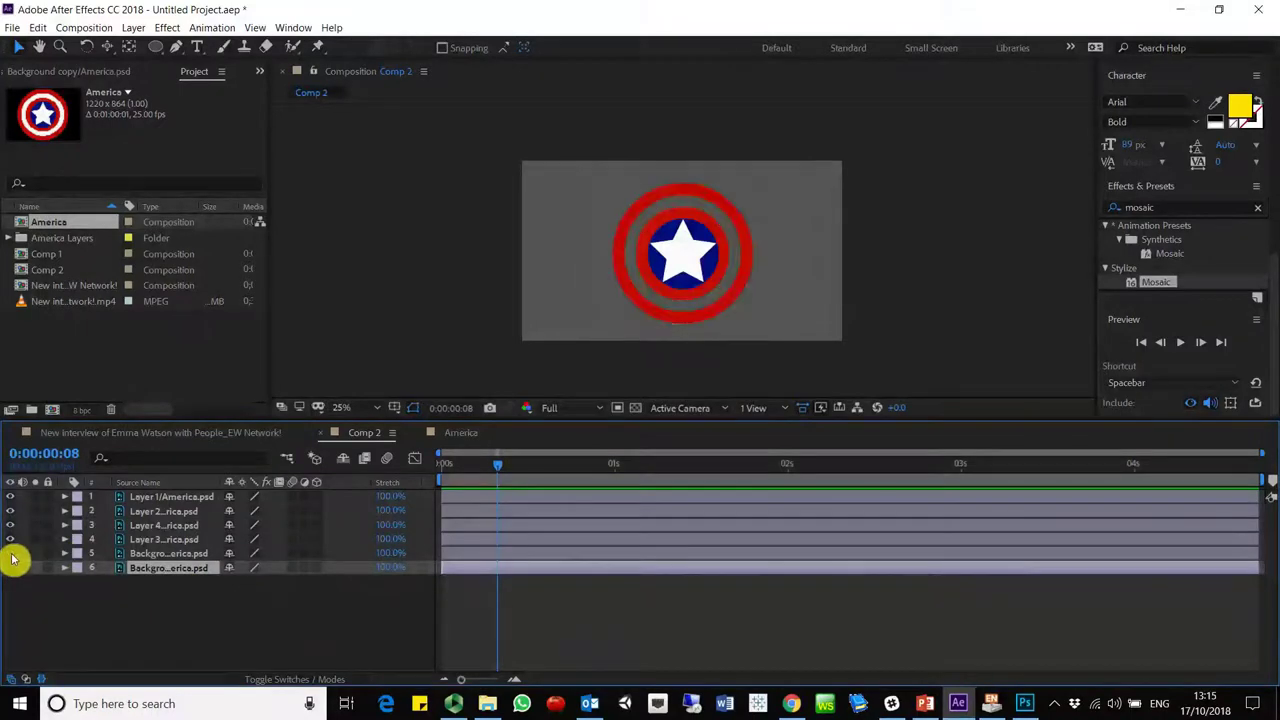
{"action": "left_click", "coordinate": [11, 553]}
{"action": "key", "text": "Delete"}
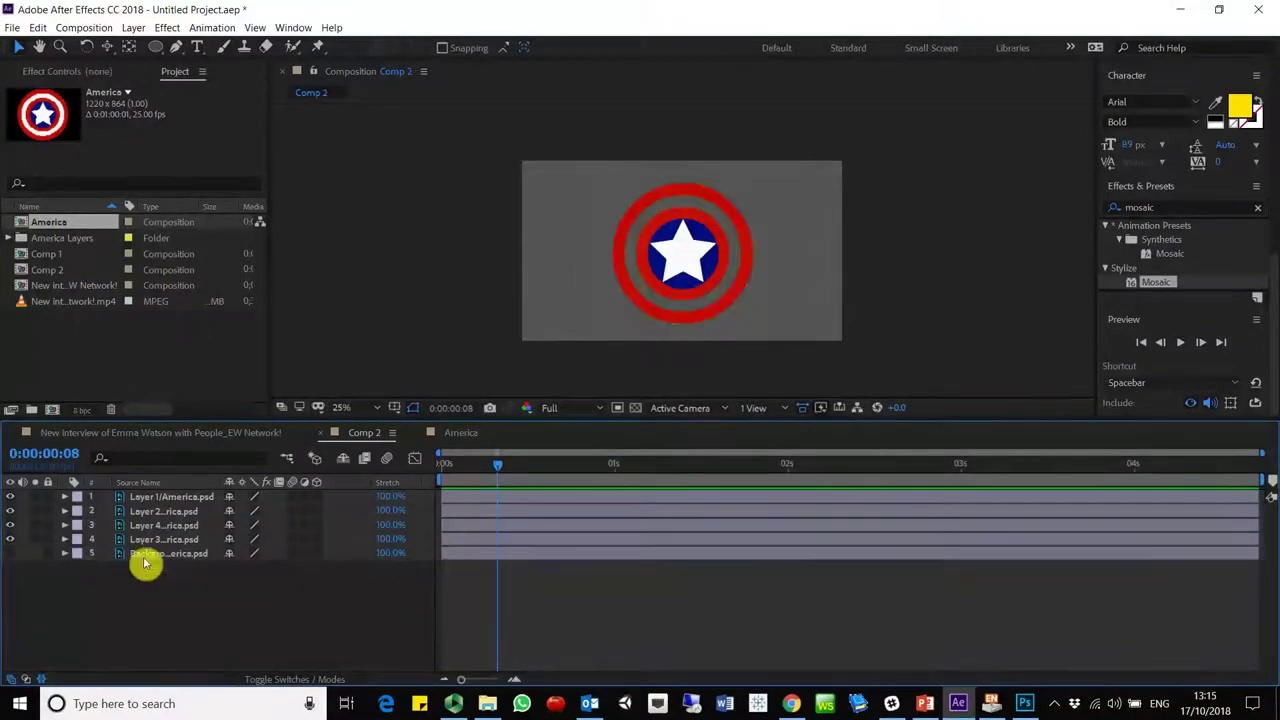
Move the Background layer above Layer 3 with Ctrl+], then deselect all.
{"action": "left_click", "coordinate": [11, 553]}
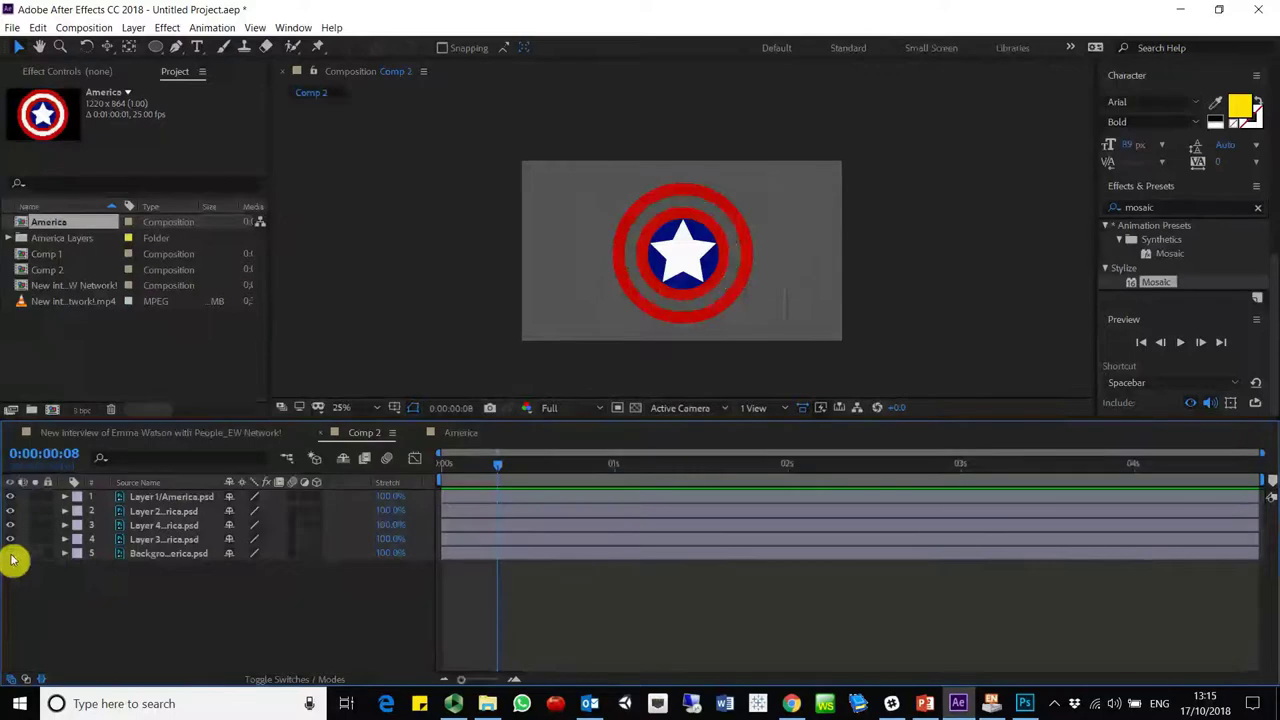
{"action": "left_click", "coordinate": [11, 553]}
{"action": "left_click", "coordinate": [140, 555]}
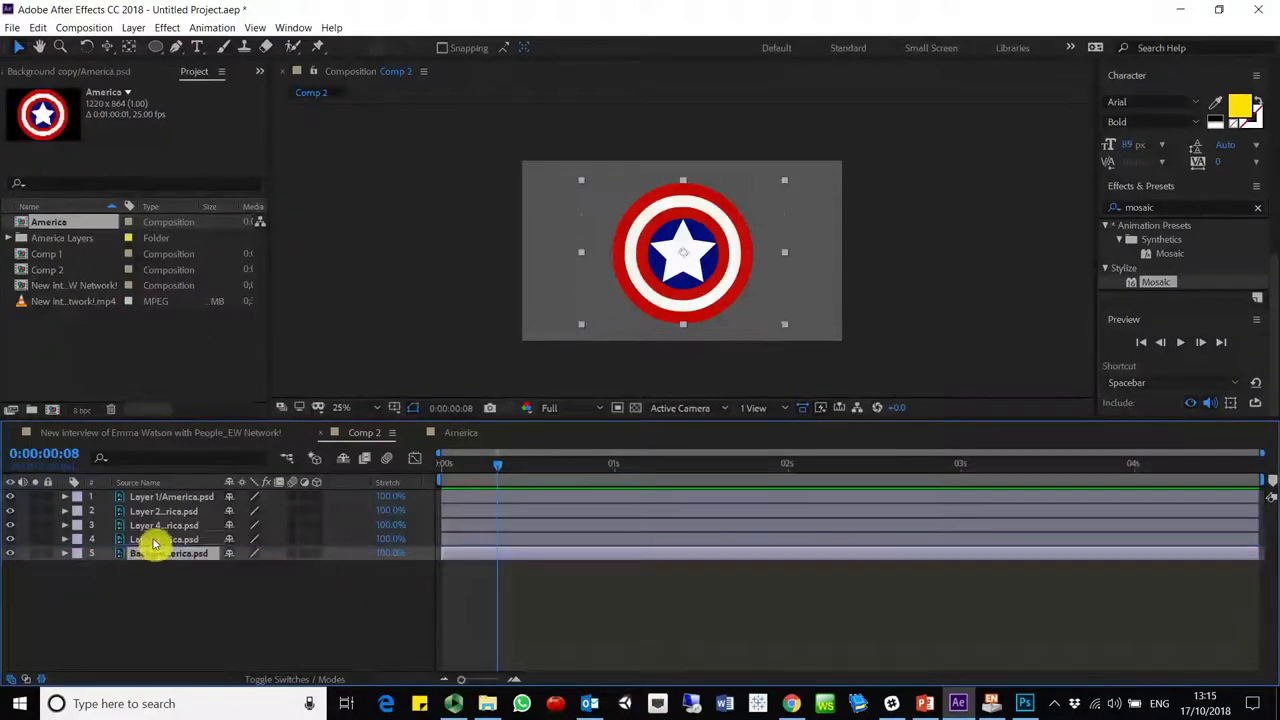
{"action": "key", "text": "ctrl+bracketright"}
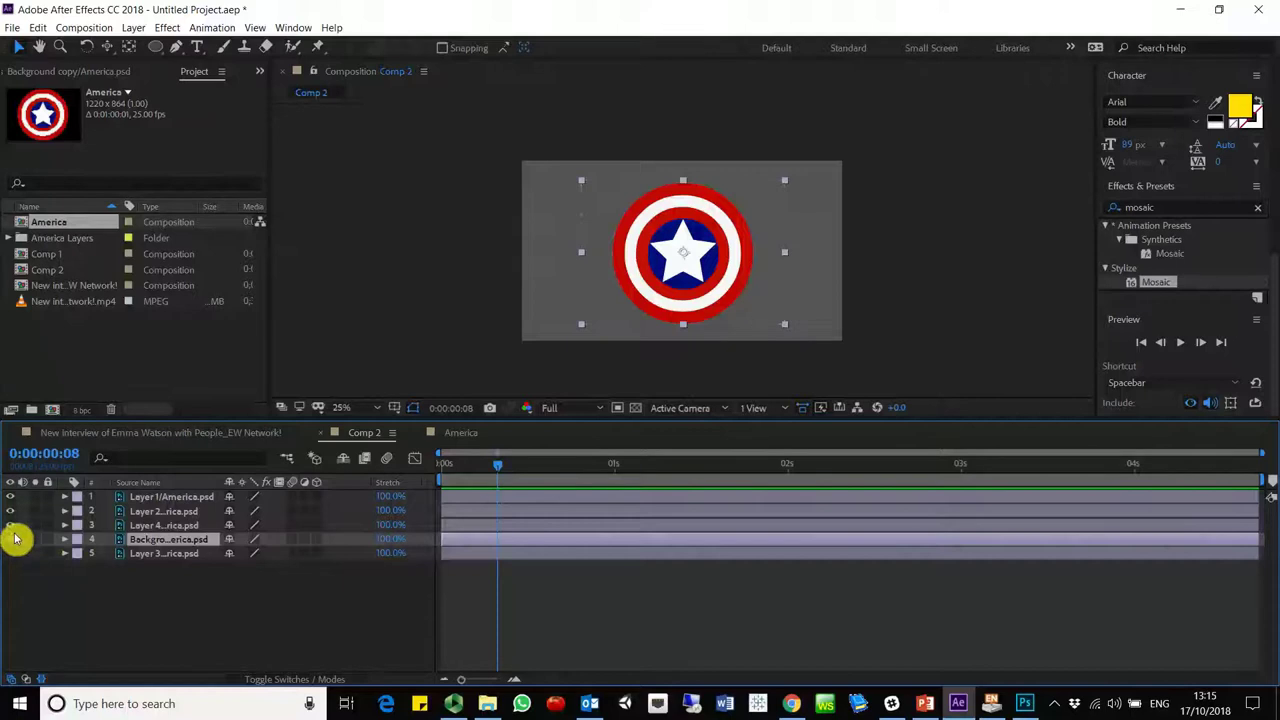
{"action": "key", "text": "ctrl+shift+a"}
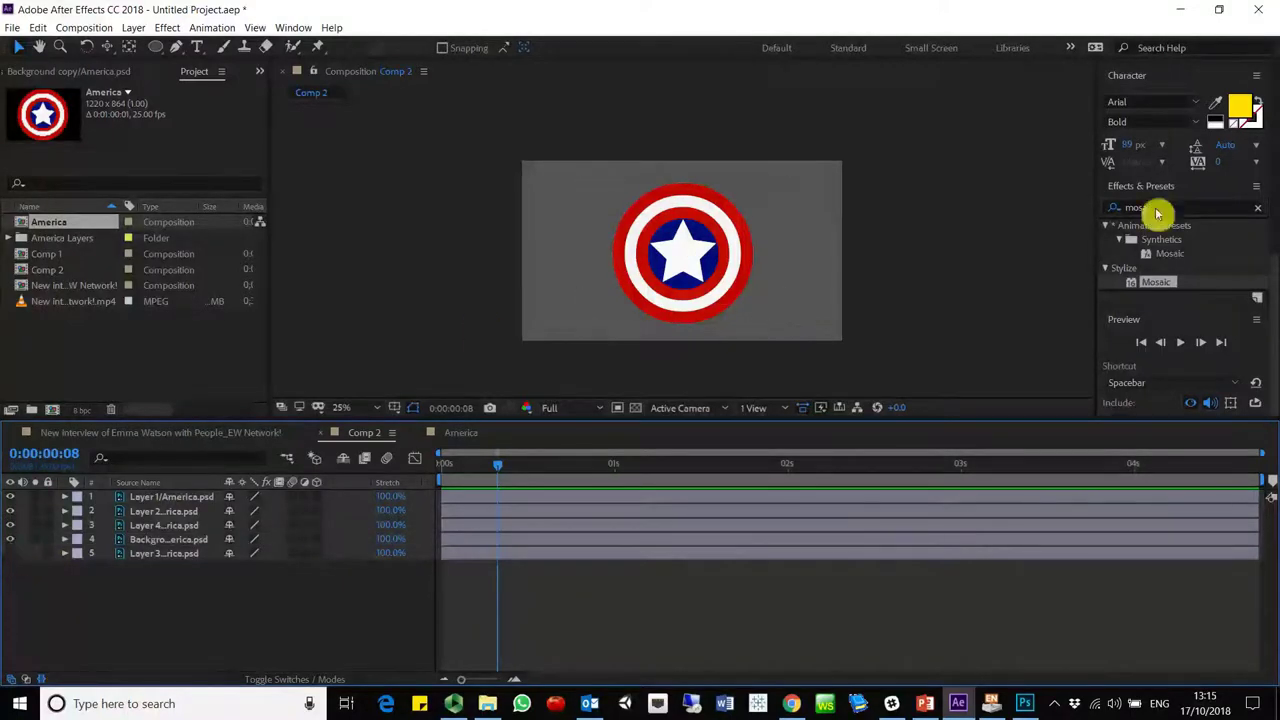
Stagger in-points: Background starts near 0.9 s, Layer 3 near 1.8 s; return to zero.
{"action": "left_click", "coordinate": [447, 542]}
{"action": "left_click_drag", "start_coordinate": [447, 542], "coordinate": [594, 541]}
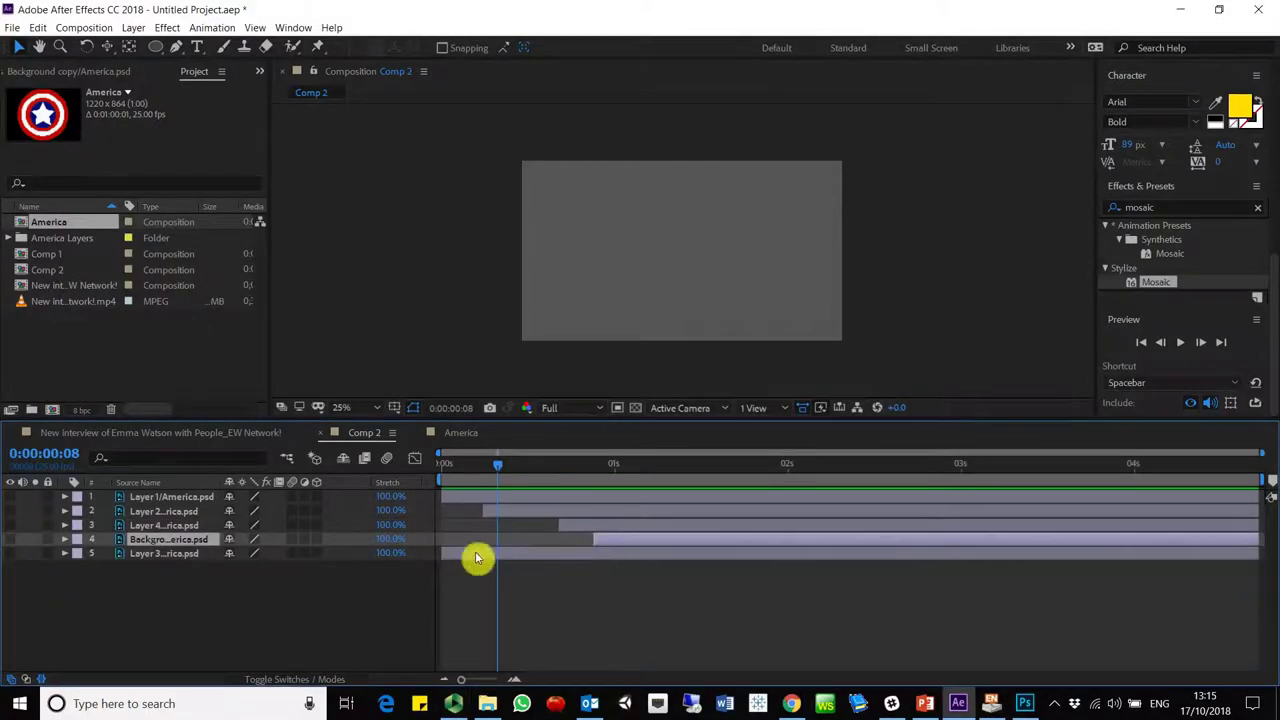
{"action": "left_click_drag", "start_coordinate": [442, 556], "coordinate": [745, 558]}
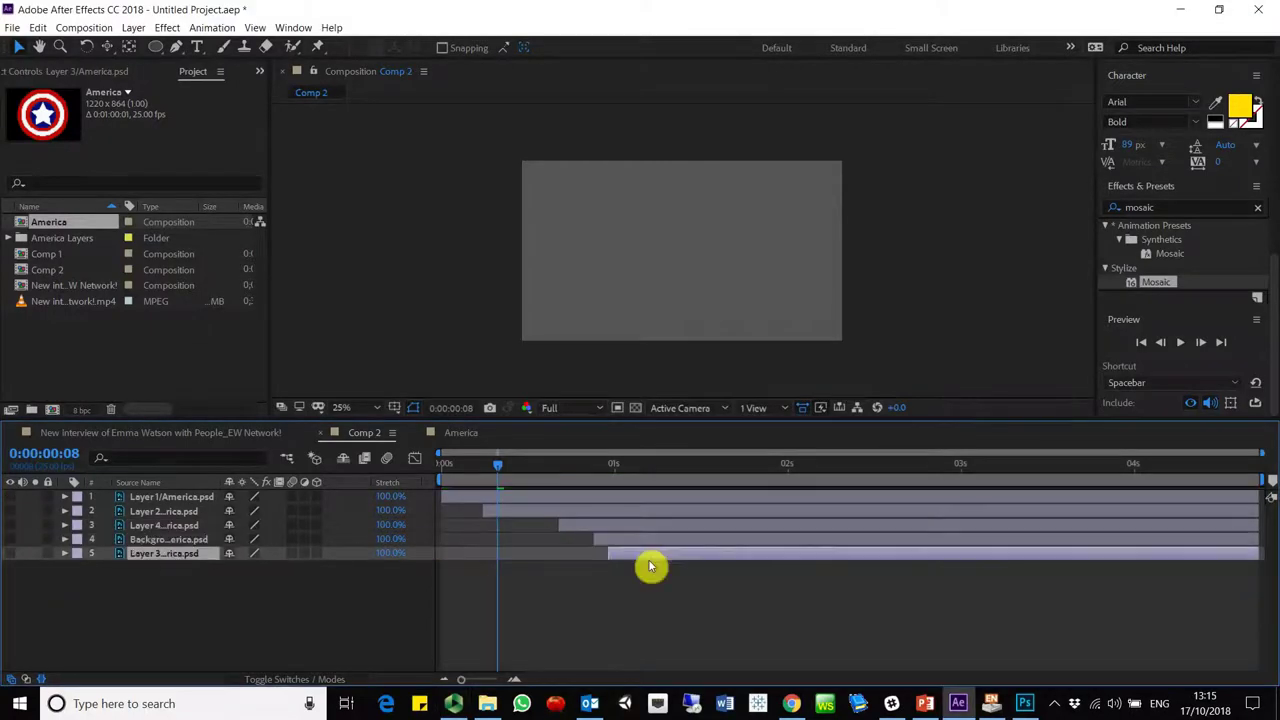
{"action": "left_click", "coordinate": [448, 463]}
{"action": "left_click", "coordinate": [143, 497], "text": "shift"}
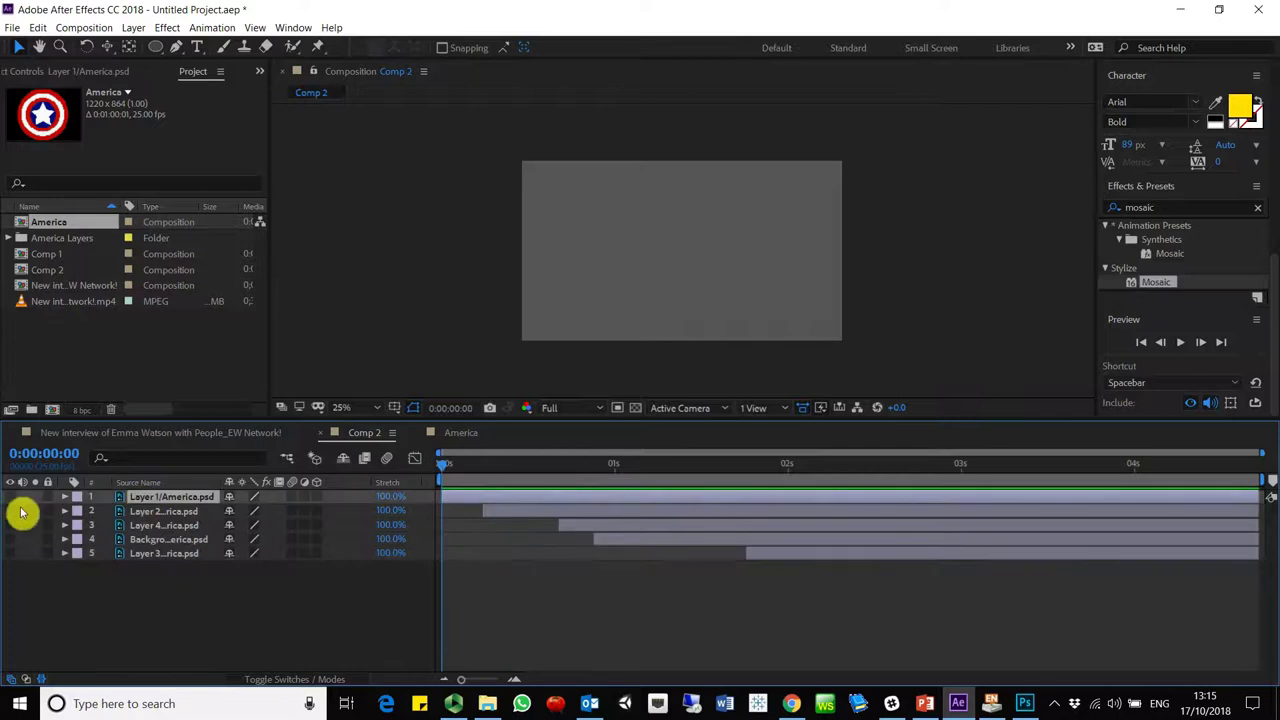
Make all five layers visible again and select Layer 1 alone.
{"action": "key", "text": "ctrl+a"}
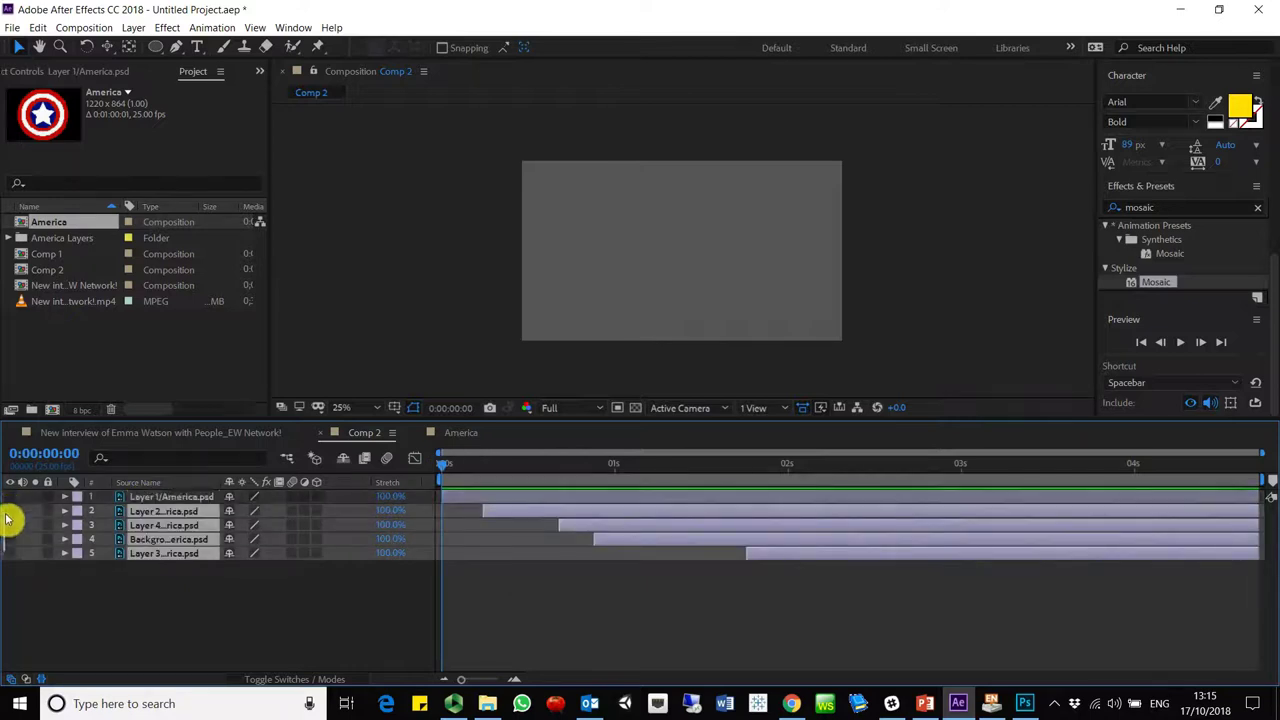
{"action": "left_click_drag", "start_coordinate": [10, 553], "coordinate": [10, 497]}
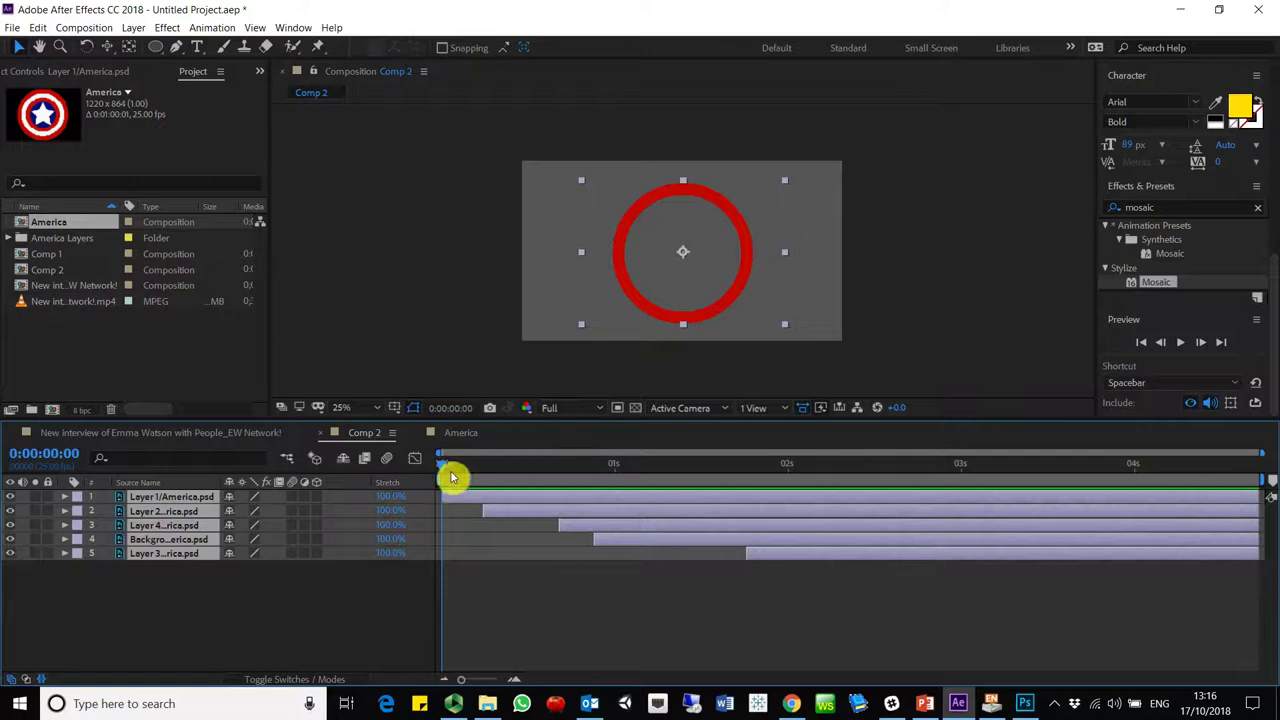
{"action": "mouse_move", "coordinate": [460, 466]}
{"action": "left_mouse_down"}
{"action": "mouse_move", "coordinate": [820, 543]}
{"action": "mouse_move", "coordinate": [403, 523]}
{"action": "mouse_move", "coordinate": [583, 534]}
{"action": "mouse_move", "coordinate": [429, 514]}
{"action": "left_mouse_up"}
{"action": "left_click", "coordinate": [479, 523]}
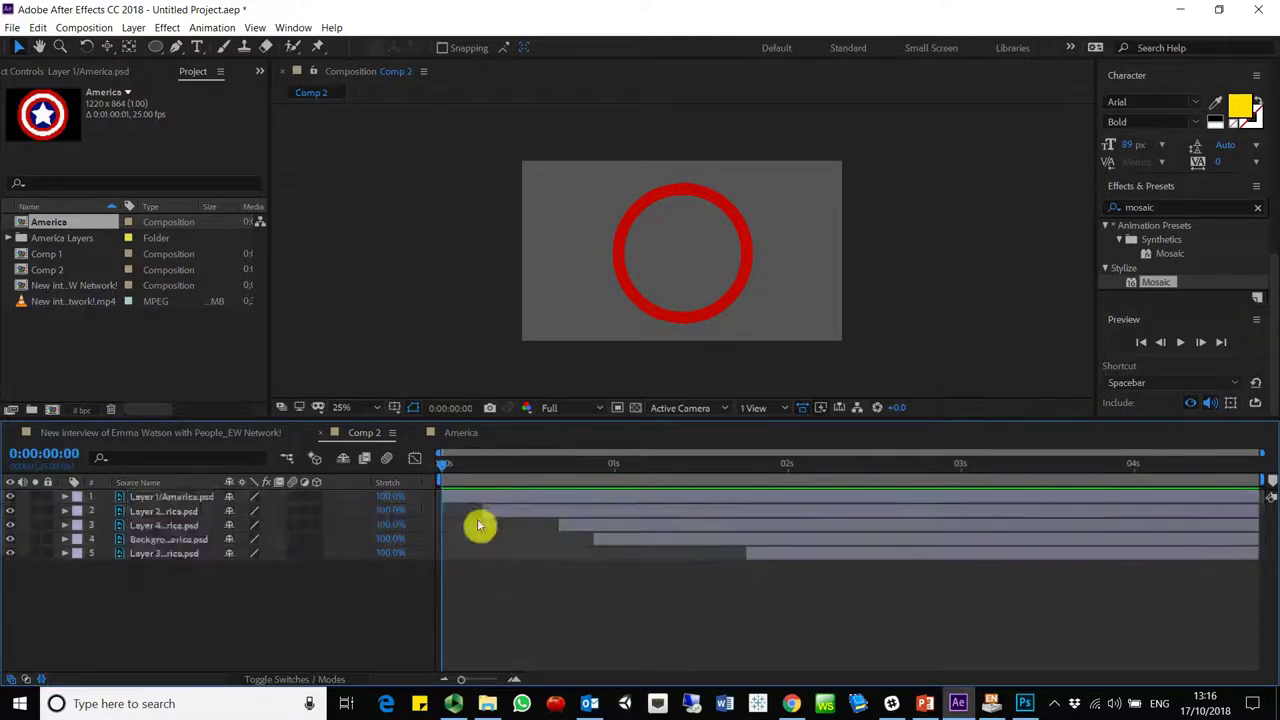
{"action": "left_click", "coordinate": [474, 501]}
{"action": "left_click", "coordinate": [257, 577]}
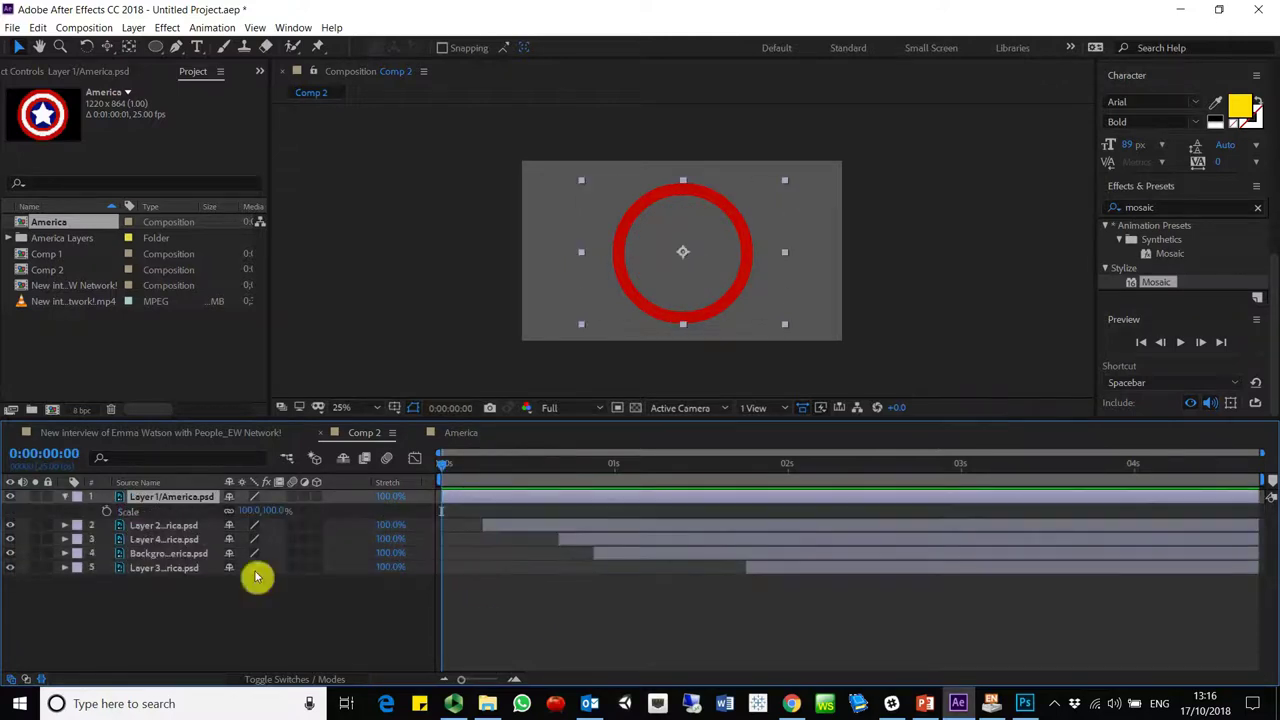
{"action": "left_click", "coordinate": [65, 500]}
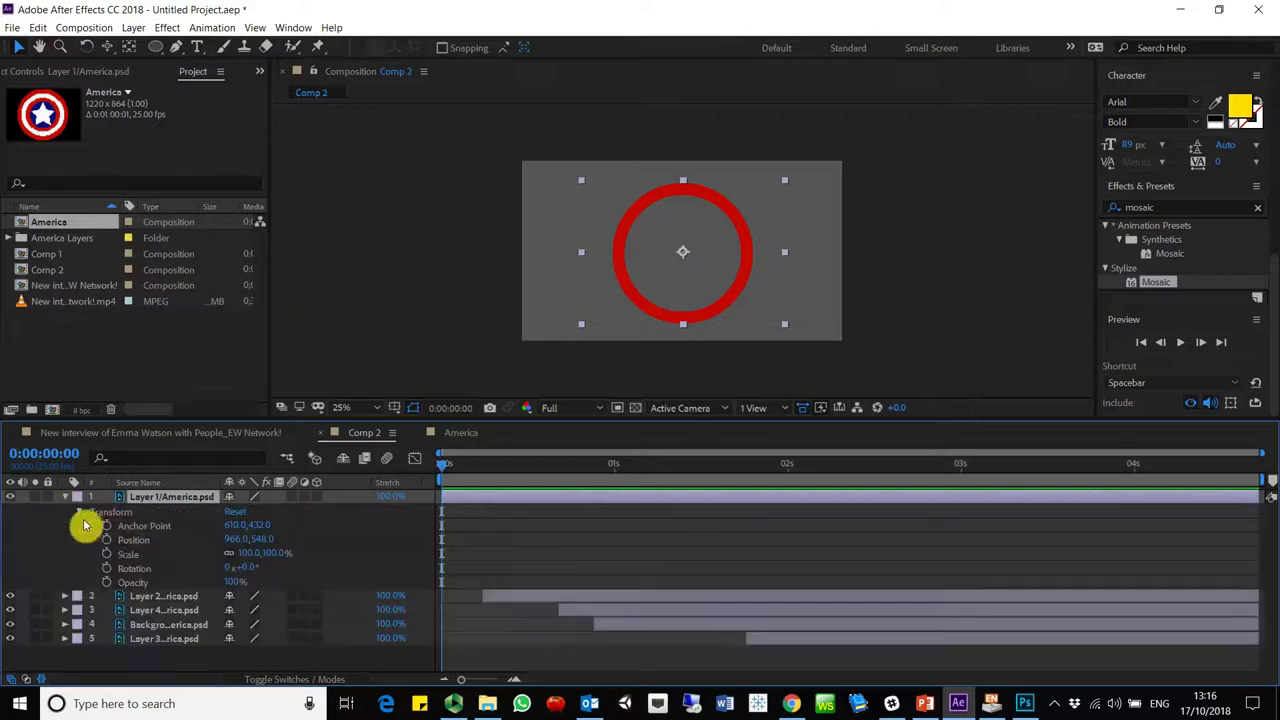
Key Layer 1's Position and Scale at 0:00 and add a Scale keyframe at six frames.
{"action": "left_click", "coordinate": [107, 539]}
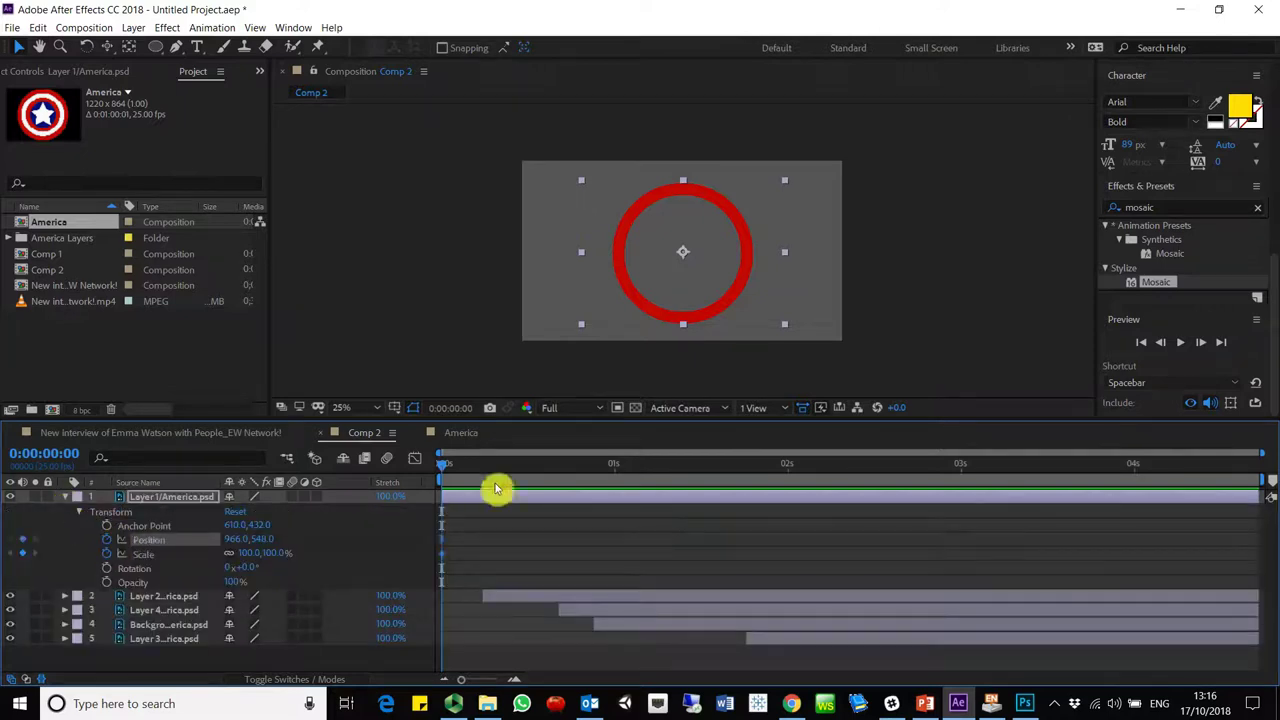
{"action": "left_click_drag", "start_coordinate": [490, 468], "coordinate": [484, 472]}
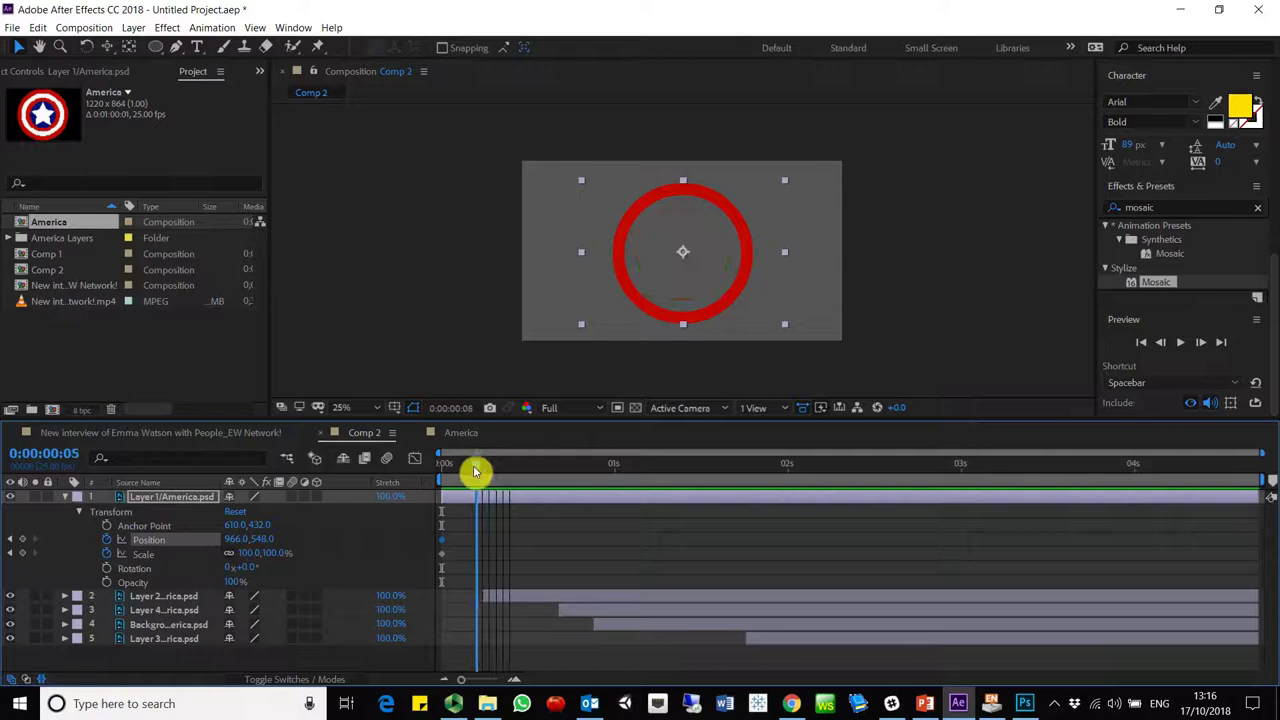
{"action": "left_click", "coordinate": [22, 553]}
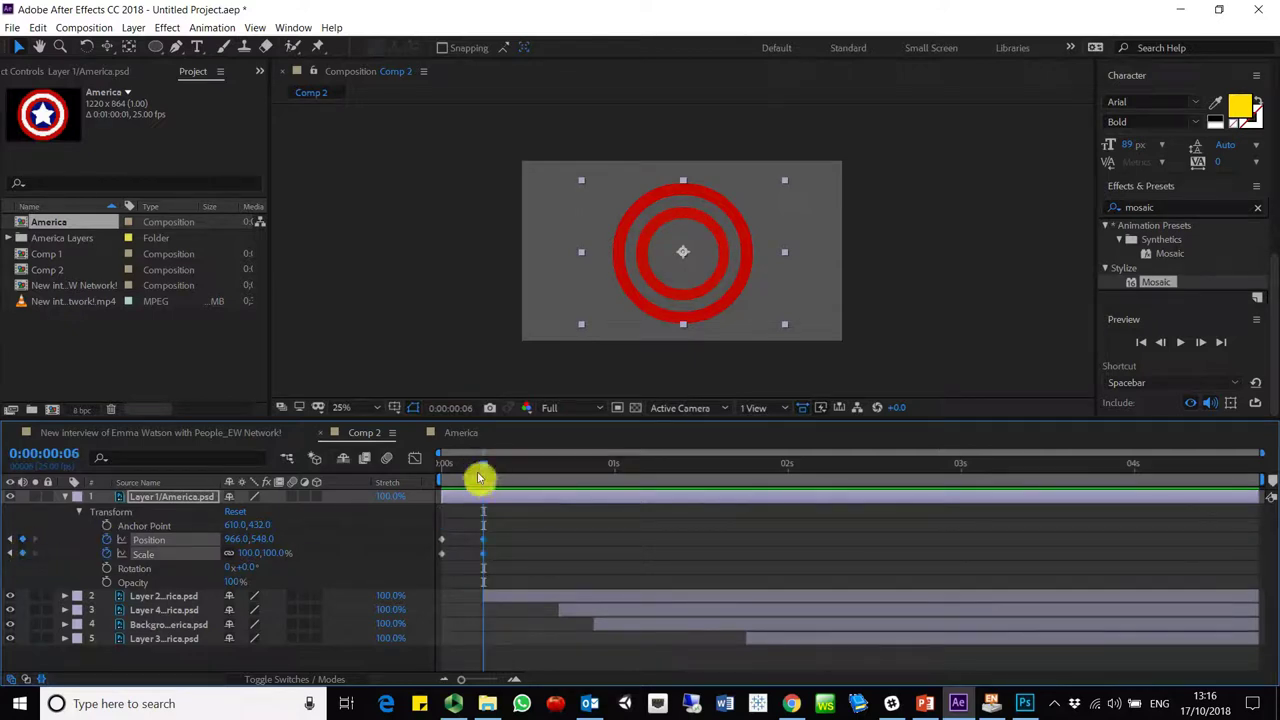
{"action": "left_click_drag", "start_coordinate": [483, 466], "coordinate": [367, 459]}
{"action": "key", "text": "space"}
{"action": "key", "text": "space"}
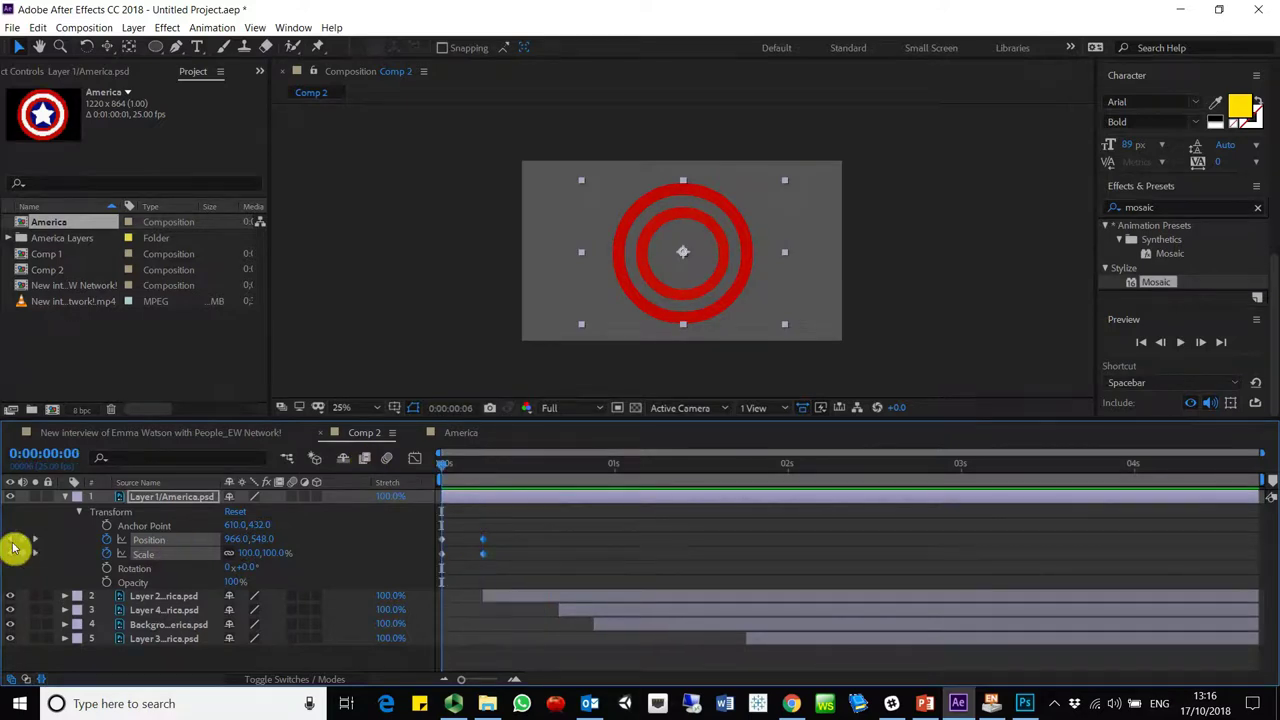
Set Layer 1's starting Scale to 390% and check it at three frames.
{"action": "left_click_drag", "start_coordinate": [266, 552], "coordinate": [517, 586]}
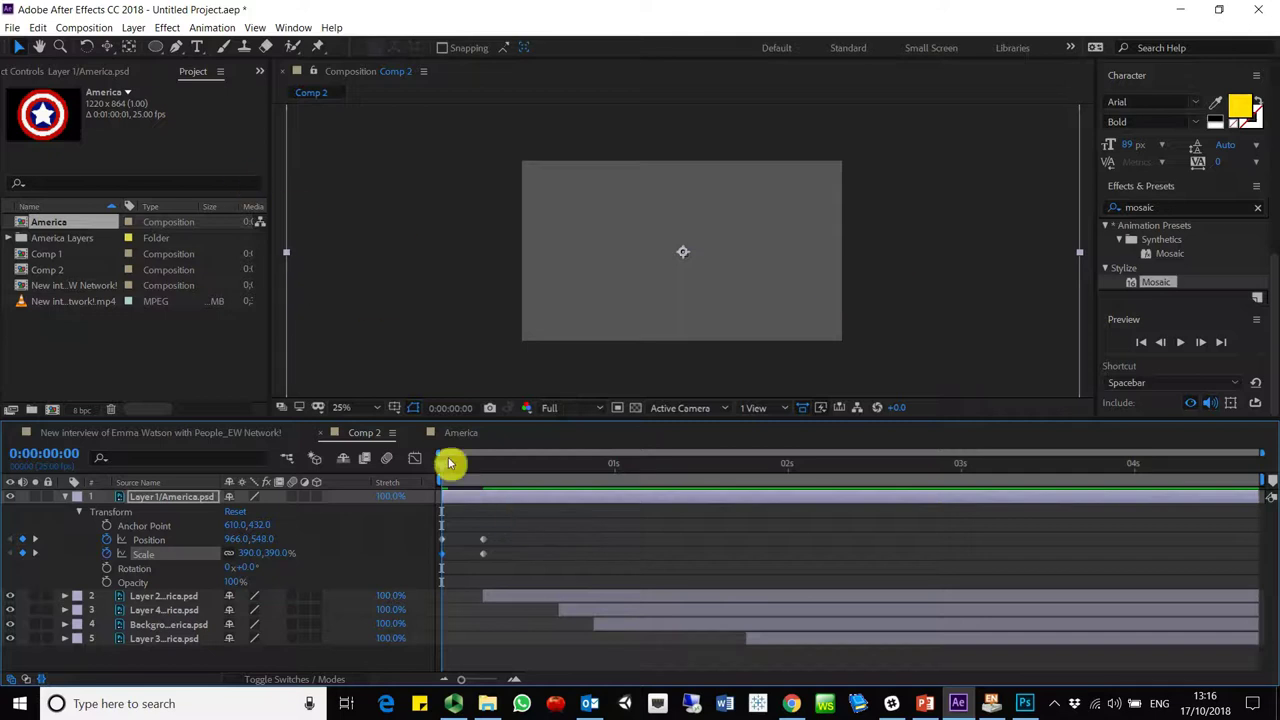
{"action": "left_click_drag", "start_coordinate": [445, 468], "coordinate": [462, 468]}
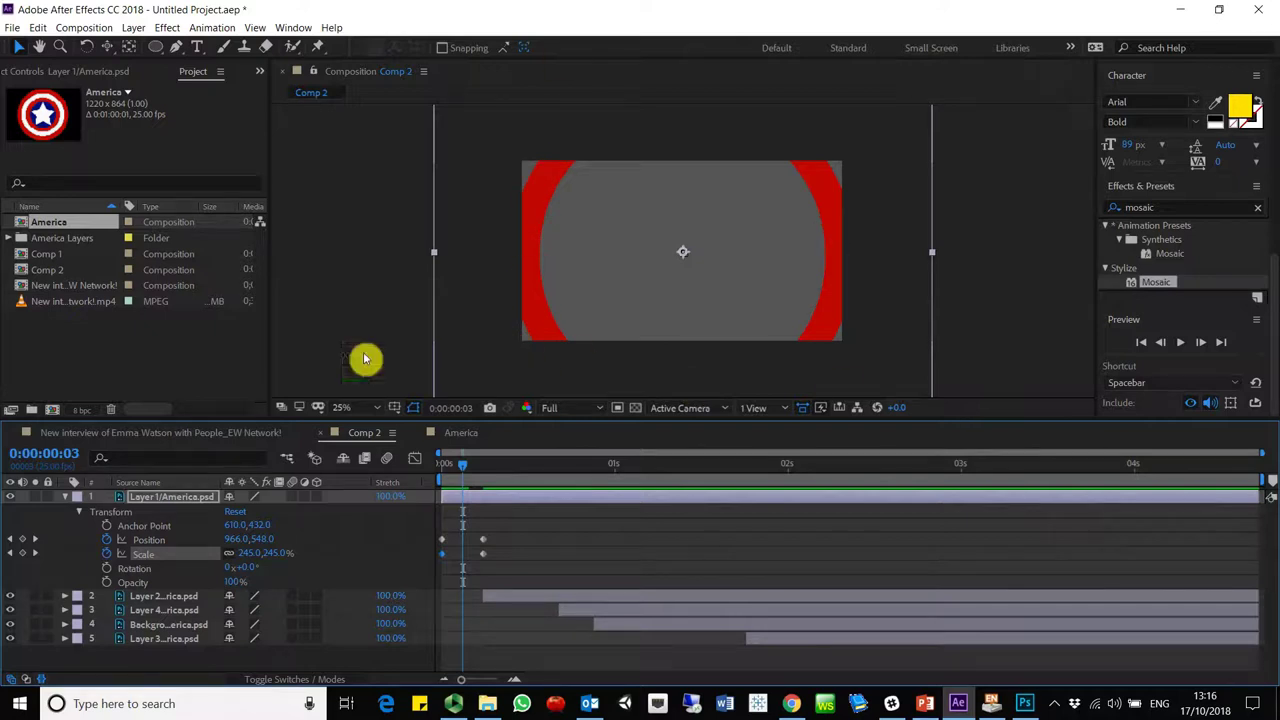
{"action": "left_click_drag", "start_coordinate": [463, 466], "coordinate": [441, 466]}
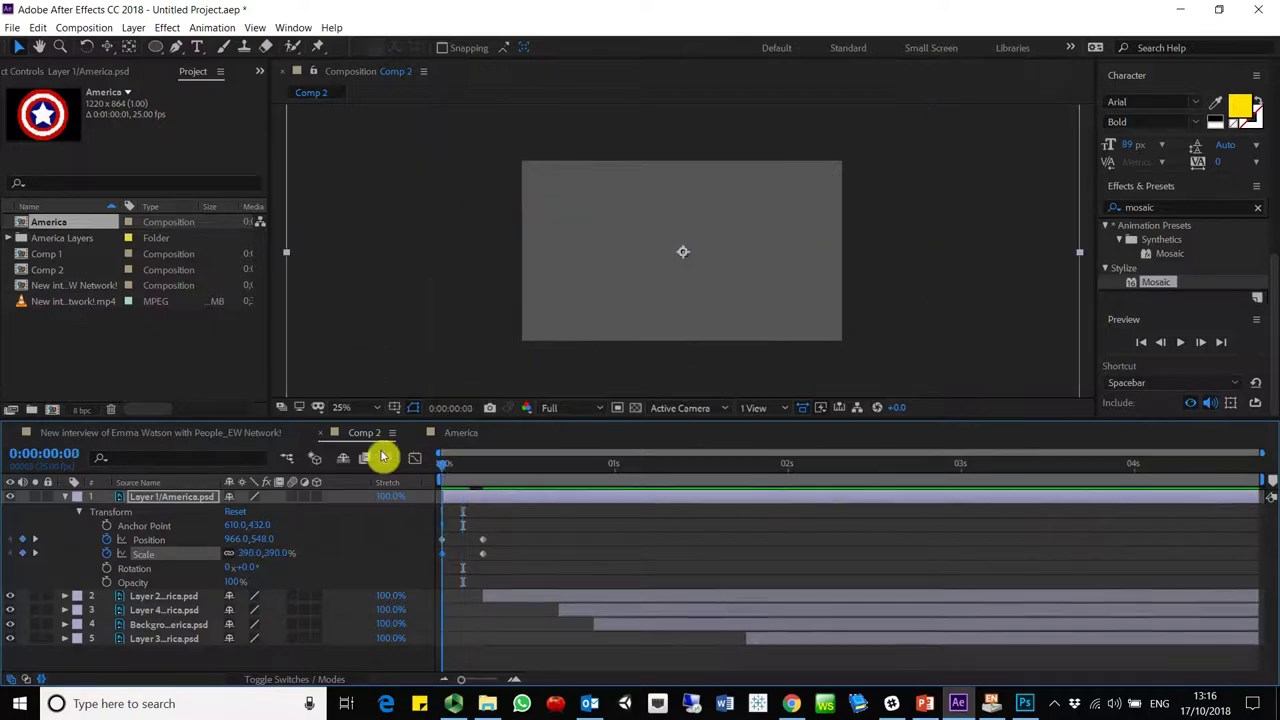
Preview the ring shrinking into place, then collapse and deselect Layer 1.
{"action": "key", "text": "space"}
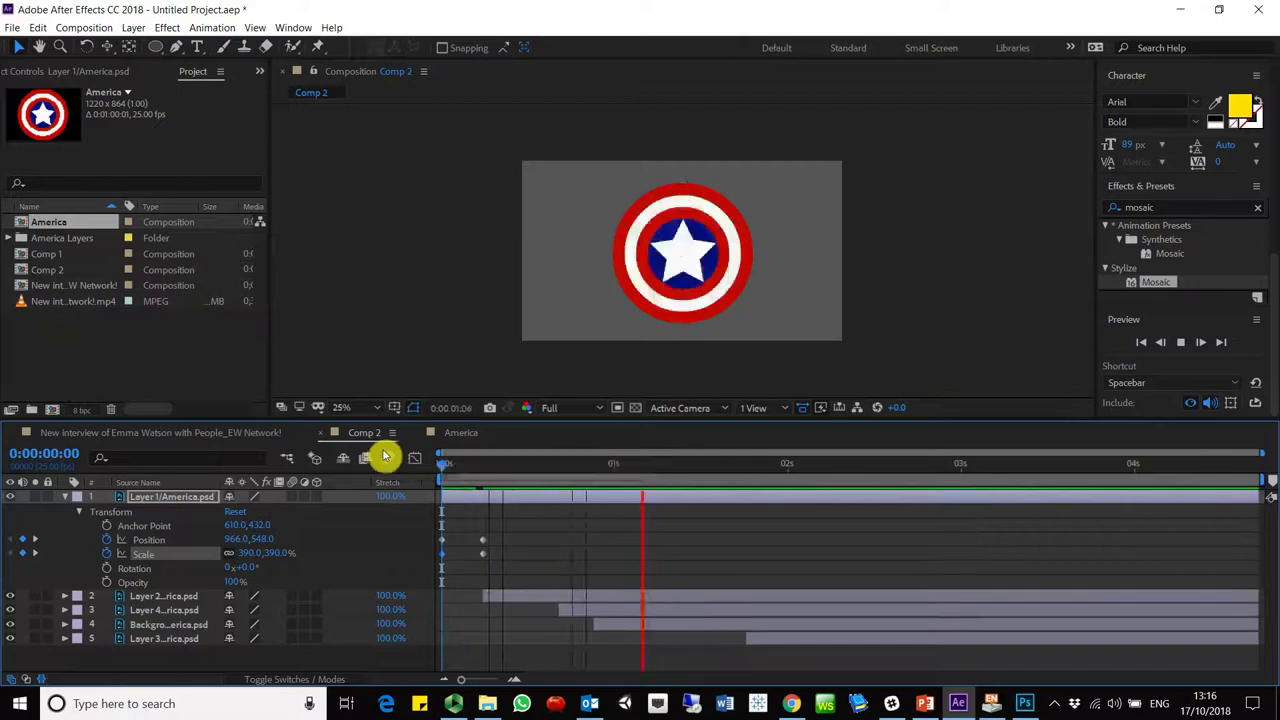
{"action": "key", "text": "space"}
{"action": "left_click_drag", "start_coordinate": [505, 466], "coordinate": [282, 437]}
{"action": "key", "text": "space"}
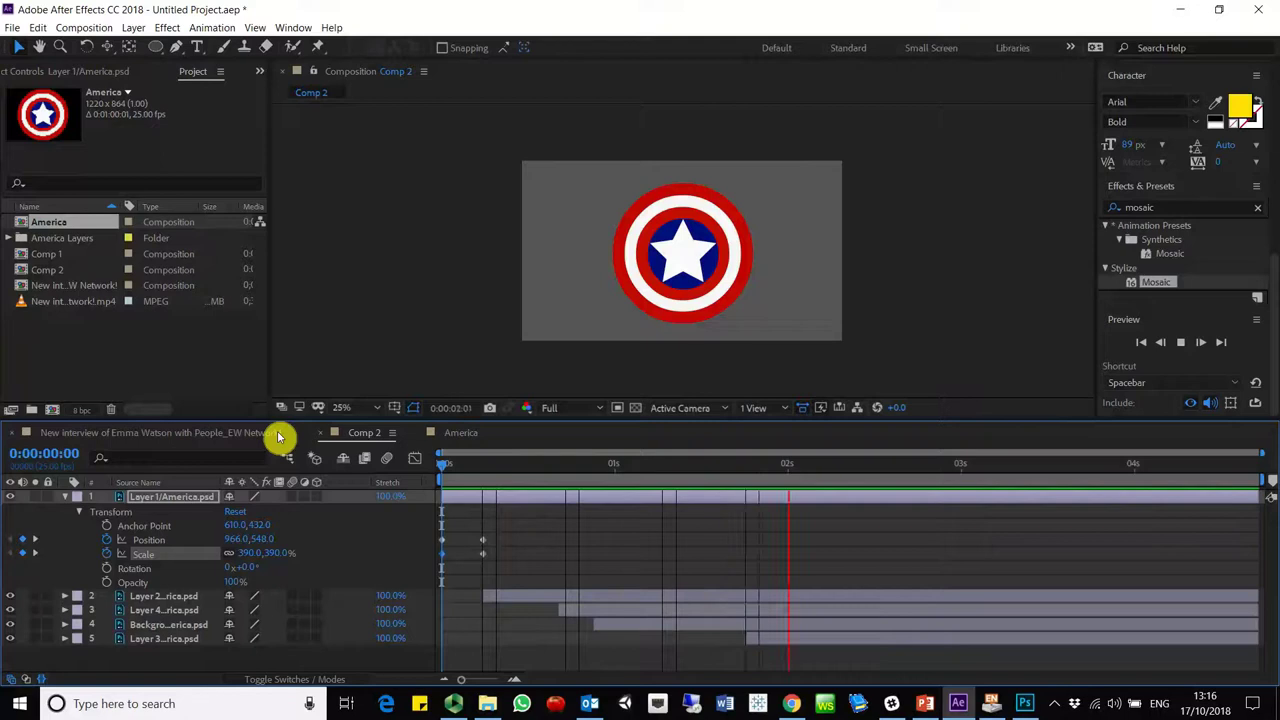
{"action": "key", "text": "space"}
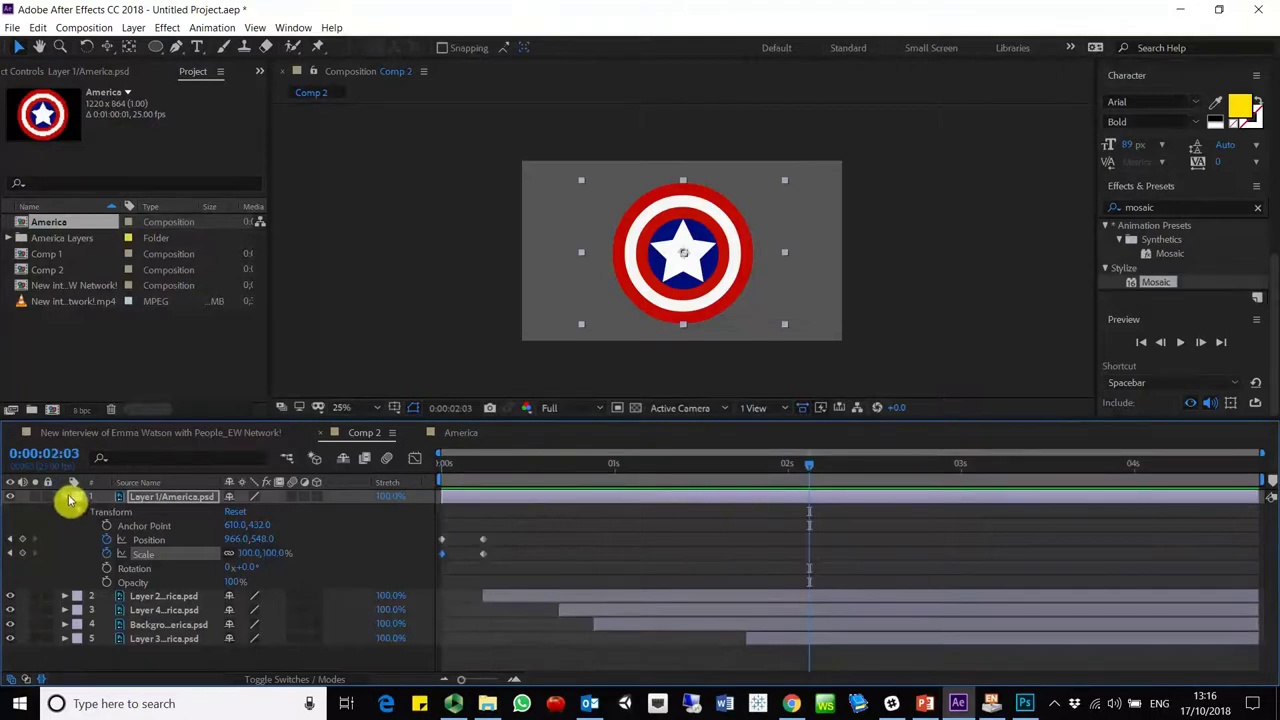
{"action": "left_click", "coordinate": [66, 497]}
{"action": "left_click", "coordinate": [274, 614]}
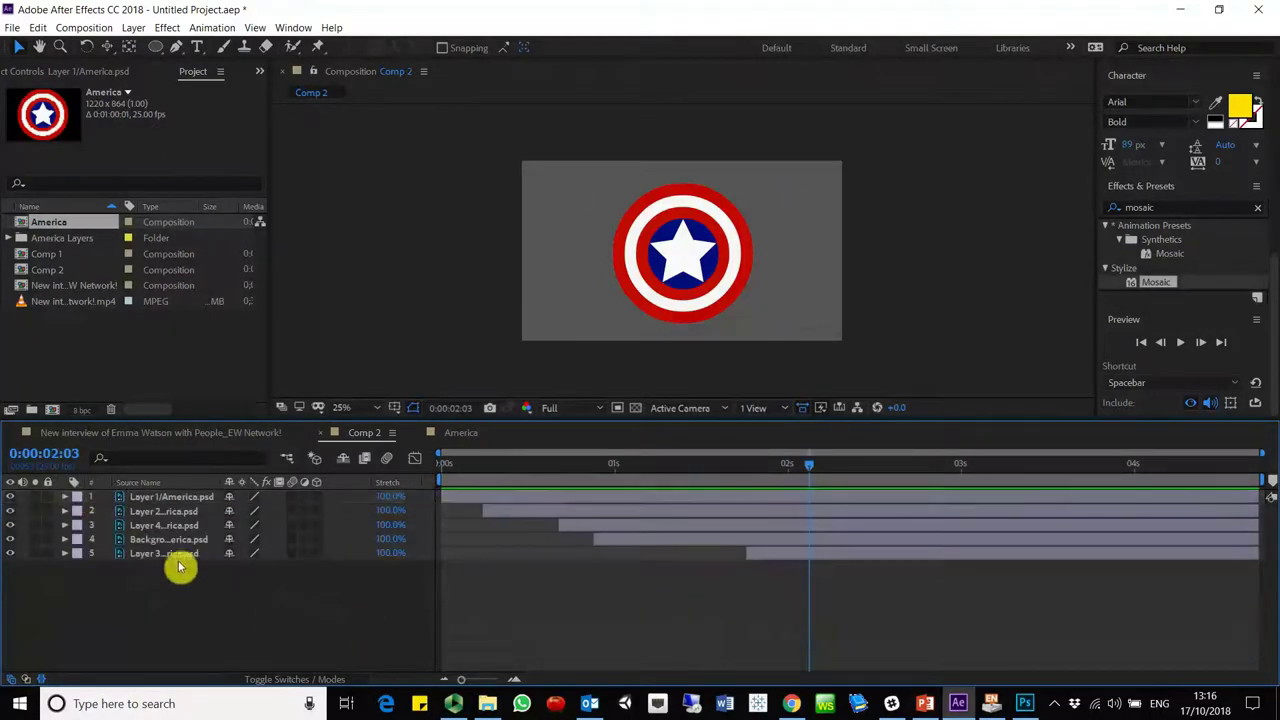
Set Comp 2's background colour to purple in Composition Settings' colour picker.
{"action": "left_click_drag", "start_coordinate": [551, 463], "coordinate": [371, 449]}
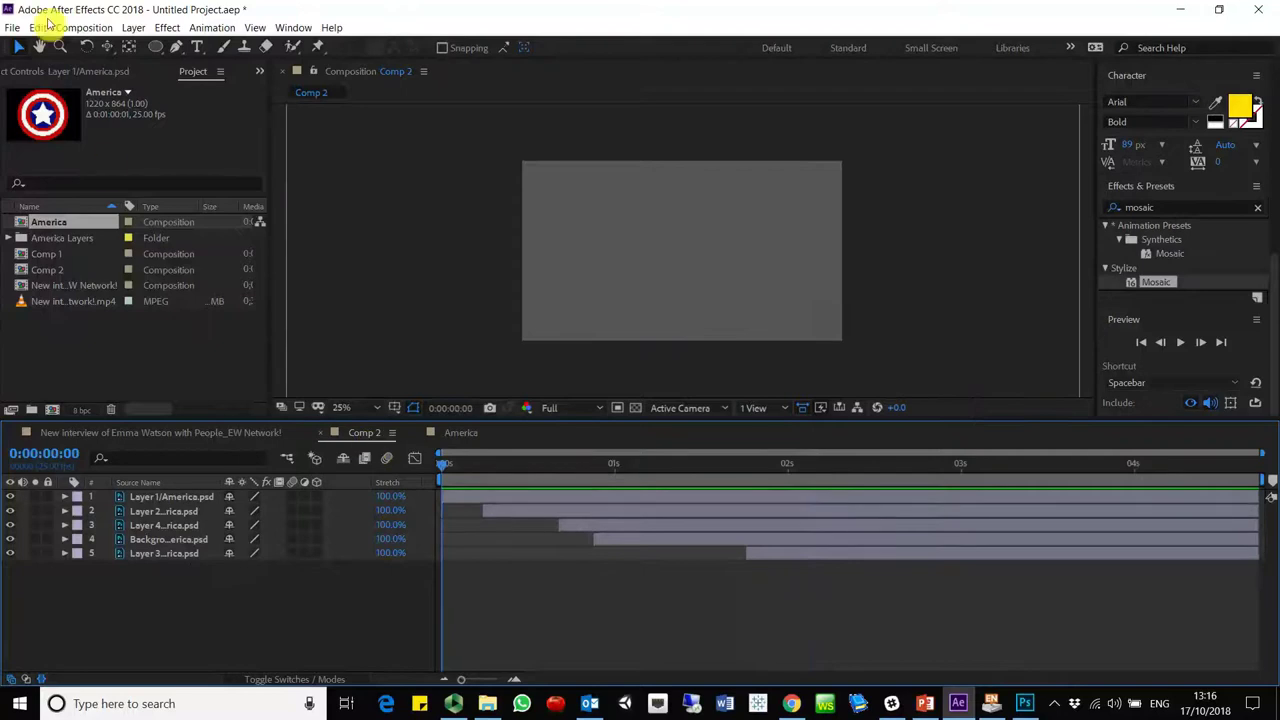
{"action": "left_click", "coordinate": [86, 27]}
{"action": "left_click", "coordinate": [131, 63]}
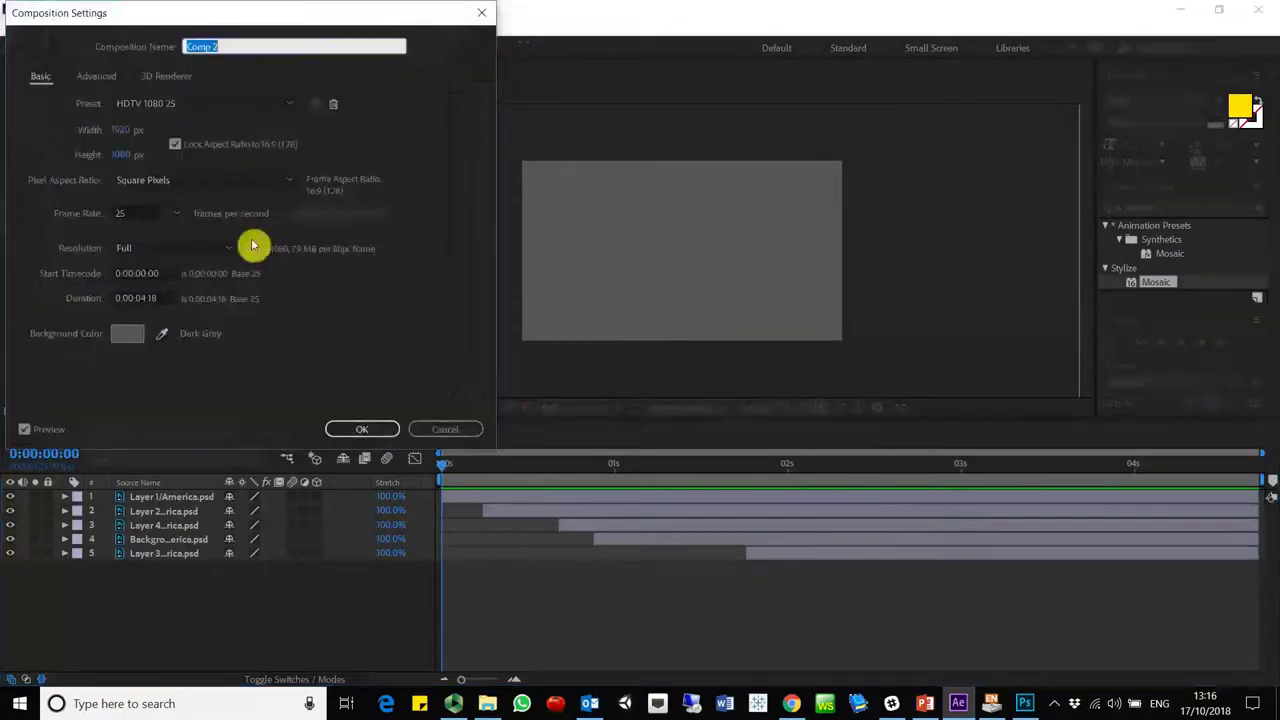
{"action": "left_click", "coordinate": [127, 334]}
{"action": "left_click", "coordinate": [253, 105]}
{"action": "left_click", "coordinate": [187, 95]}
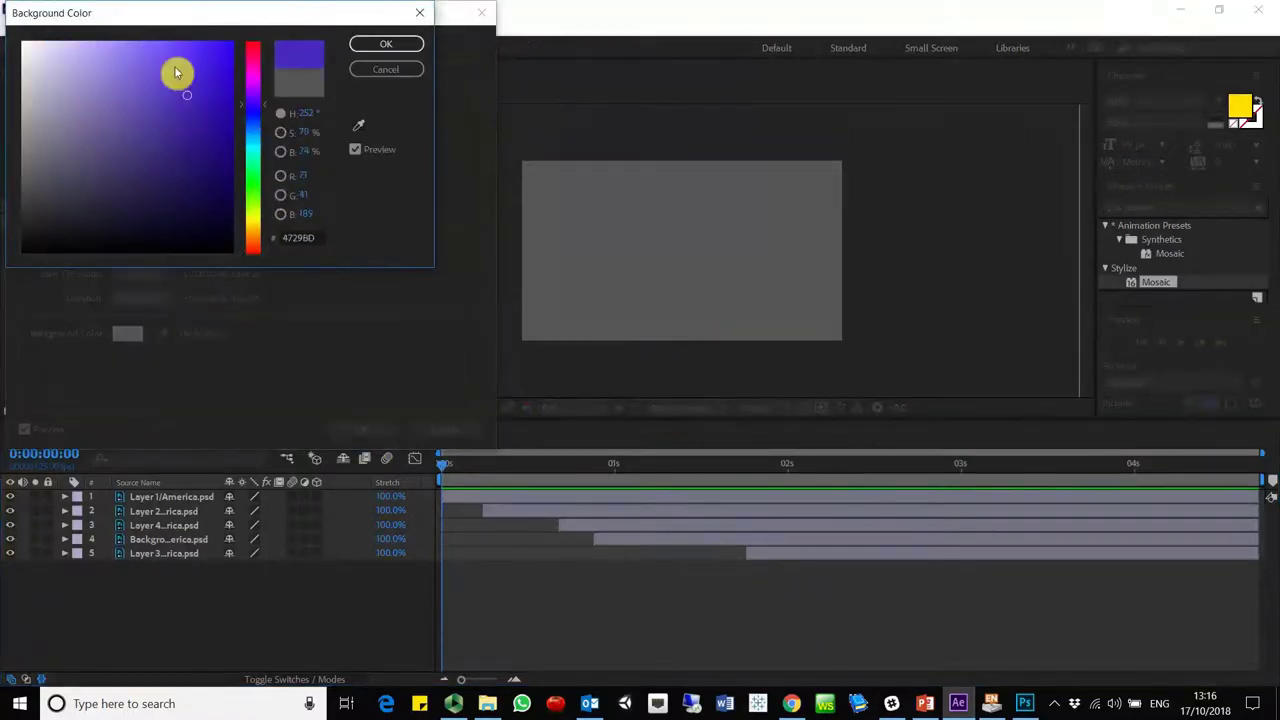
{"action": "left_click_drag", "start_coordinate": [175, 72], "coordinate": [180, 6]}
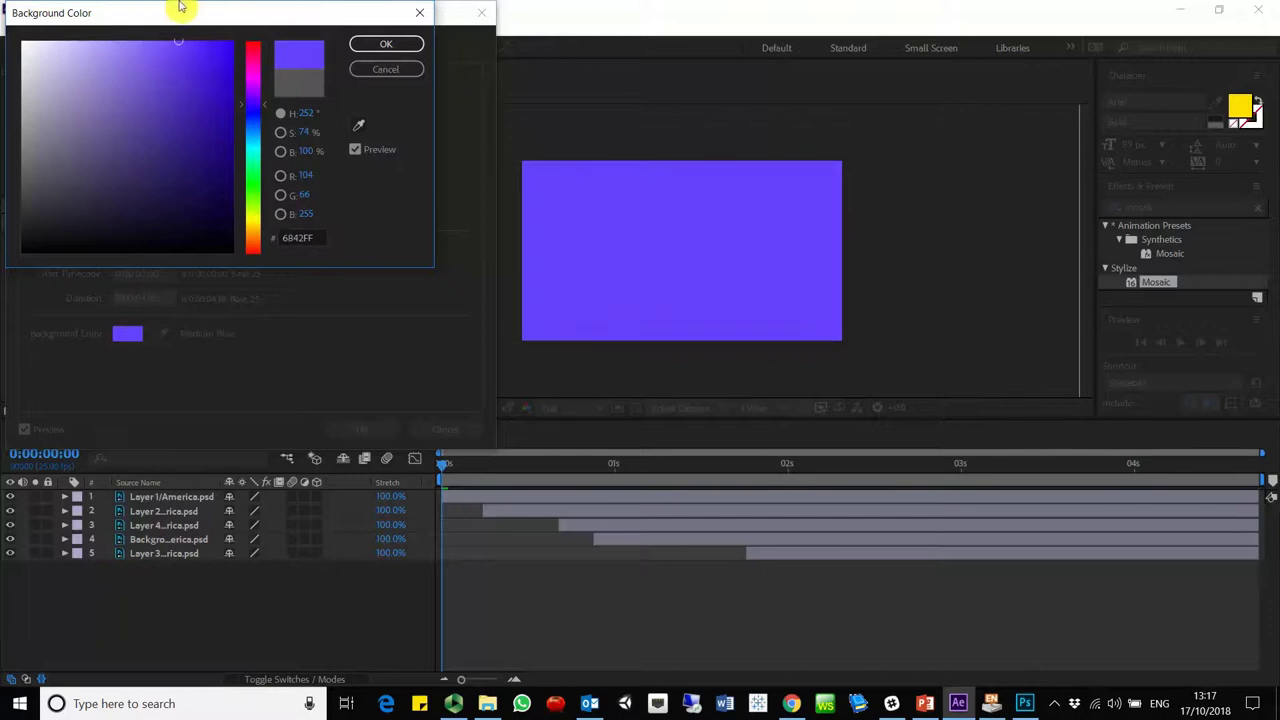
{"action": "mouse_move", "coordinate": [170, 49]}
{"action": "left_mouse_down"}
{"action": "mouse_move", "coordinate": [227, 77]}
{"action": "mouse_move", "coordinate": [152, 7]}
{"action": "left_mouse_up"}
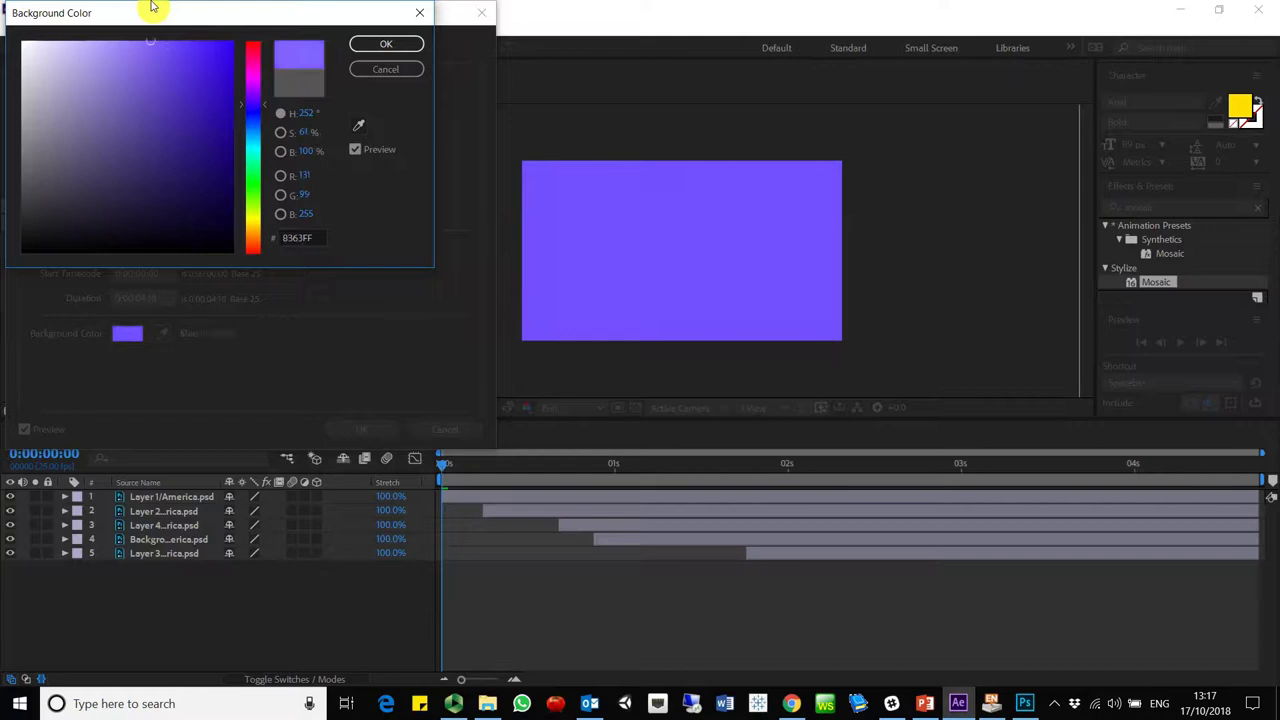
{"action": "left_click", "coordinate": [382, 44]}
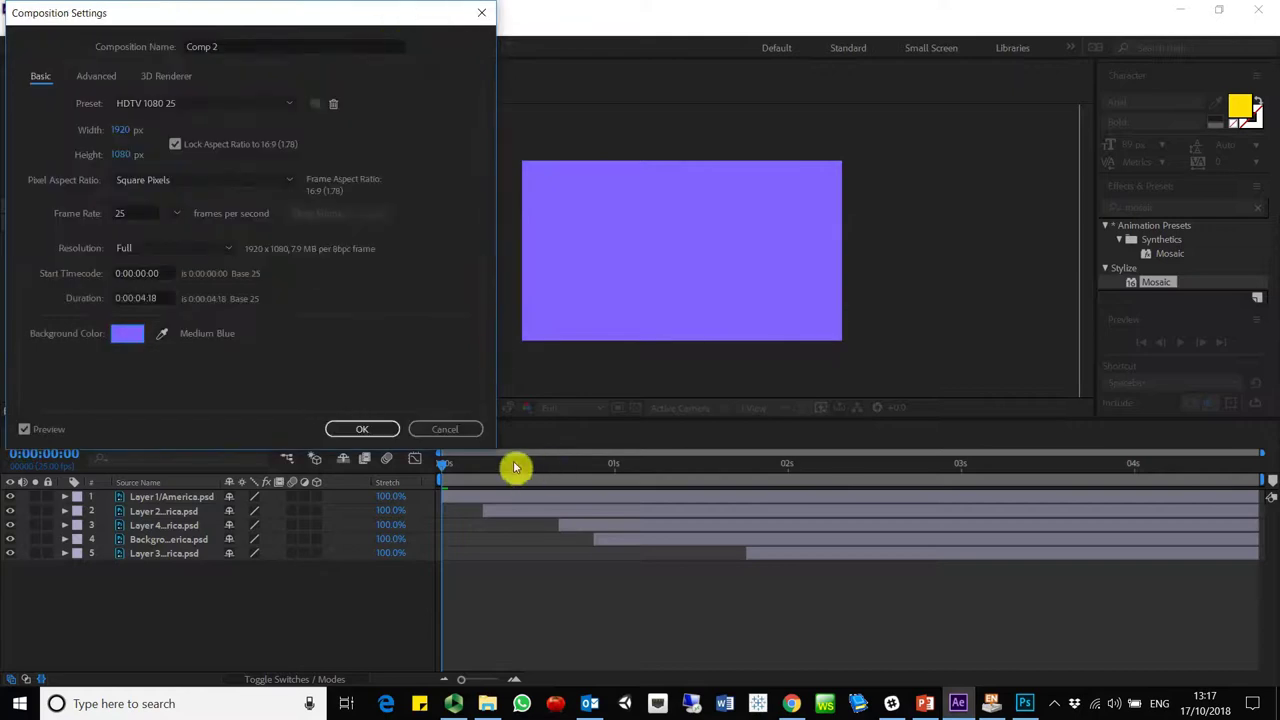
{"action": "left_click", "coordinate": [420, 432]}
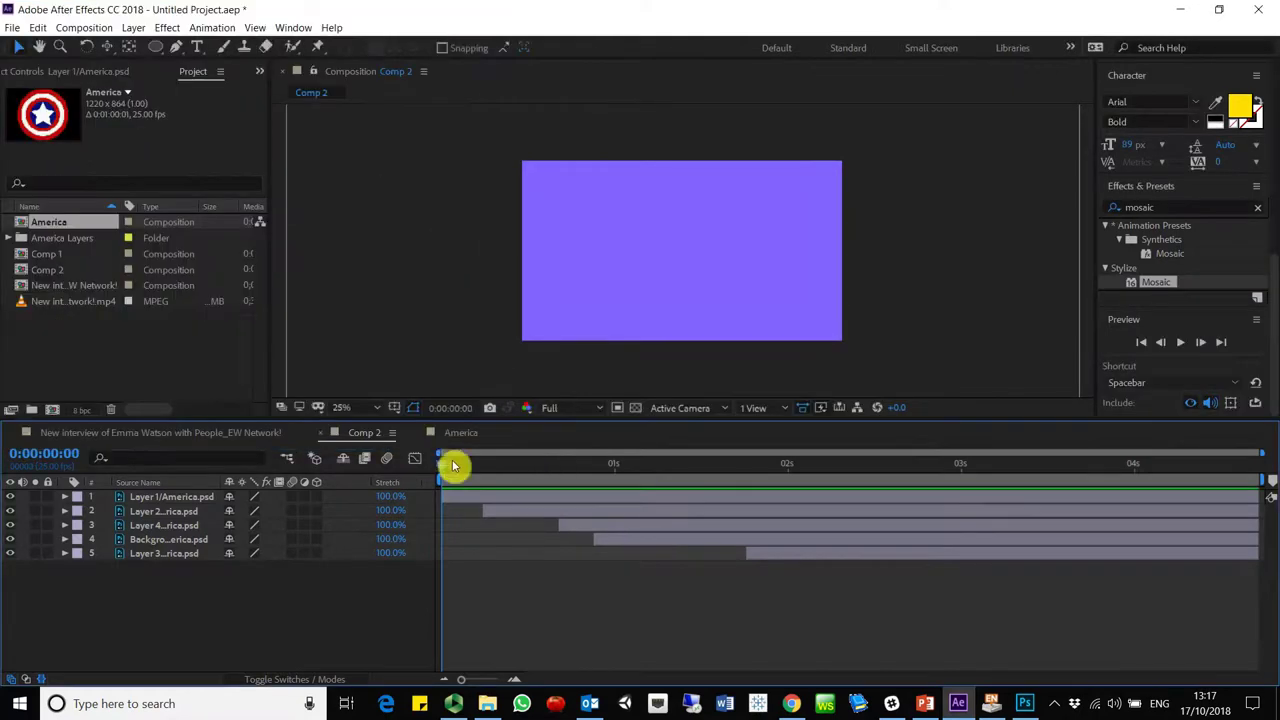
Give the fourth layer a 49% Scale keyframe at 0:00:00:23.
{"action": "mouse_move", "coordinate": [453, 465]}
{"action": "left_mouse_down"}
{"action": "mouse_move", "coordinate": [762, 528]}
{"action": "mouse_move", "coordinate": [429, 486]}
{"action": "mouse_move", "coordinate": [635, 503]}
{"action": "mouse_move", "coordinate": [574, 506]}
{"action": "mouse_move", "coordinate": [603, 503]}
{"action": "mouse_move", "coordinate": [589, 526]}
{"action": "mouse_move", "coordinate": [580, 474]}
{"action": "mouse_move", "coordinate": [600, 474]}
{"action": "mouse_move", "coordinate": [612, 540]}
{"action": "left_mouse_up"}
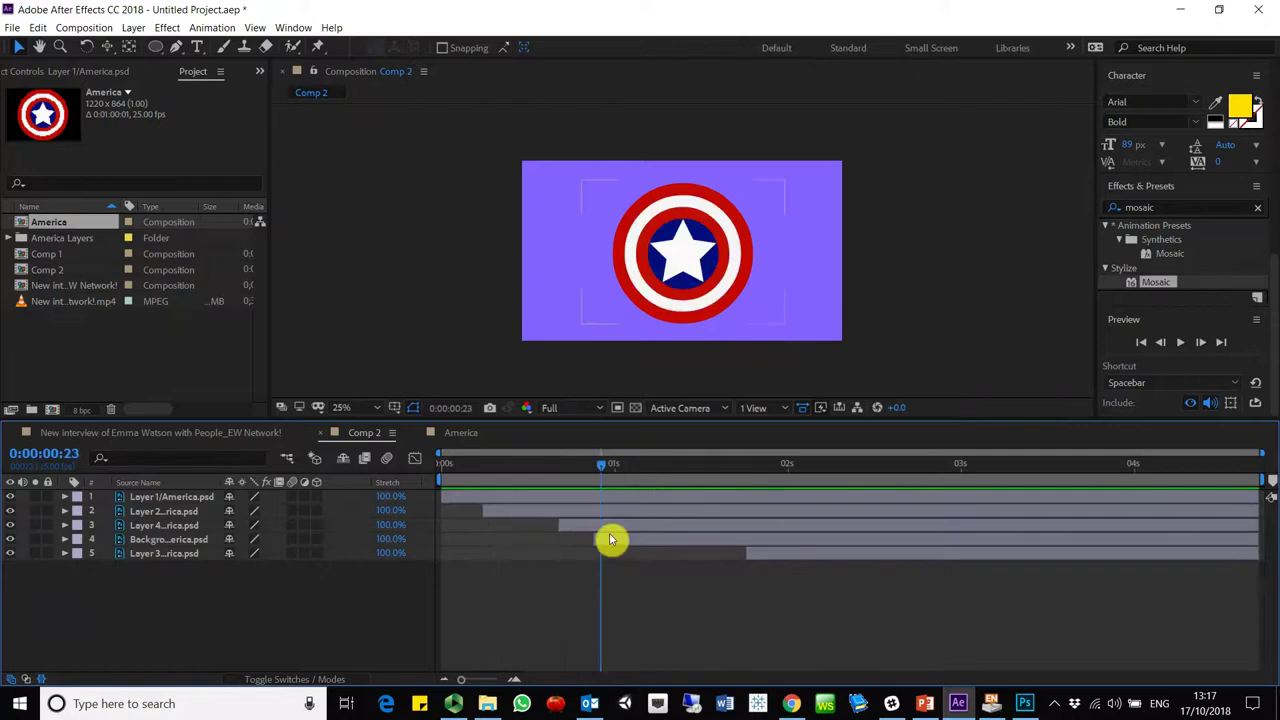
{"action": "left_click", "coordinate": [612, 540]}
{"action": "left_click", "coordinate": [626, 586]}
{"action": "left_click", "coordinate": [617, 543]}
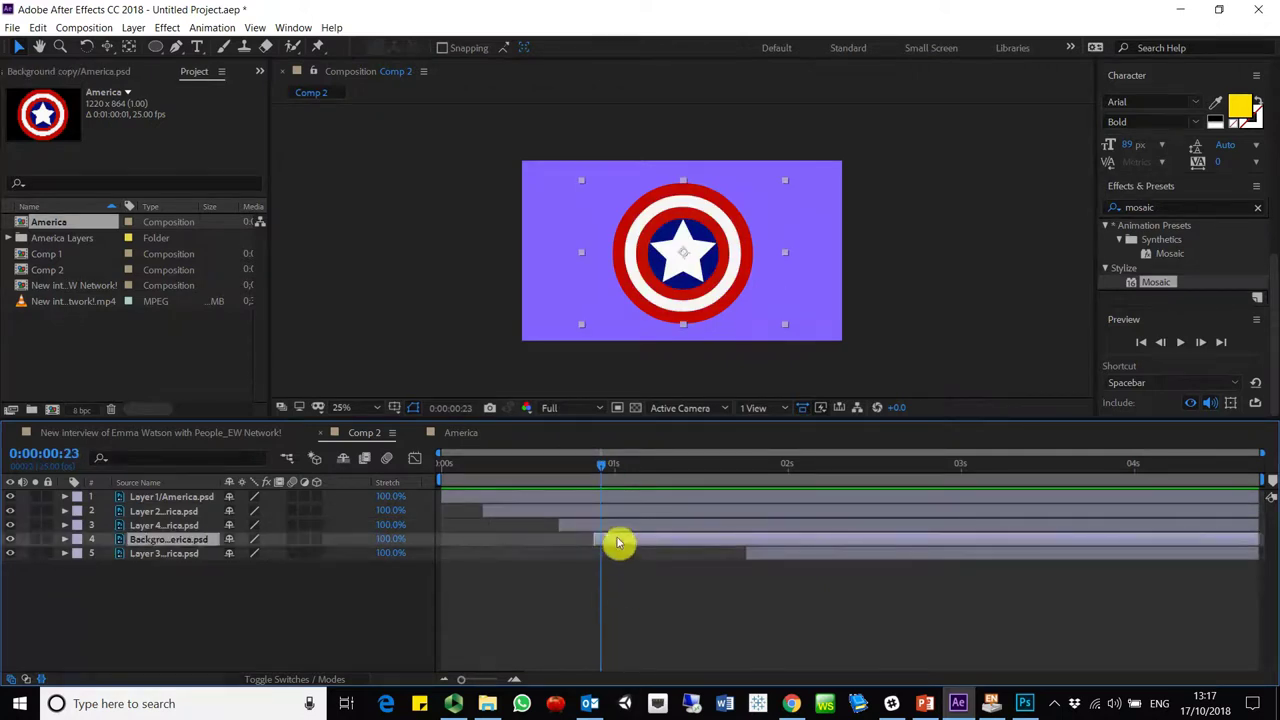
{"action": "key", "text": "s"}
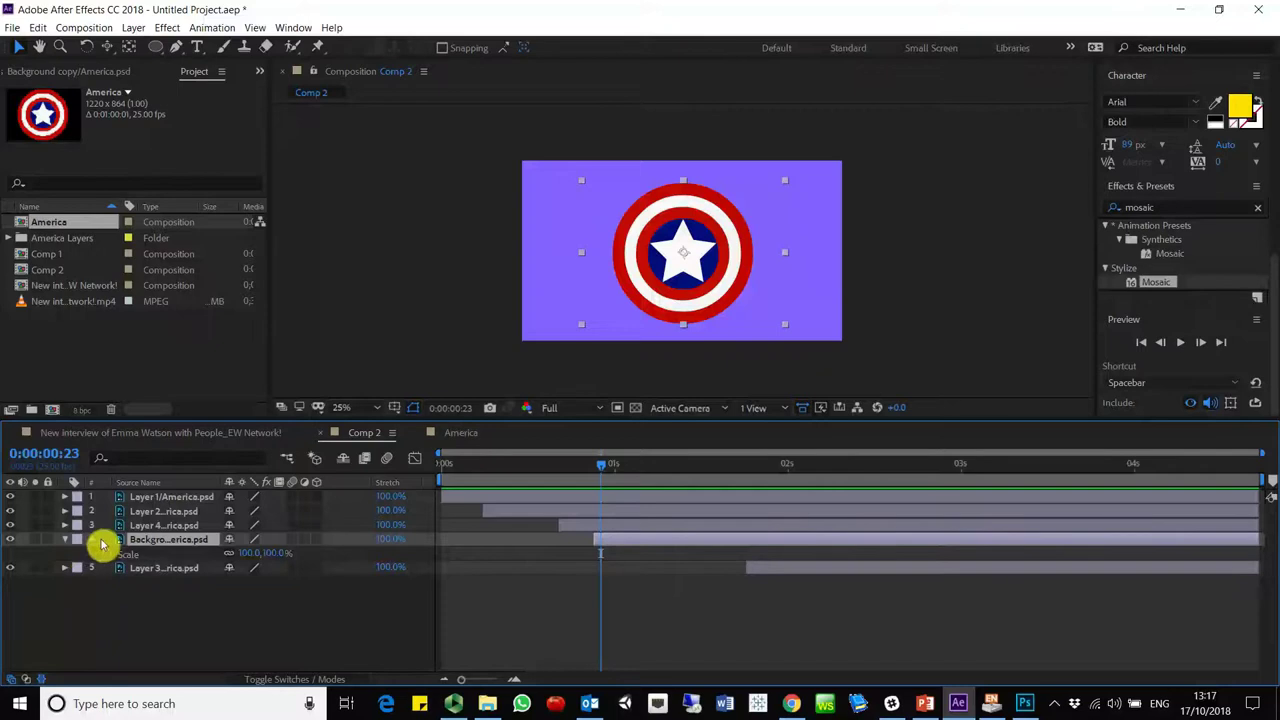
{"action": "left_click_drag", "start_coordinate": [245, 557], "coordinate": [196, 554]}
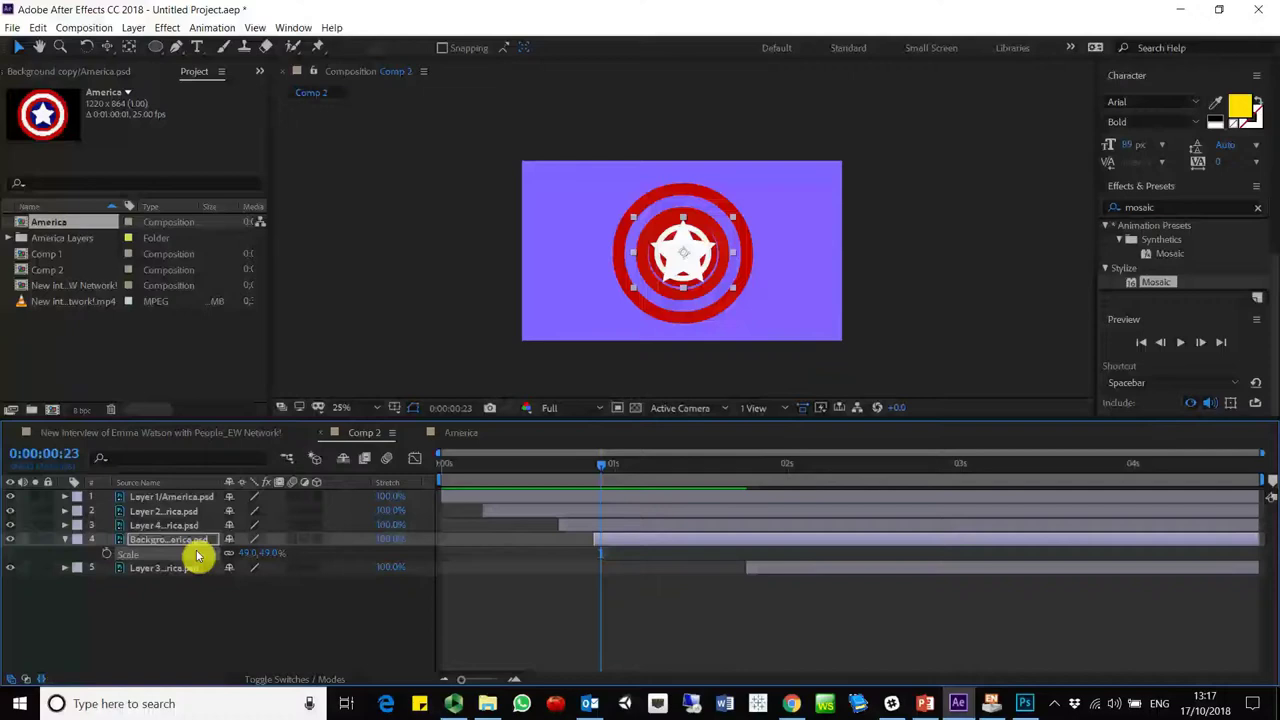
{"action": "left_click", "coordinate": [106, 554]}
{"action": "left_click", "coordinate": [64, 540]}
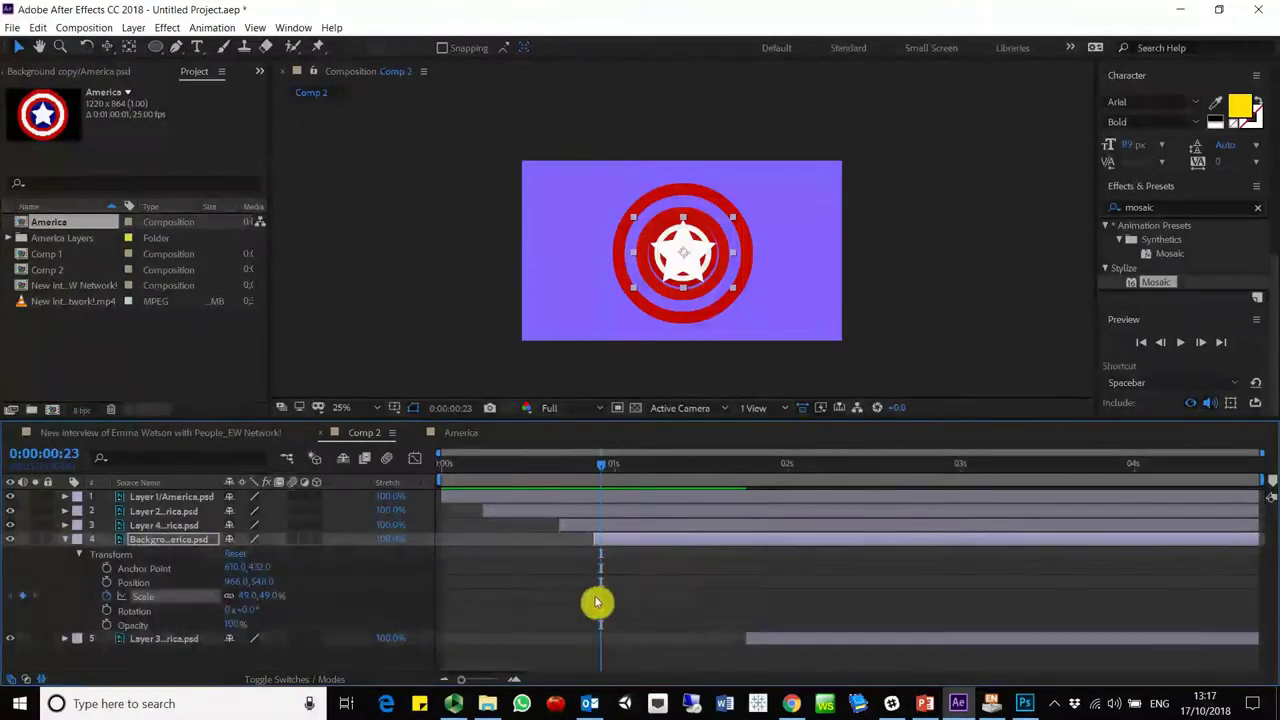
Set the fourth layer's Scale to 100% at 0:00:01:11 and scrub back to check.
{"action": "left_click_drag", "start_coordinate": [657, 465], "coordinate": [695, 472]}
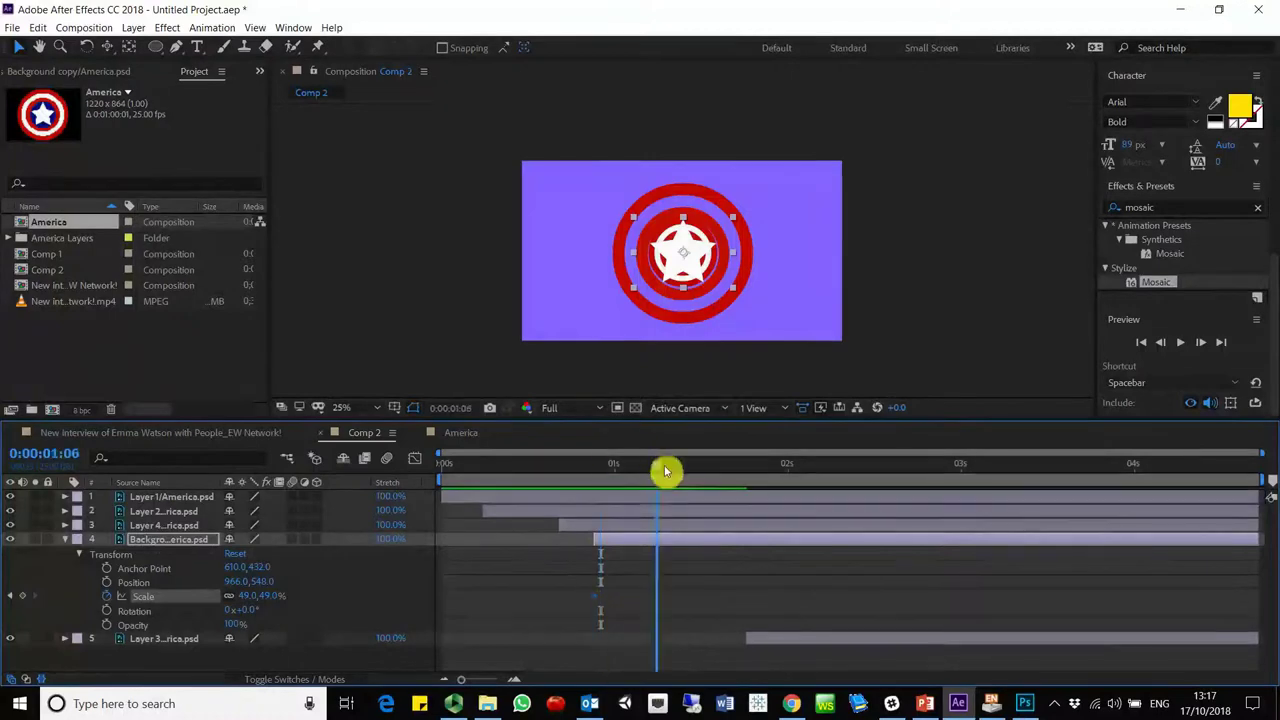
{"action": "left_click", "coordinate": [268, 598]}
{"action": "key", "text": "Return"}
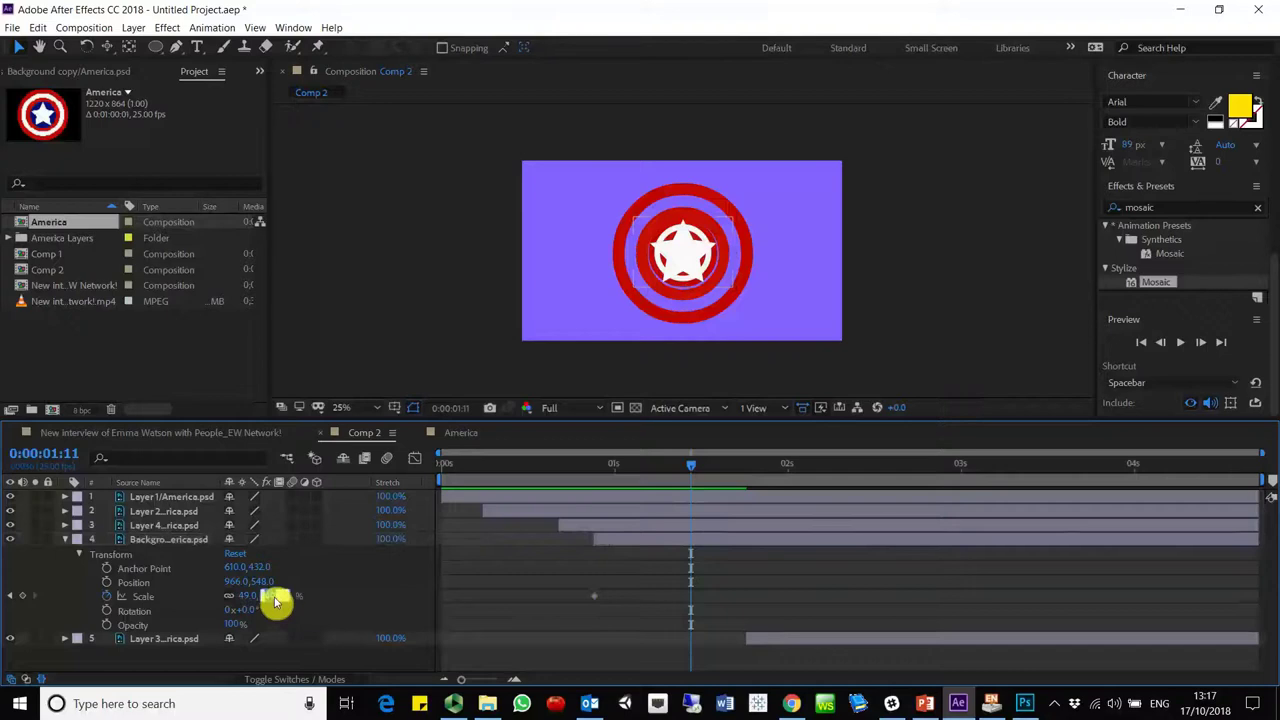
{"action": "left_click_drag", "start_coordinate": [275, 600], "coordinate": [343, 608]}
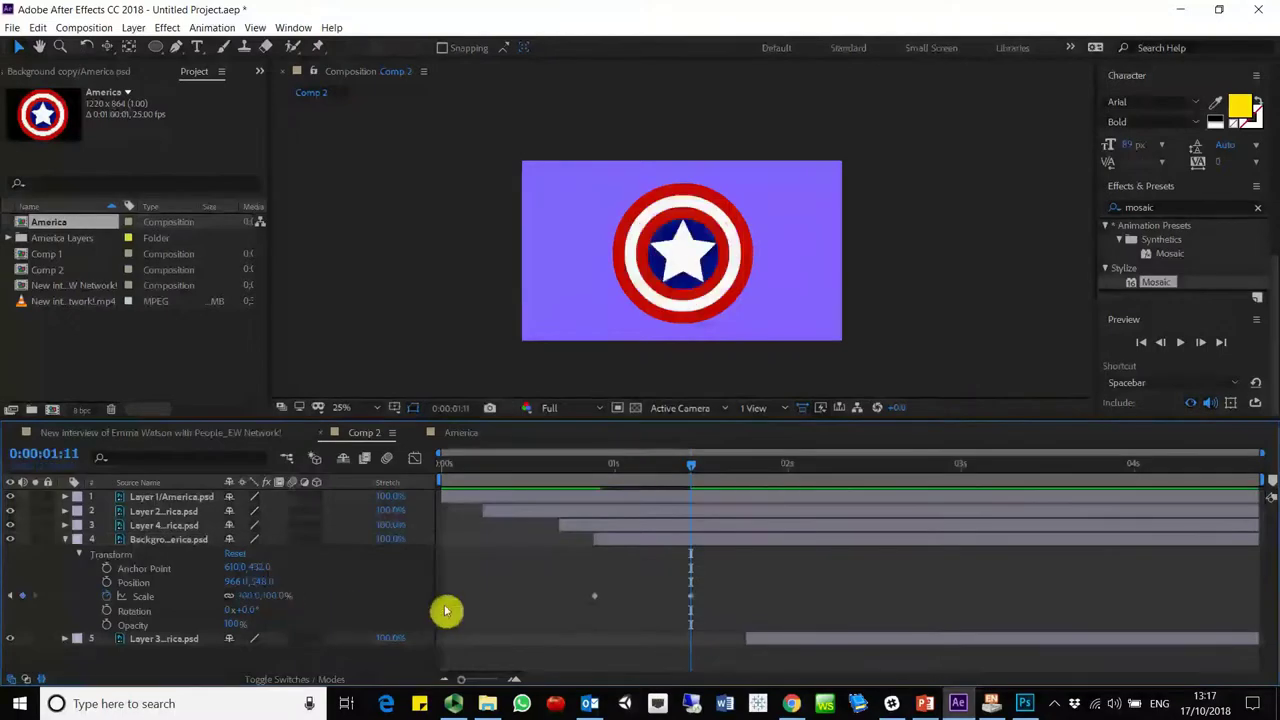
{"action": "left_click", "coordinate": [595, 468]}
{"action": "mouse_move", "coordinate": [618, 488]}
{"action": "left_mouse_down"}
{"action": "mouse_move", "coordinate": [453, 523]}
{"action": "mouse_move", "coordinate": [281, 528]}
{"action": "left_mouse_up"}
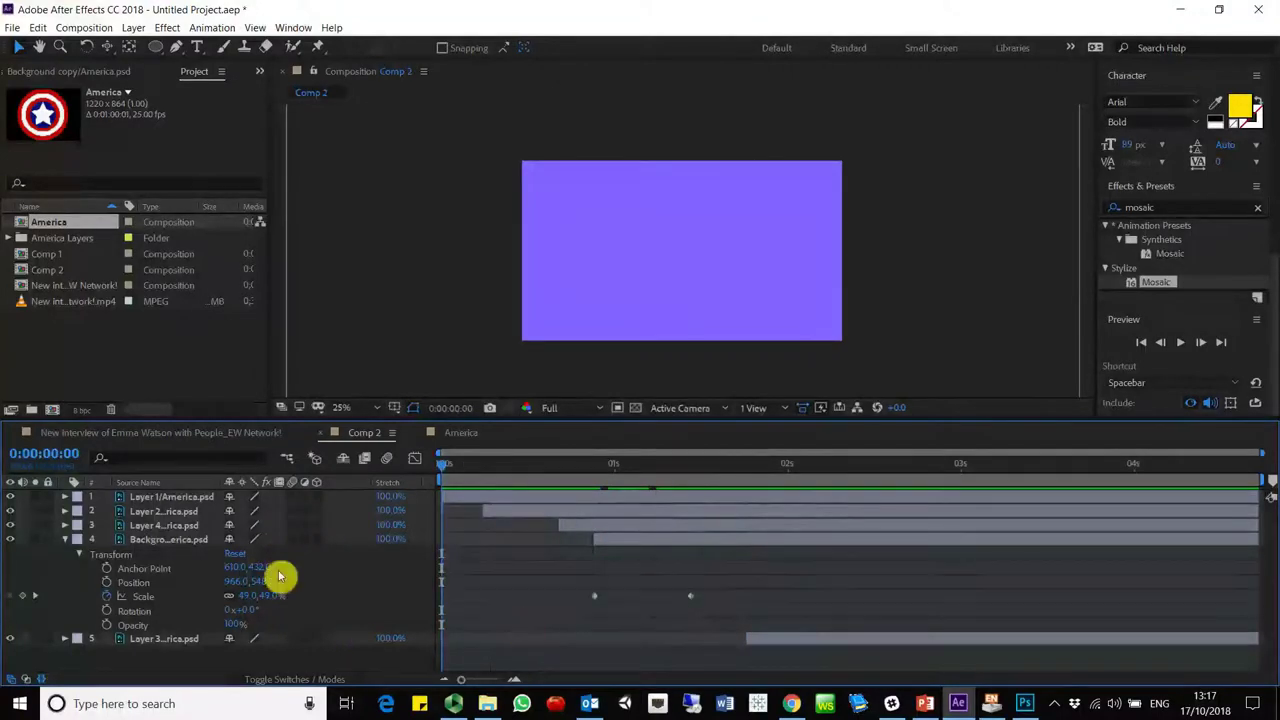
Apply Easy Ease to the fourth layer's scale keyframes and Easy Ease In to the second layer's.
{"action": "left_click_drag", "start_coordinate": [720, 586], "coordinate": [571, 623]}
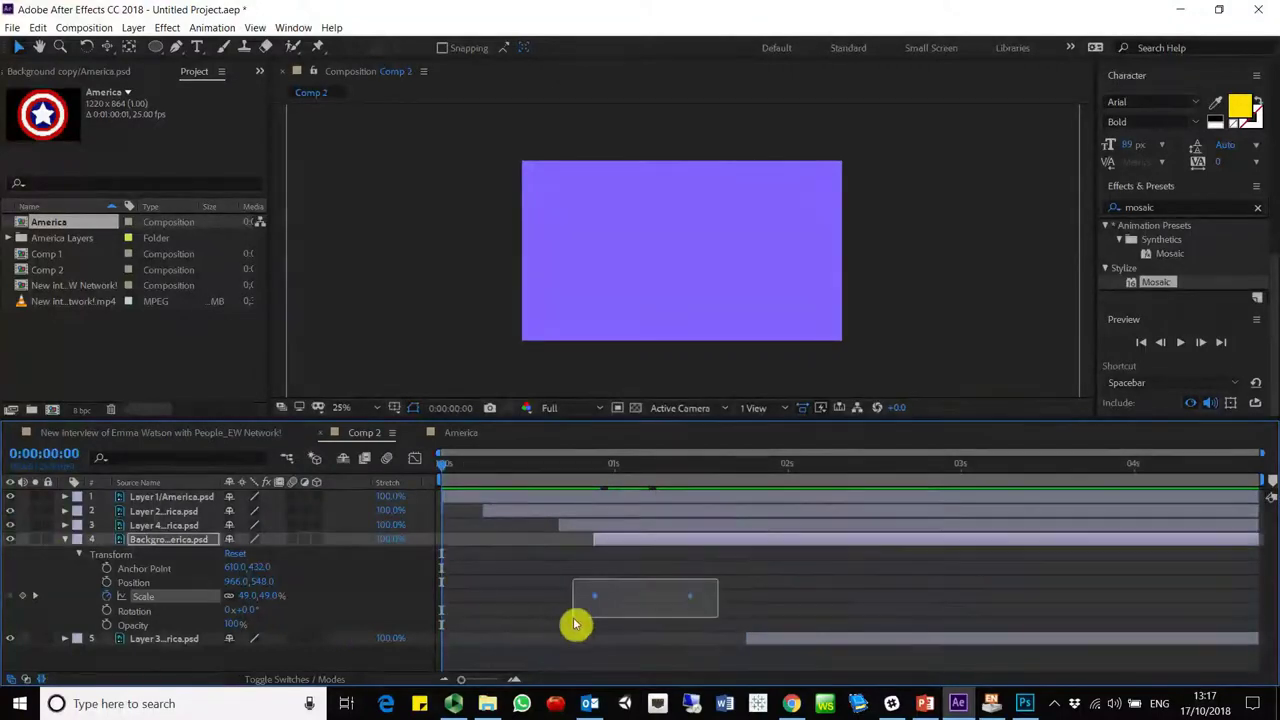
{"action": "right_click", "coordinate": [692, 605]}
{"action": "mouse_move", "coordinate": [756, 588]}
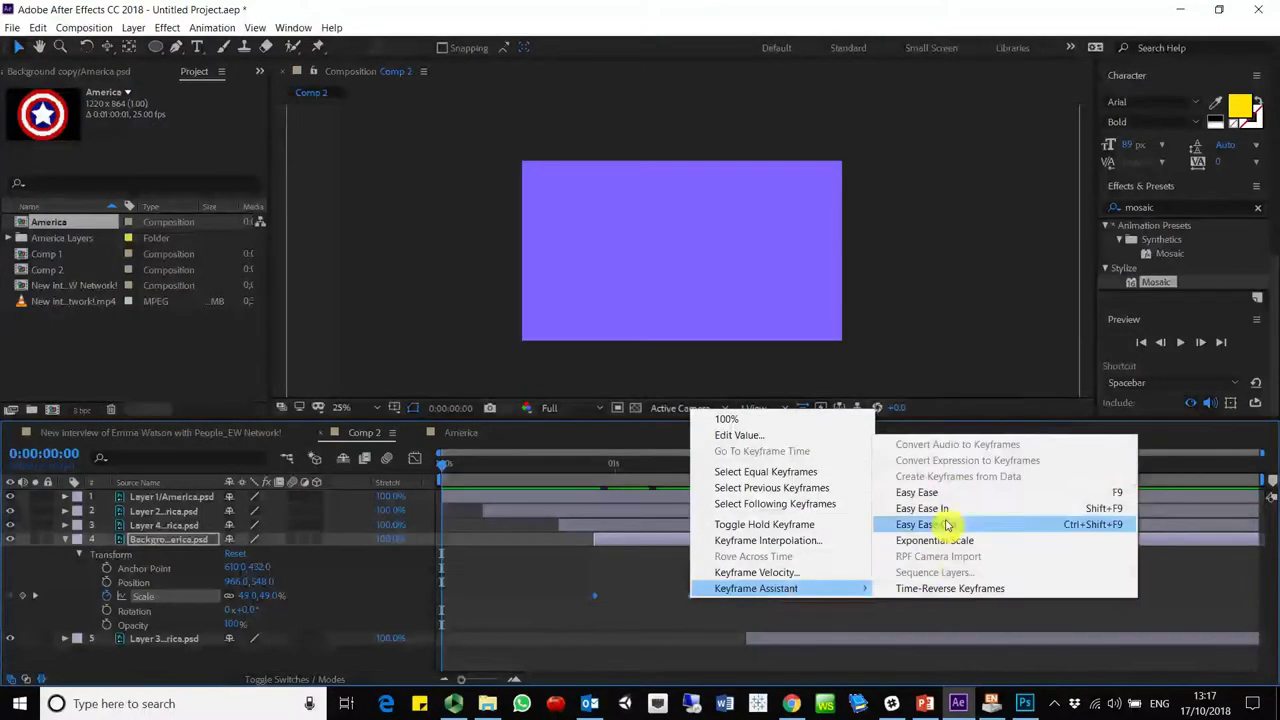
{"action": "left_click", "coordinate": [955, 493]}
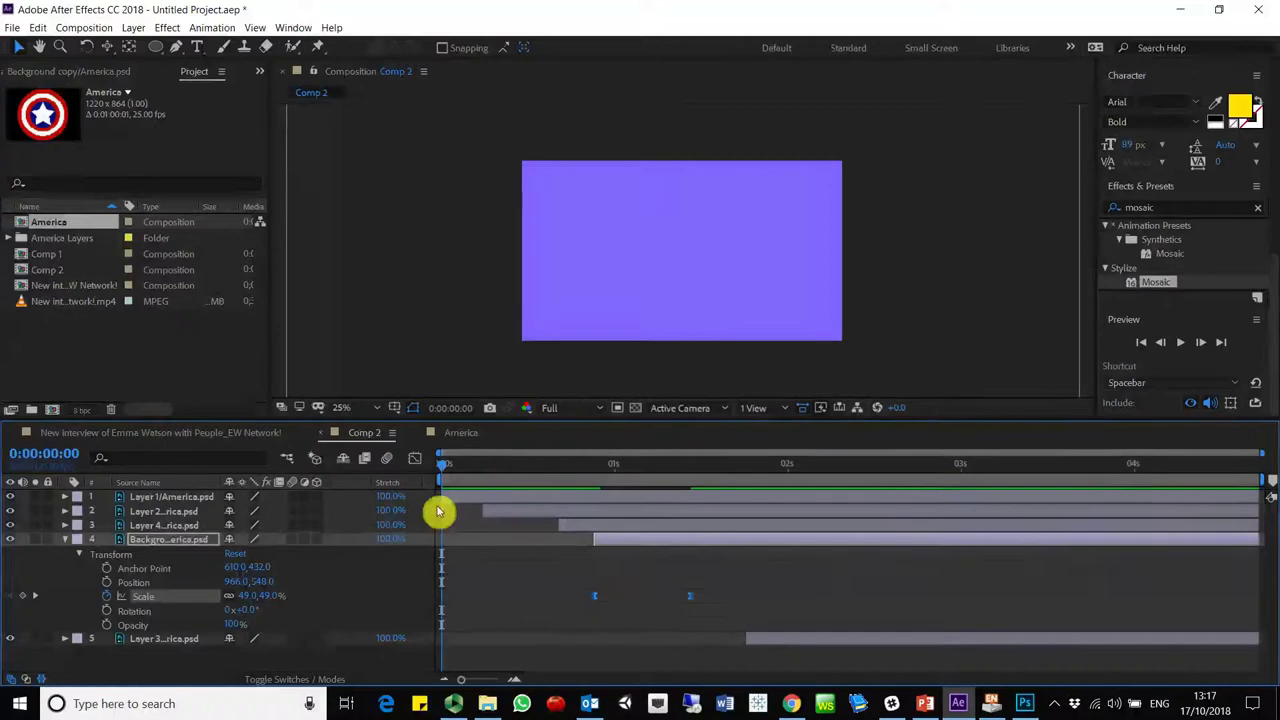
{"action": "left_click", "coordinate": [65, 511]}
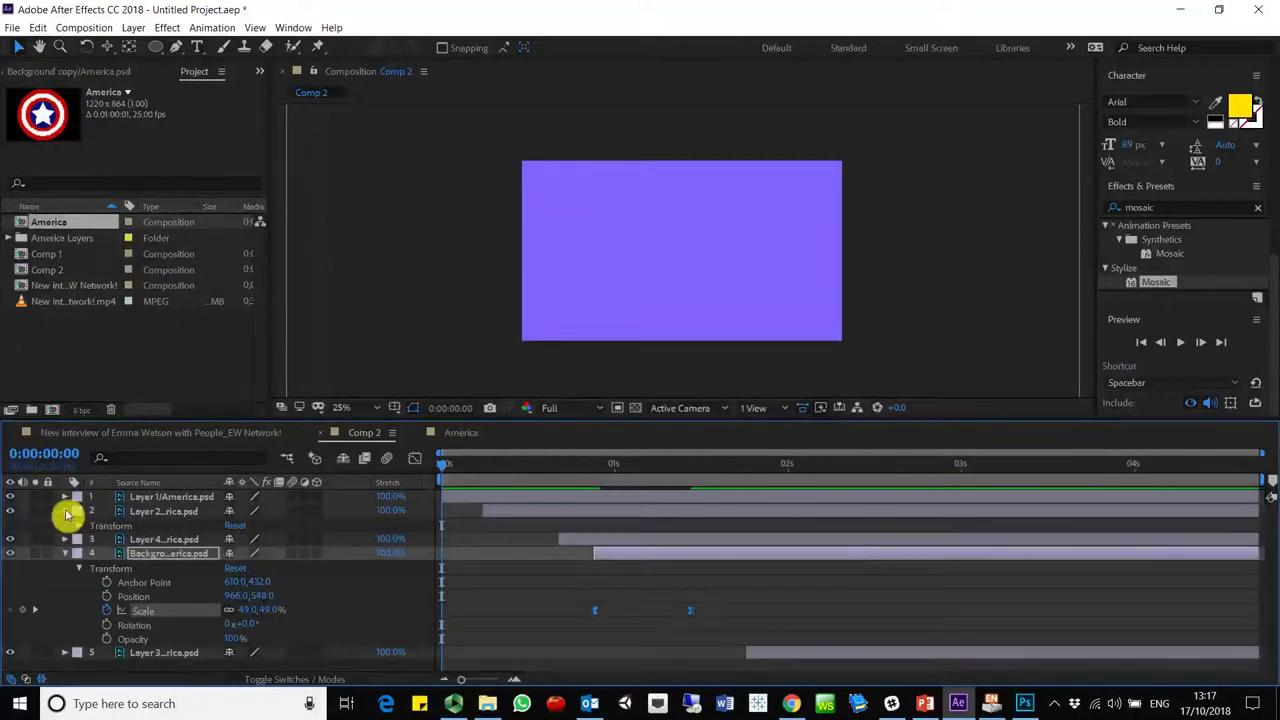
{"action": "left_click_drag", "start_coordinate": [726, 599], "coordinate": [573, 643]}
{"action": "right_click", "coordinate": [593, 617]}
{"action": "mouse_move", "coordinate": [659, 601]}
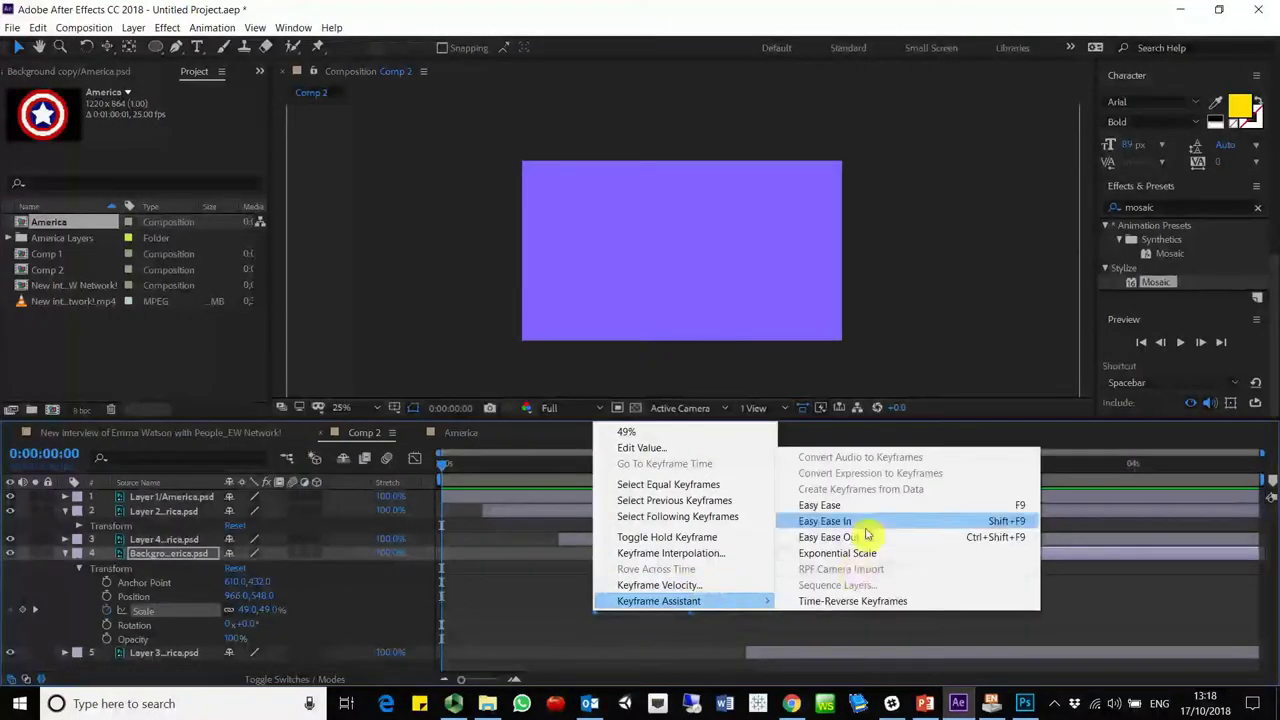
{"action": "left_click", "coordinate": [825, 521]}
Apply Easy Ease In to the America layer's keyframes and preview the animation.
{"action": "left_click", "coordinate": [65, 497]}
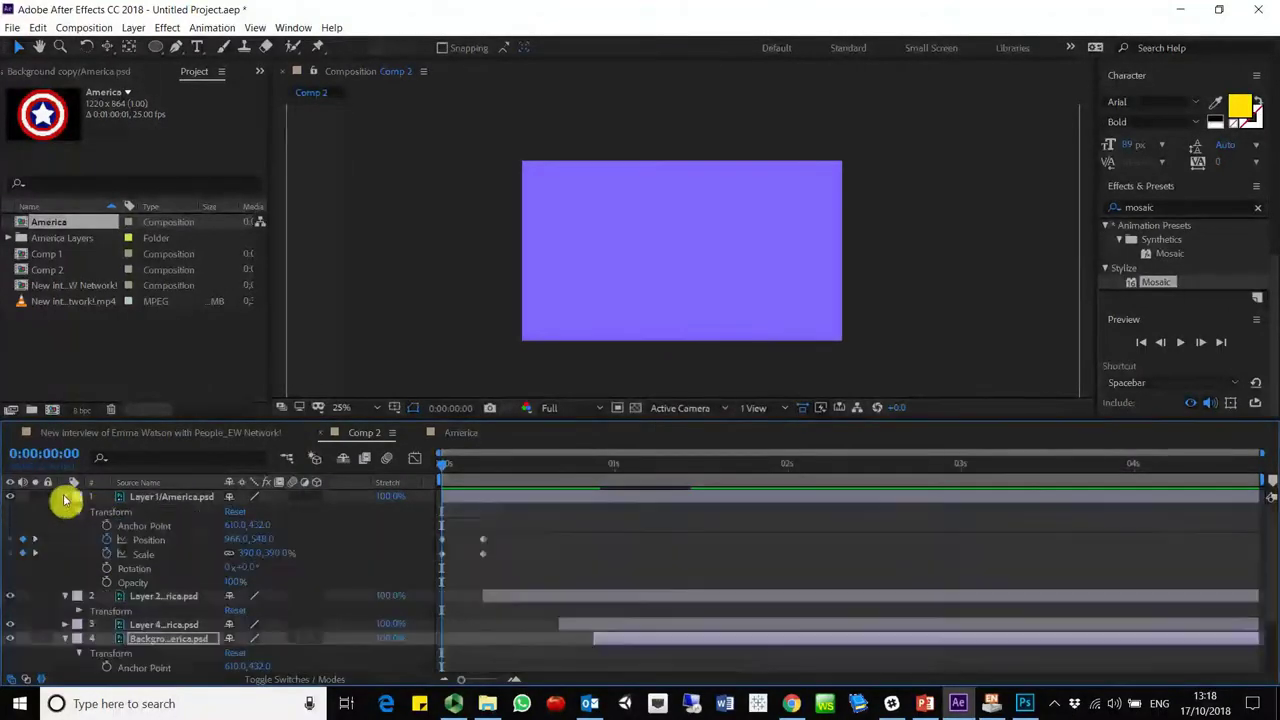
{"action": "right_click", "coordinate": [482, 556]}
{"action": "mouse_move", "coordinate": [572, 541]}
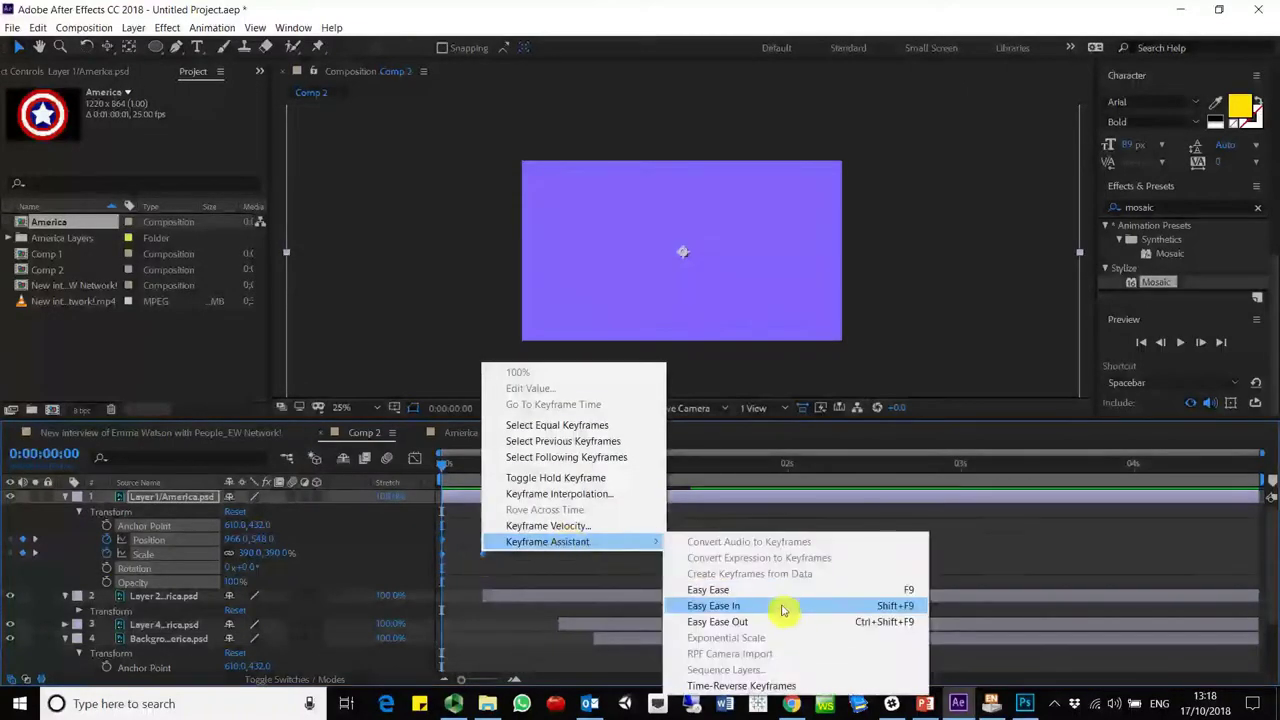
{"action": "left_click", "coordinate": [783, 606]}
{"action": "key", "text": "space"}
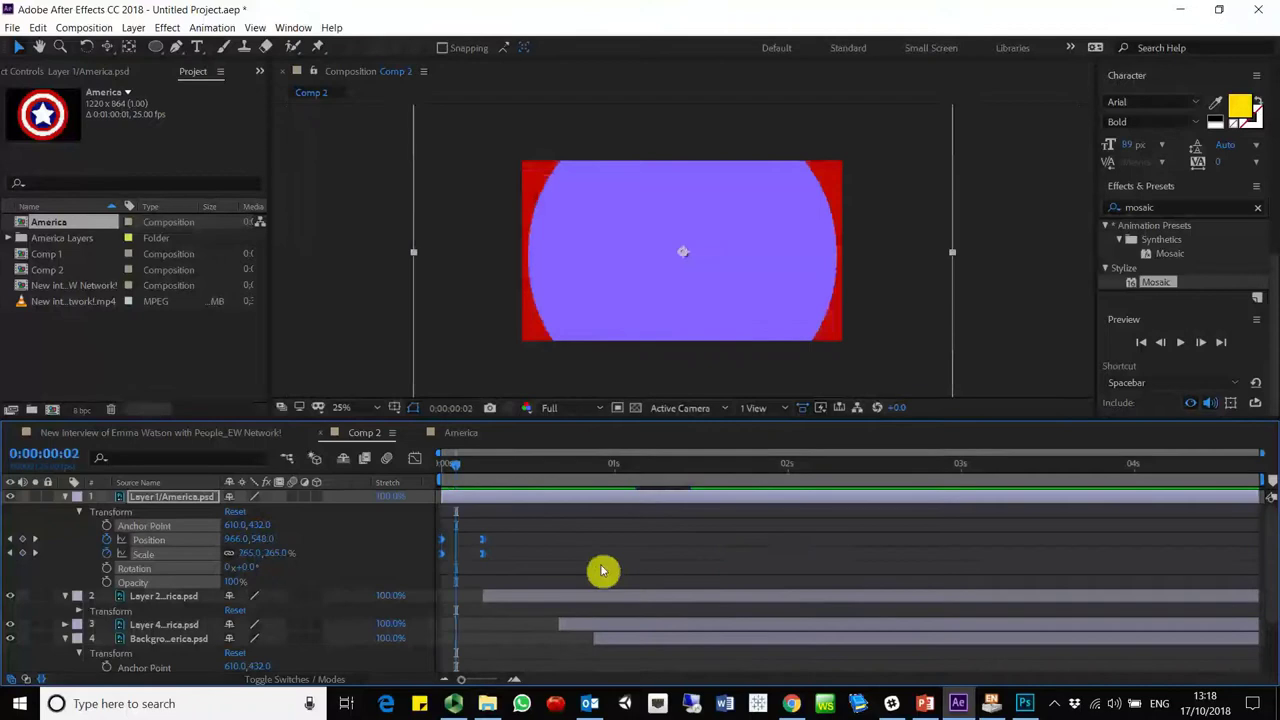
{"action": "key", "text": "space"}
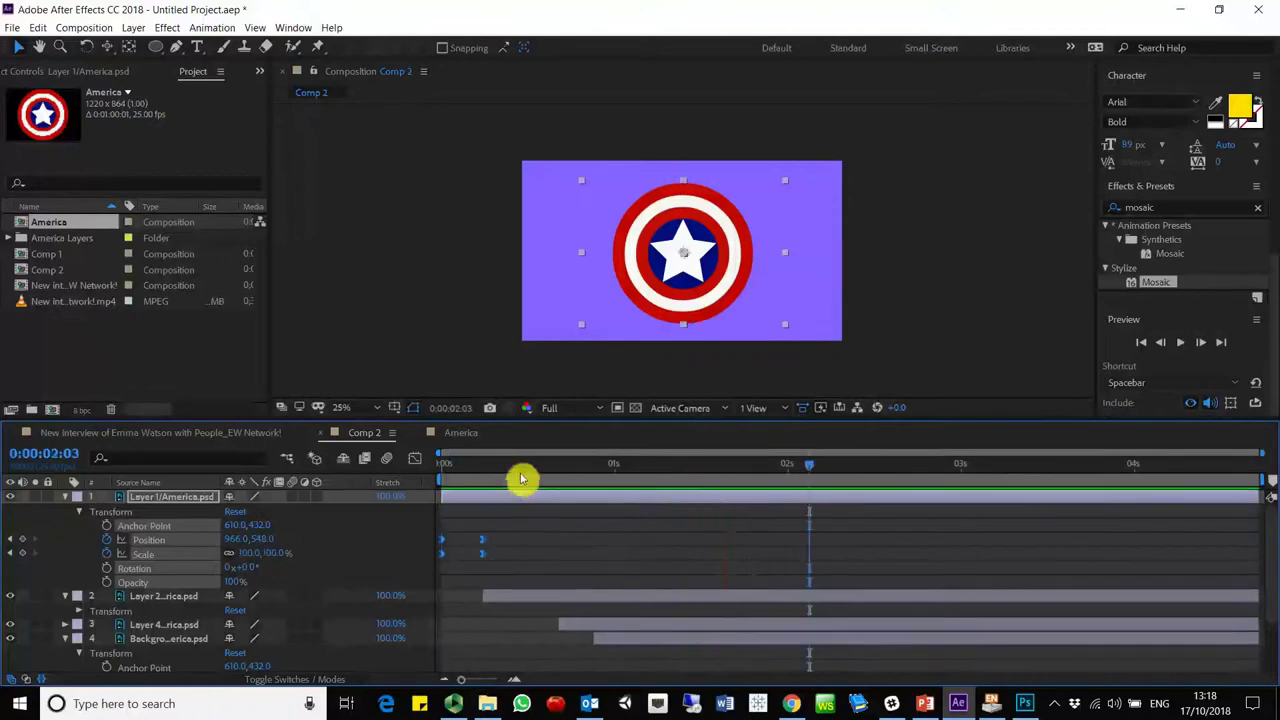
{"action": "key", "text": "space"}
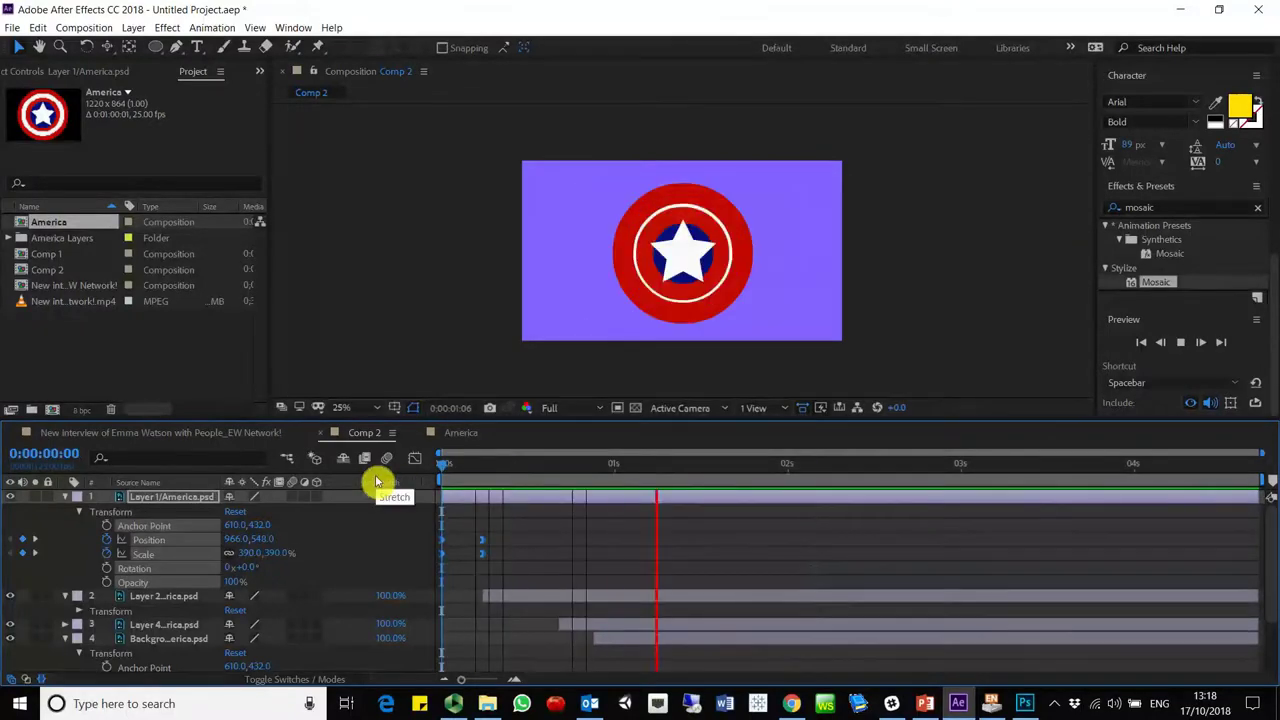
{"action": "key", "text": "space"}
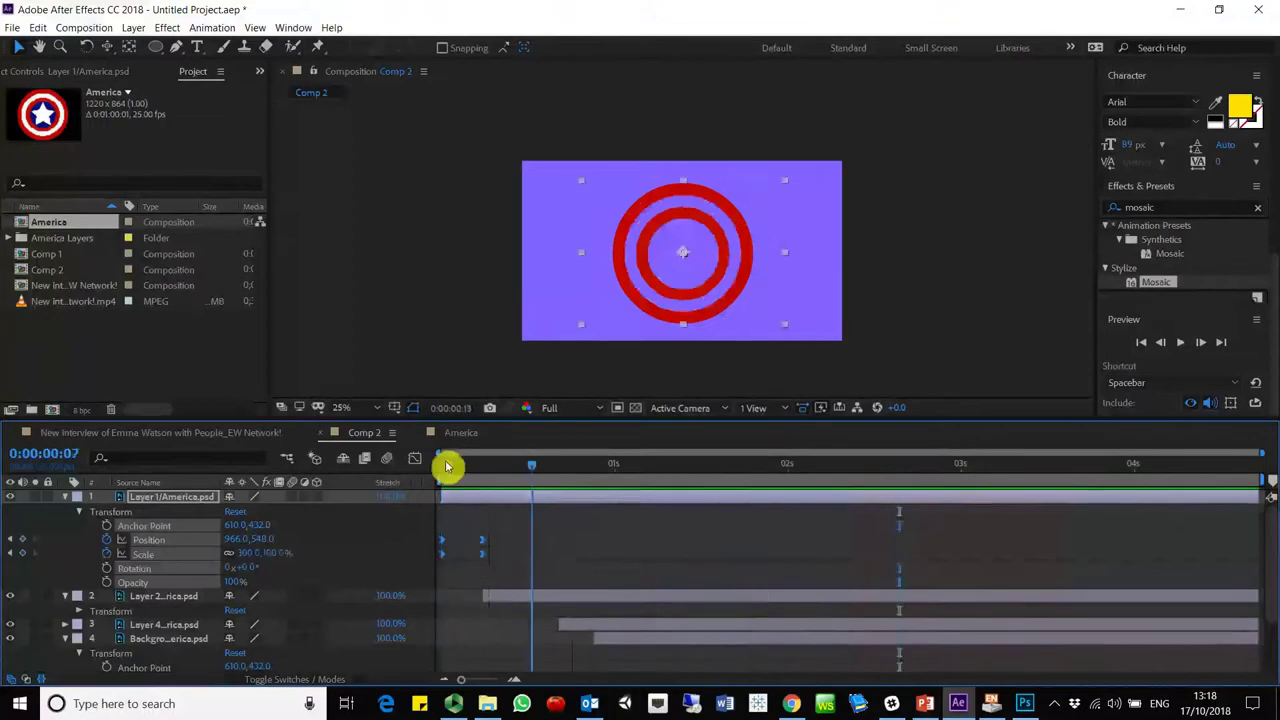